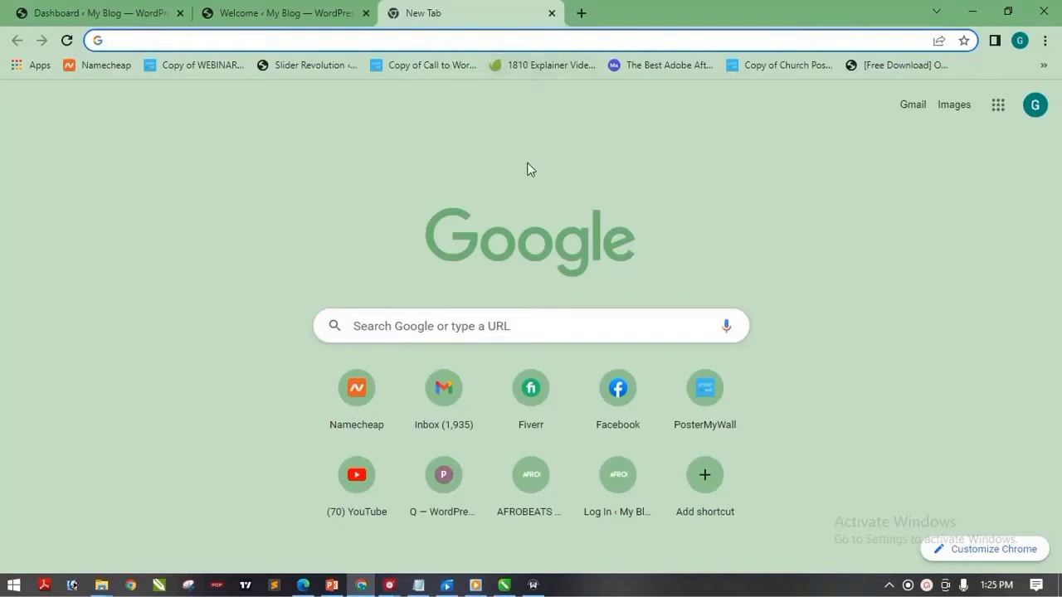
# Open the namecheap.com home page in the blank browser tab
pyautogui.click(514, 40)
pyautogui.write('n')
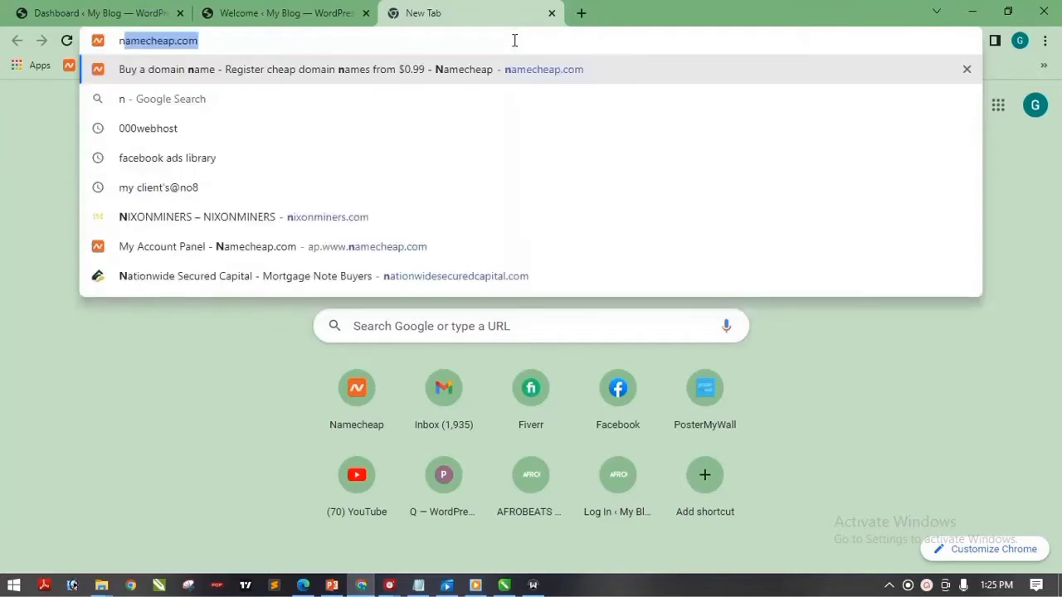
pyautogui.press('Return')
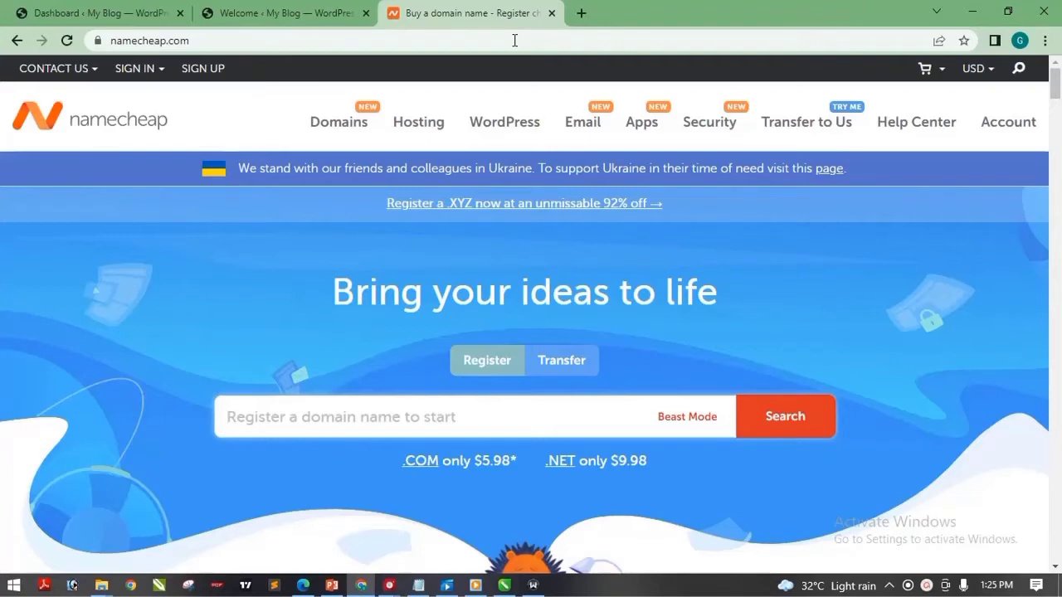
# Open bluehost.com in a new browser tab and view it alongside the Namecheap home page
pyautogui.click(581, 12)
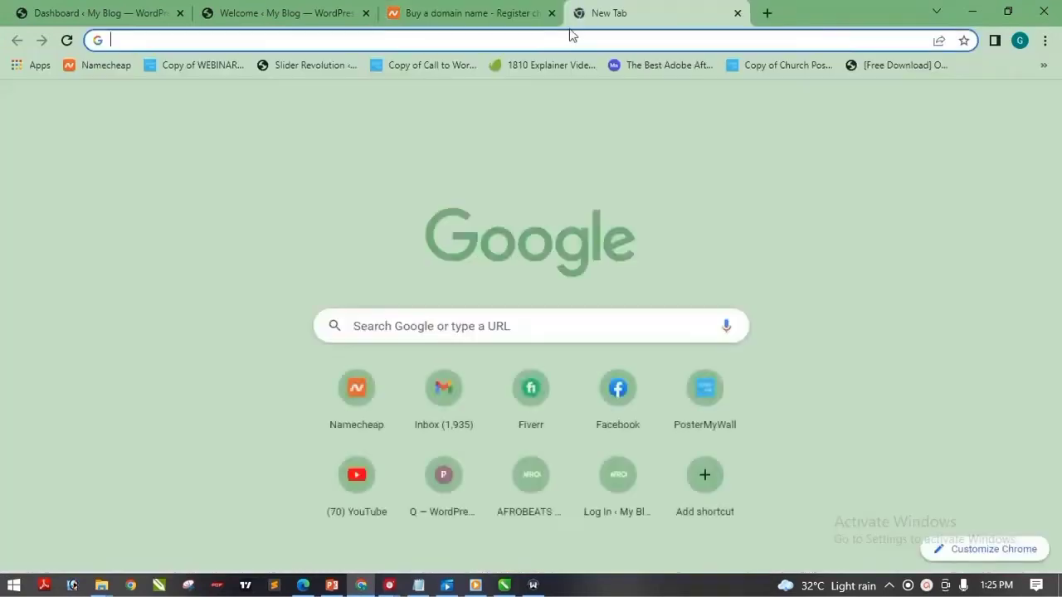
pyautogui.write('bl')
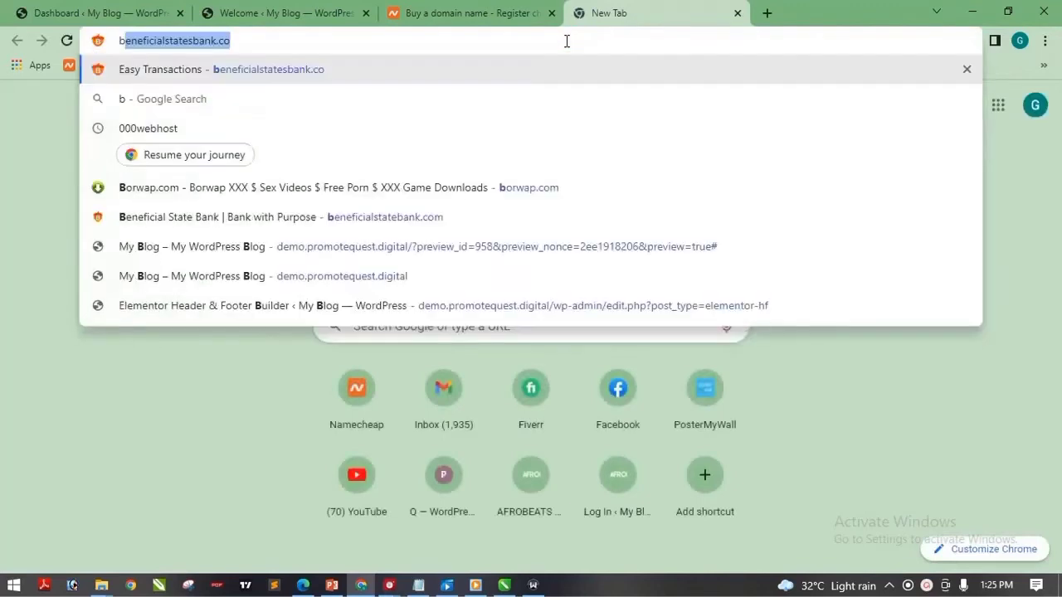
pyautogui.write('ue')
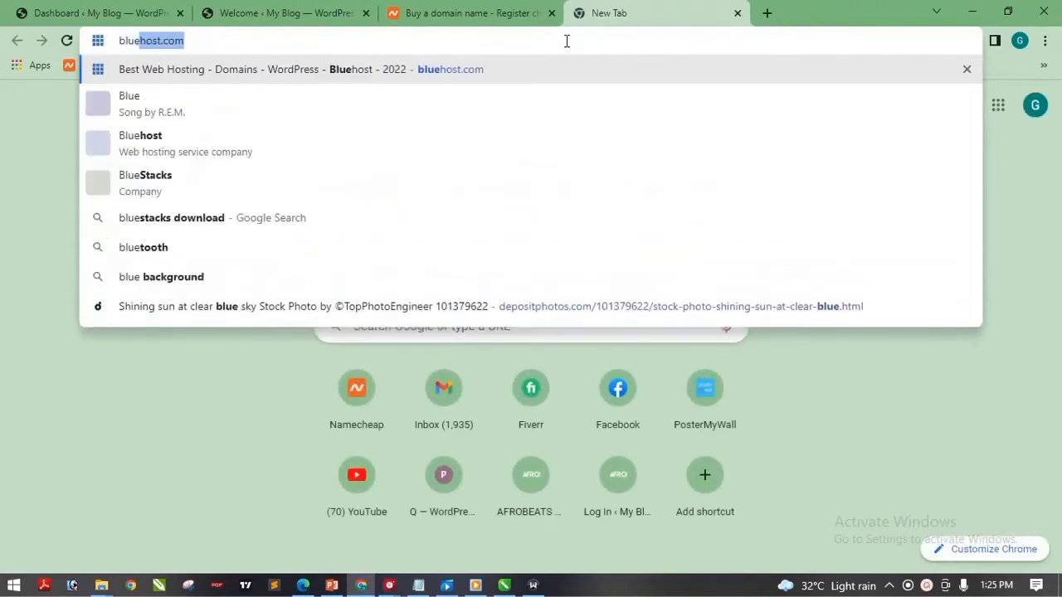
pyautogui.press('Return')
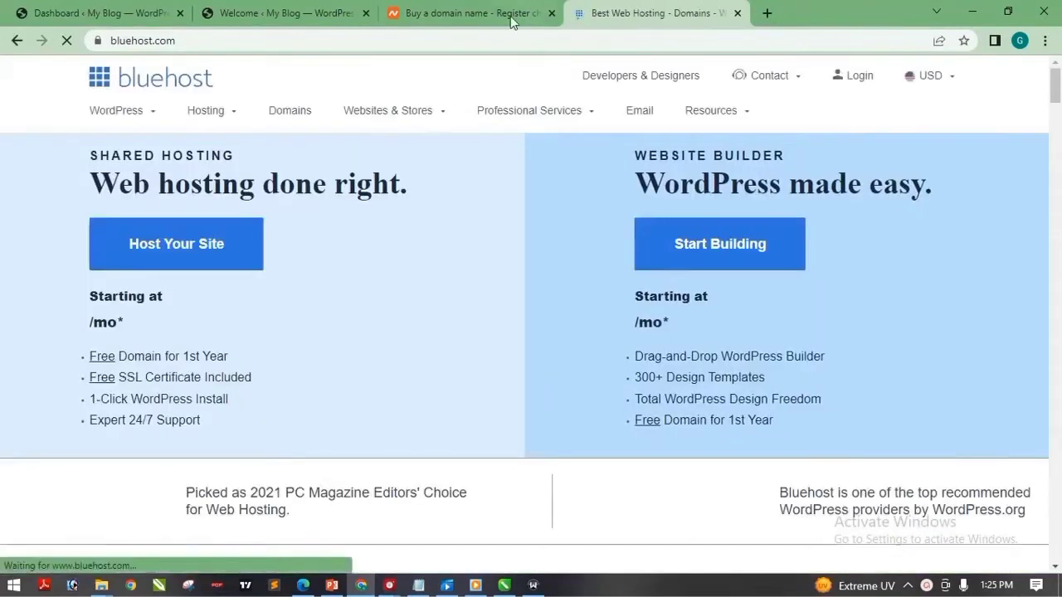
pyautogui.click(486, 11)
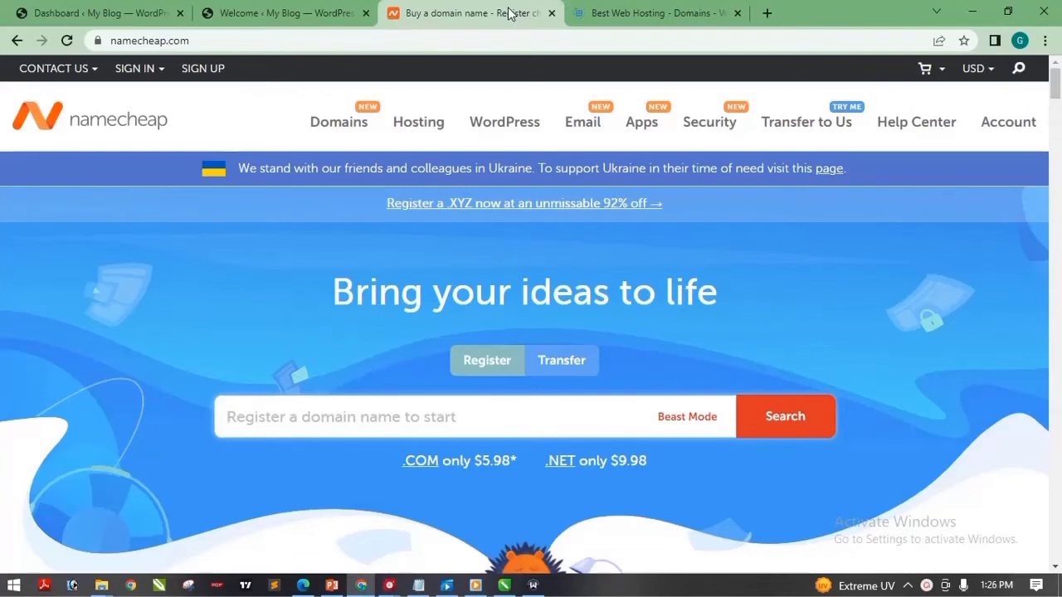
pyautogui.click(669, 14)
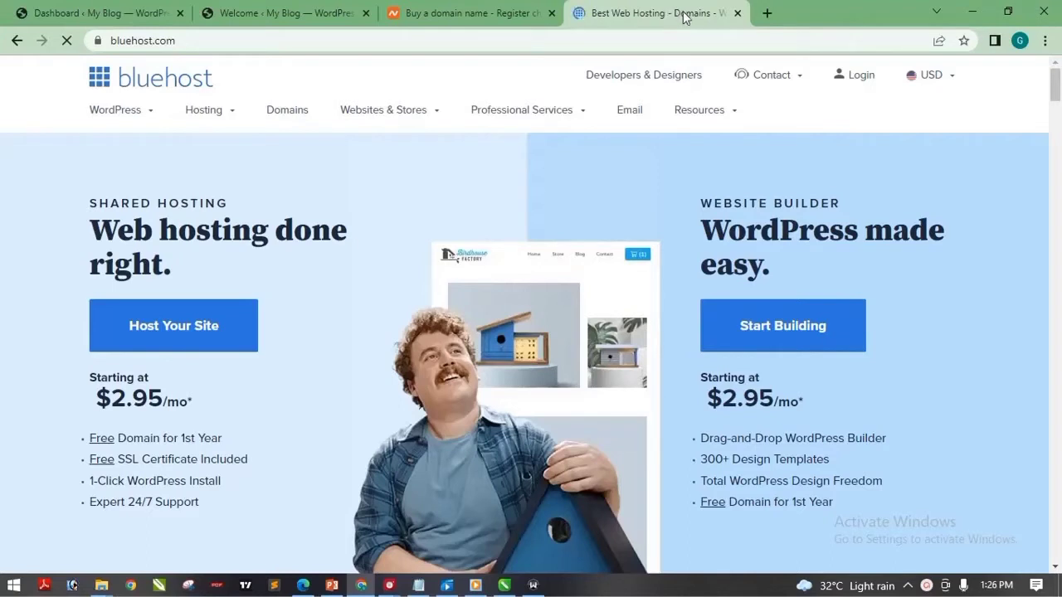
# Open the godaddy.com home page in another new browser tab
pyautogui.click(765, 13)
pyautogui.click(746, 40)
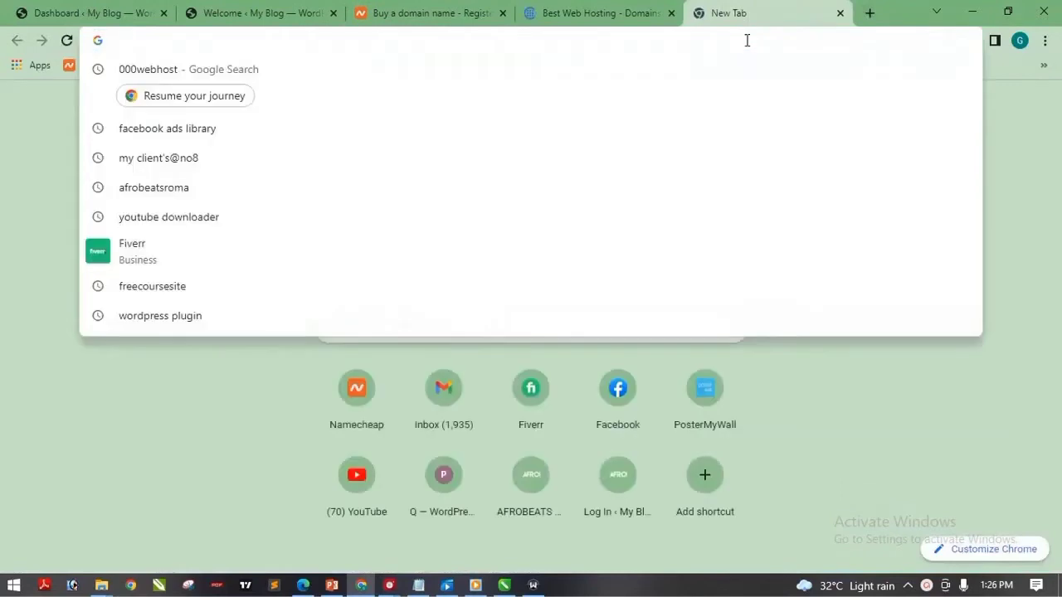
pyautogui.write('go')
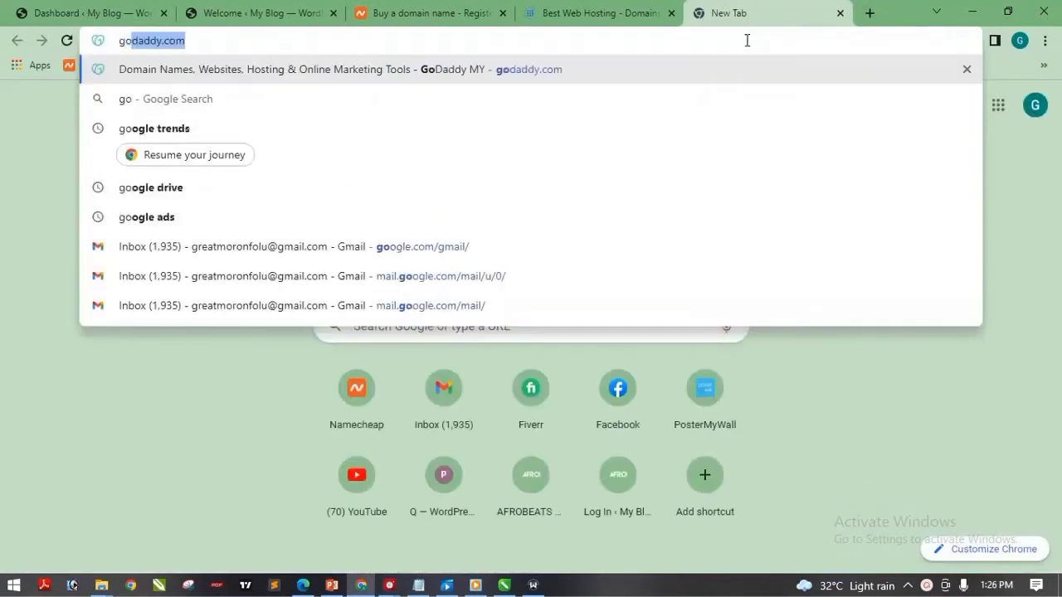
pyautogui.press('Return')
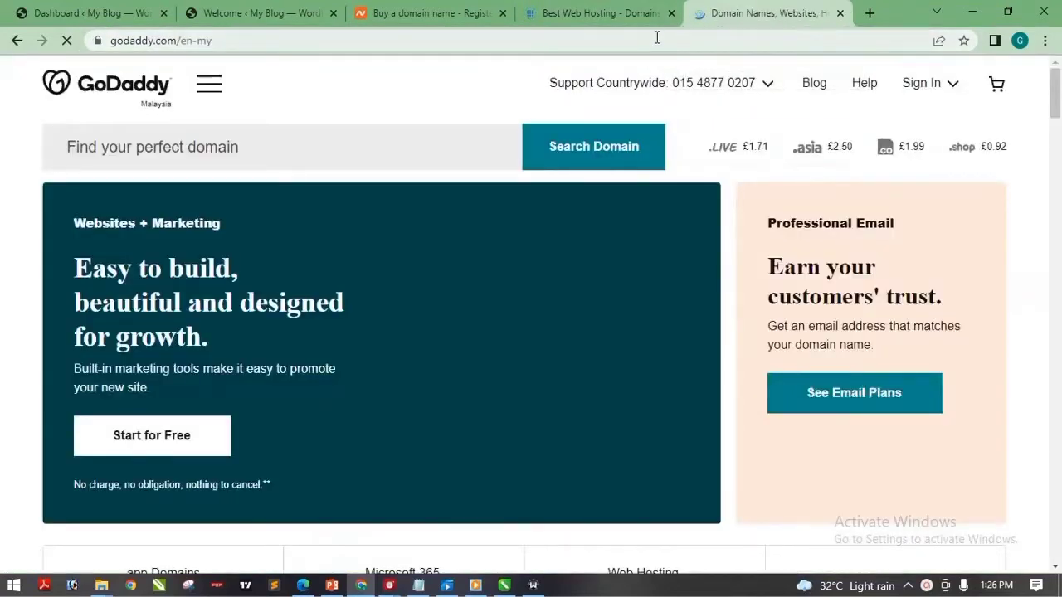
# Compare the home pages of Namecheap, GoDaddy and Bluehost, ending on Namecheap
pyautogui.click(418, 16)
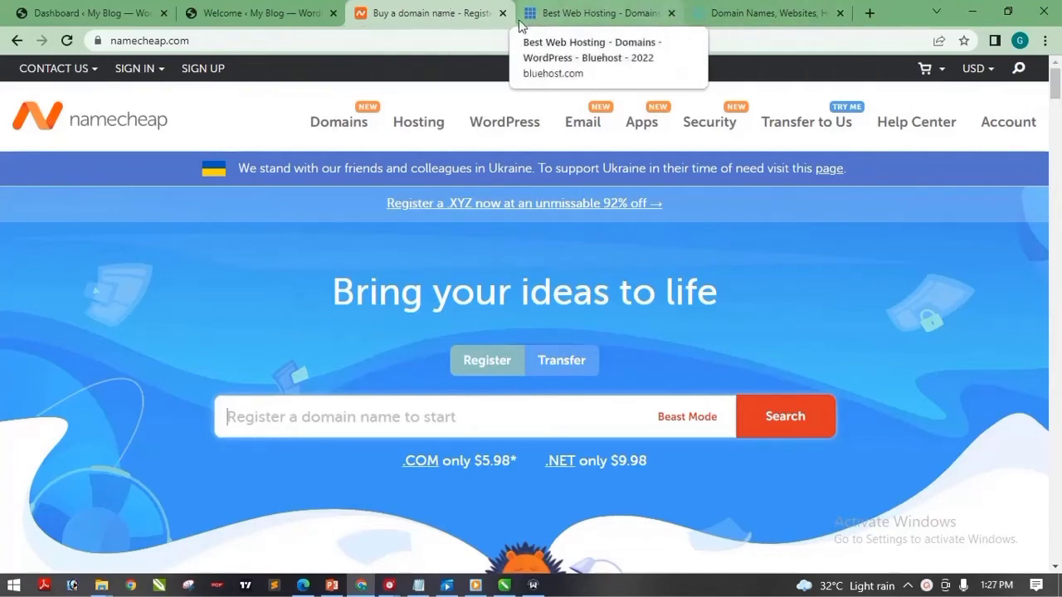
pyautogui.click(744, 14)
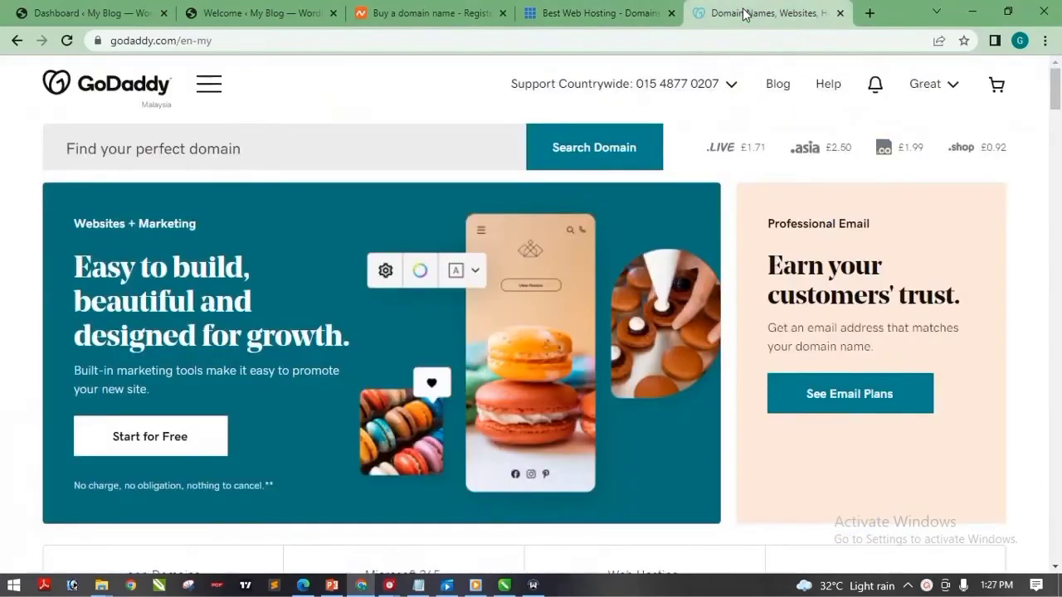
pyautogui.click(603, 17)
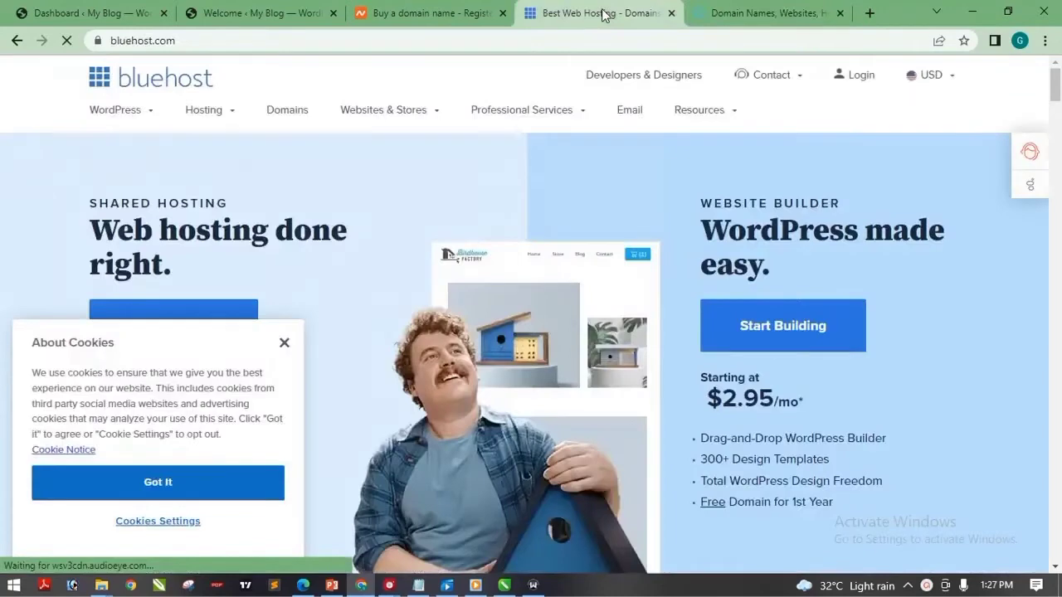
pyautogui.click(736, 12)
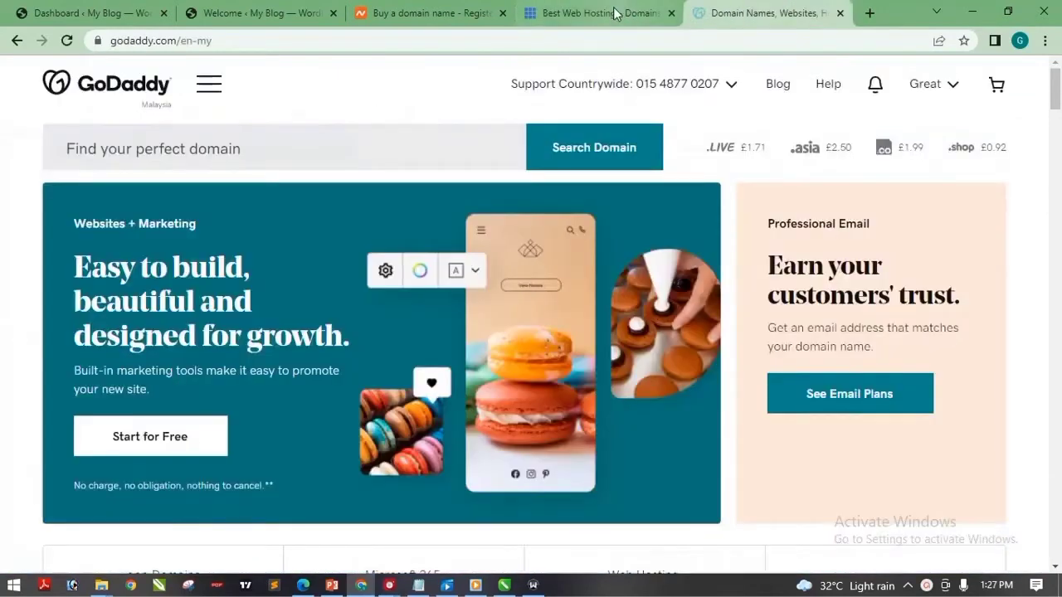
pyautogui.click(614, 13)
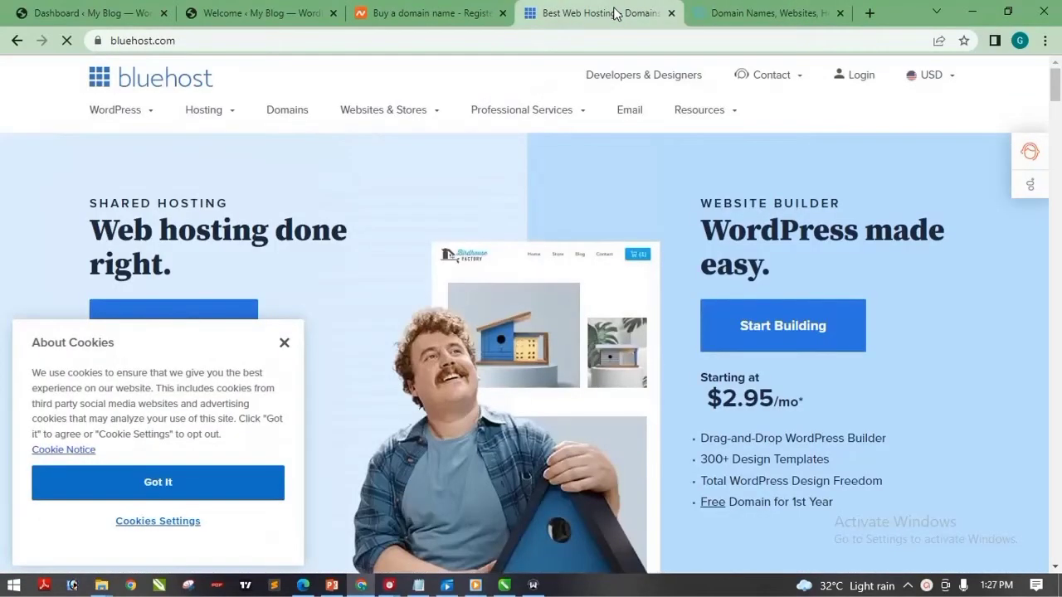
pyautogui.click(738, 15)
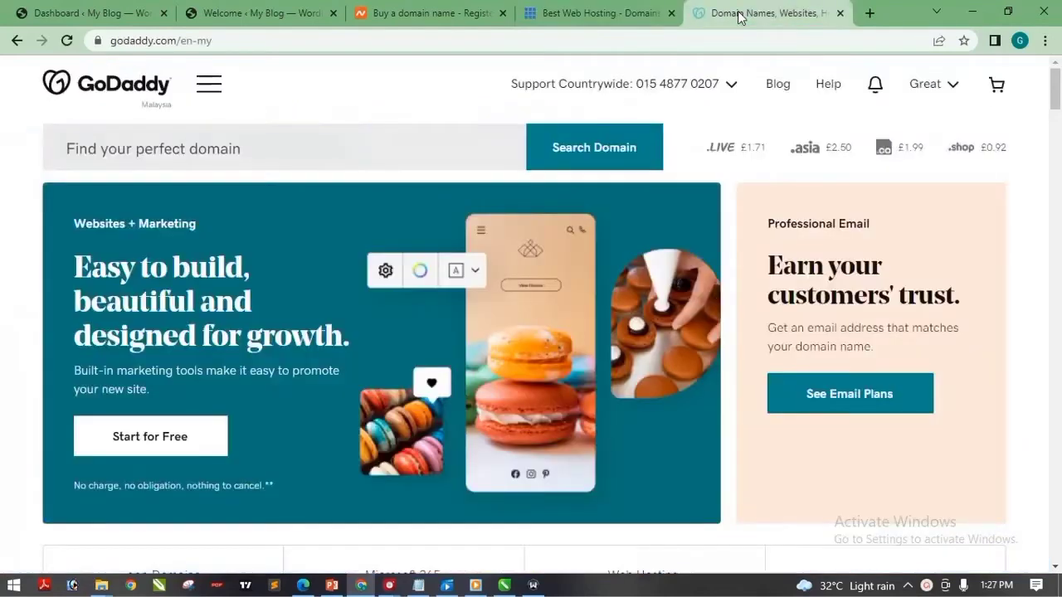
pyautogui.click(615, 13)
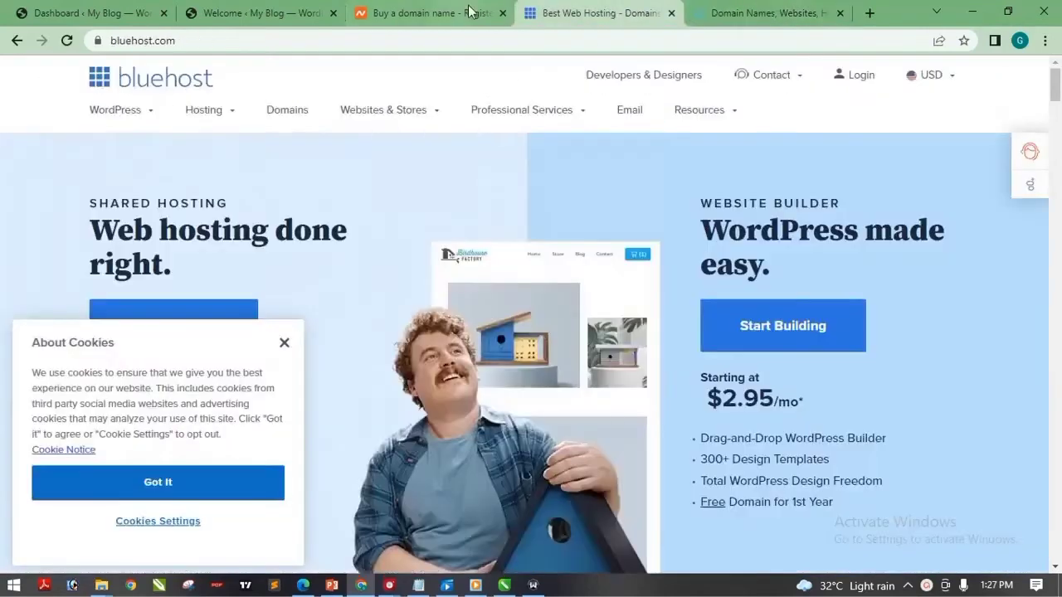
pyautogui.click(448, 12)
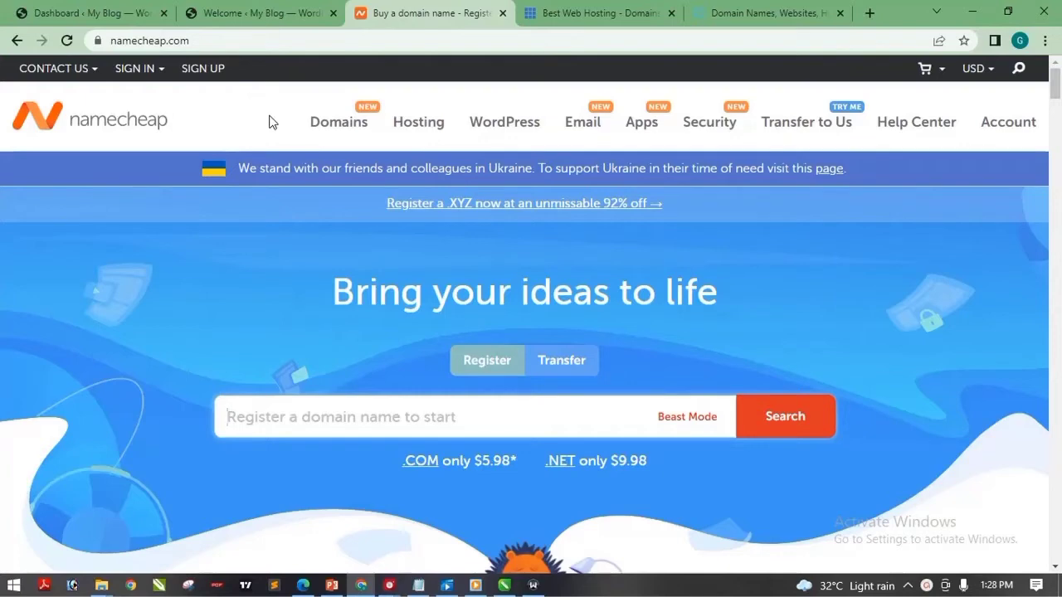
# Examine the full web address of the Namecheap site by highlighting its domain name part
pyautogui.click(237, 41)
pyautogui.click(157, 41)
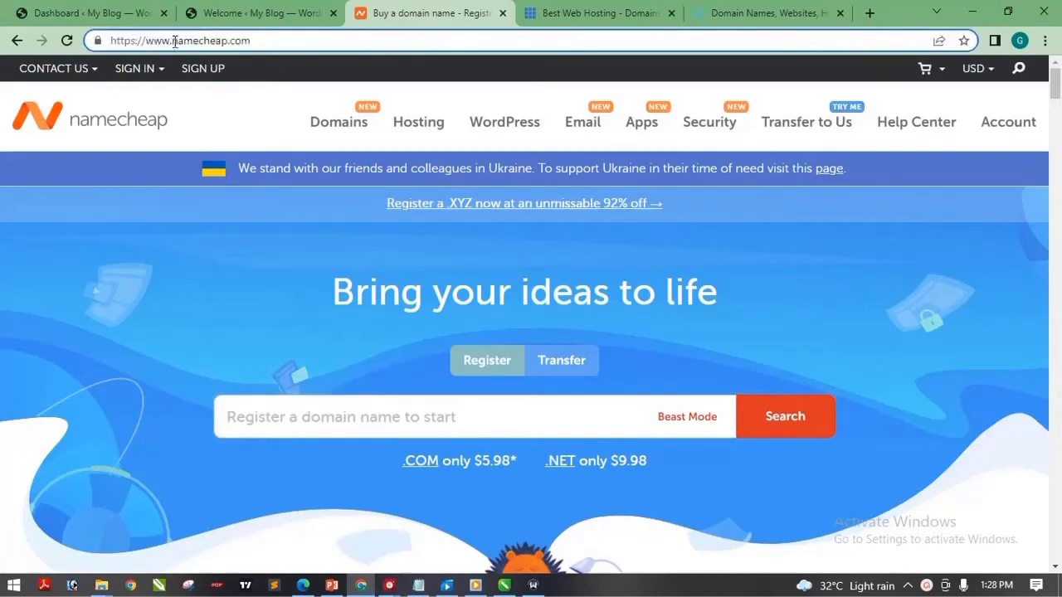
pyautogui.click(277, 37)
pyautogui.moveTo(256, 40); pyautogui.dragTo(125, 40)
pyautogui.moveTo(135, 35); pyautogui.dragTo(288, 36)
pyautogui.click(76, 240)
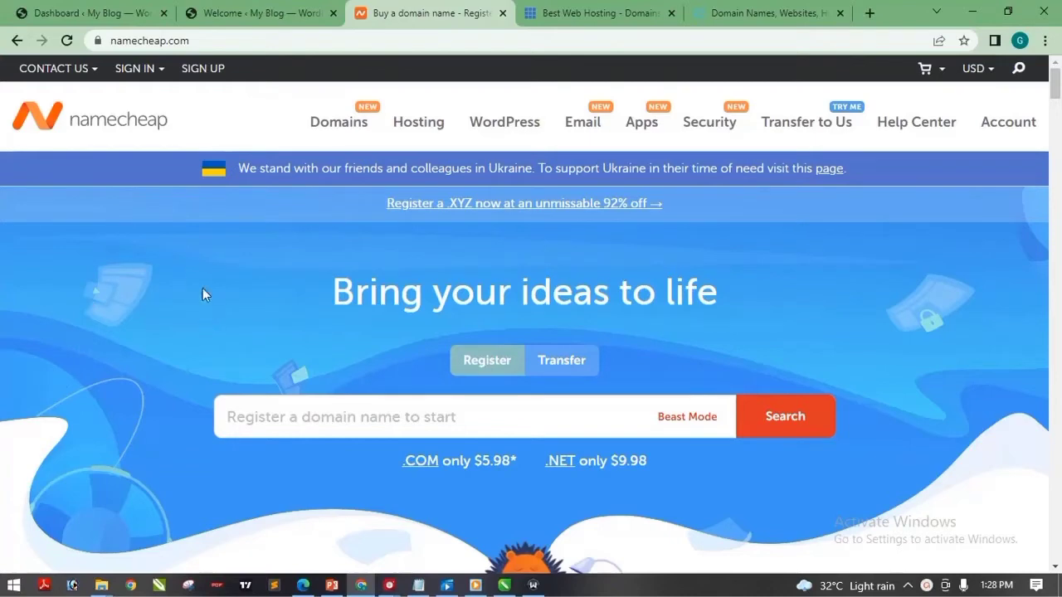
pyautogui.moveTo(324, 125)
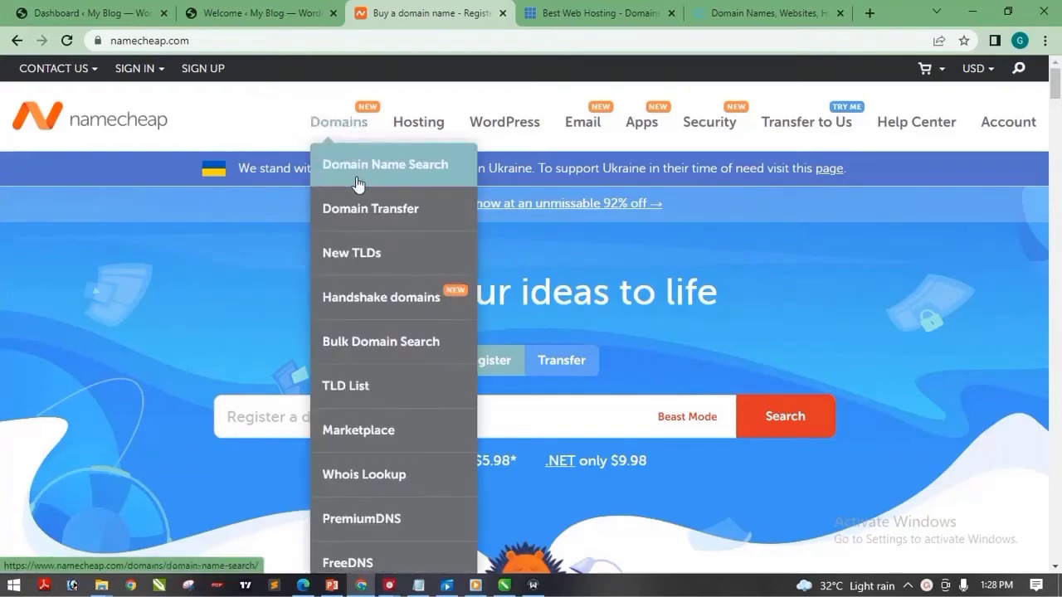
pyautogui.click(422, 172)
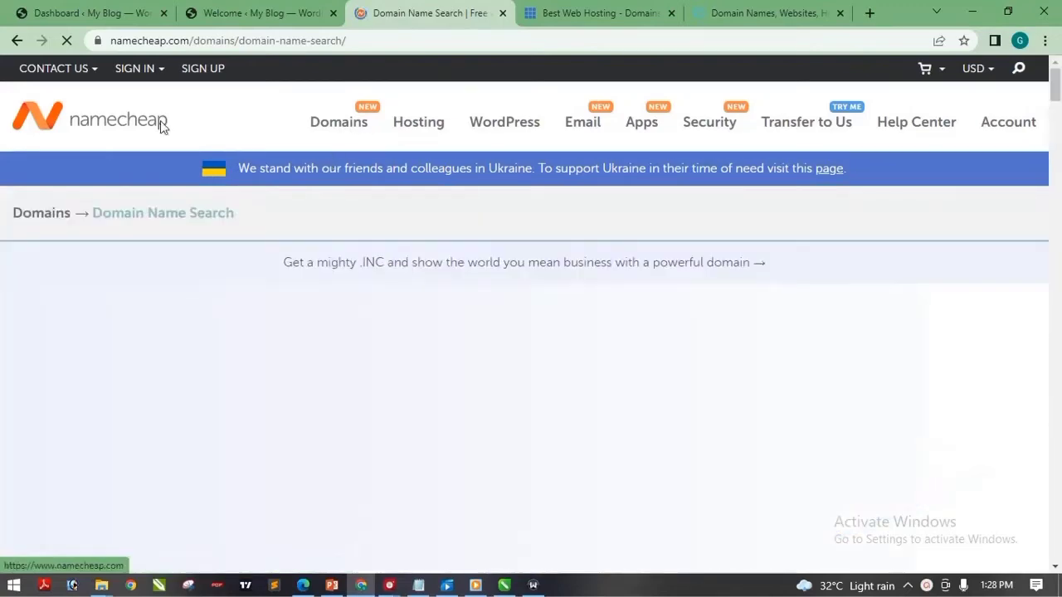
pyautogui.moveTo(18, 66)
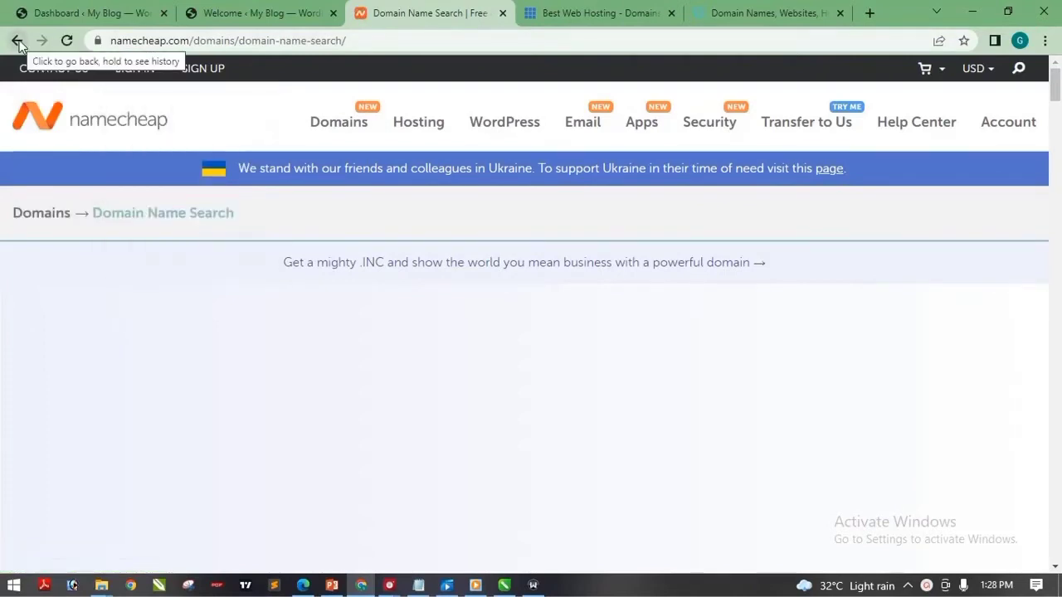
pyautogui.click(18, 43)
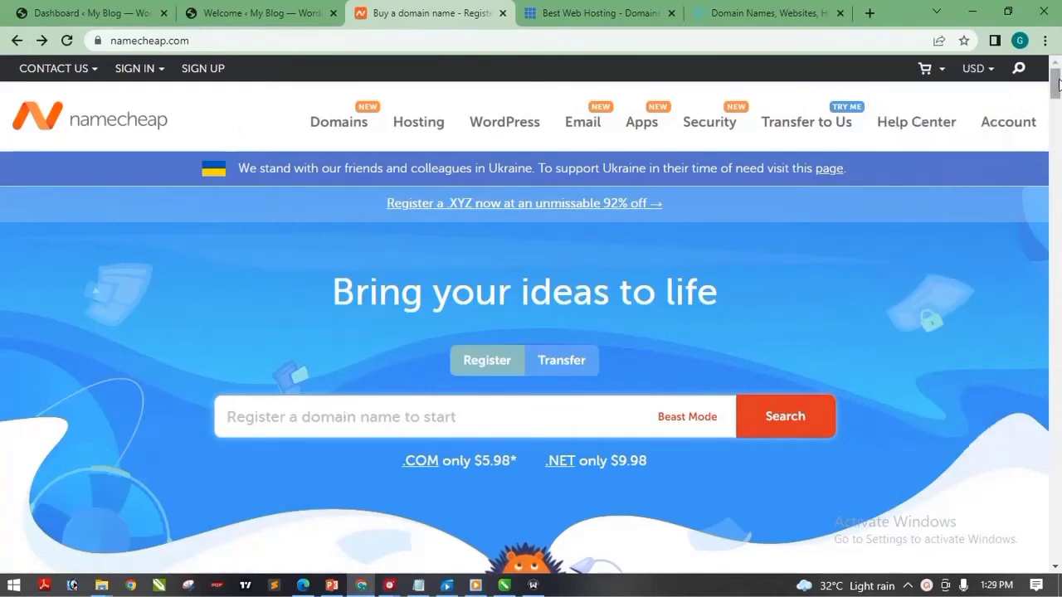
pyautogui.moveTo(1057, 81)
pyautogui.mouseDown()
pyautogui.moveTo(1059, 103)
pyautogui.moveTo(1056, 76)
pyautogui.mouseUp()
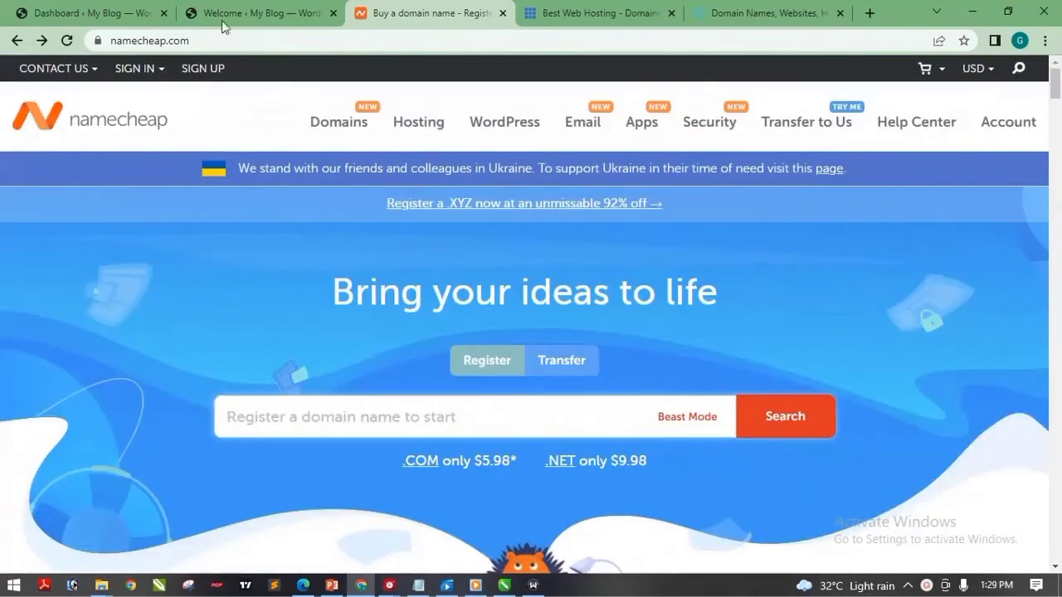
# Open Namecheap's Domain Name Search page and look over its contents and sign-in form
pyautogui.moveTo(342, 139)
pyautogui.click(385, 165)
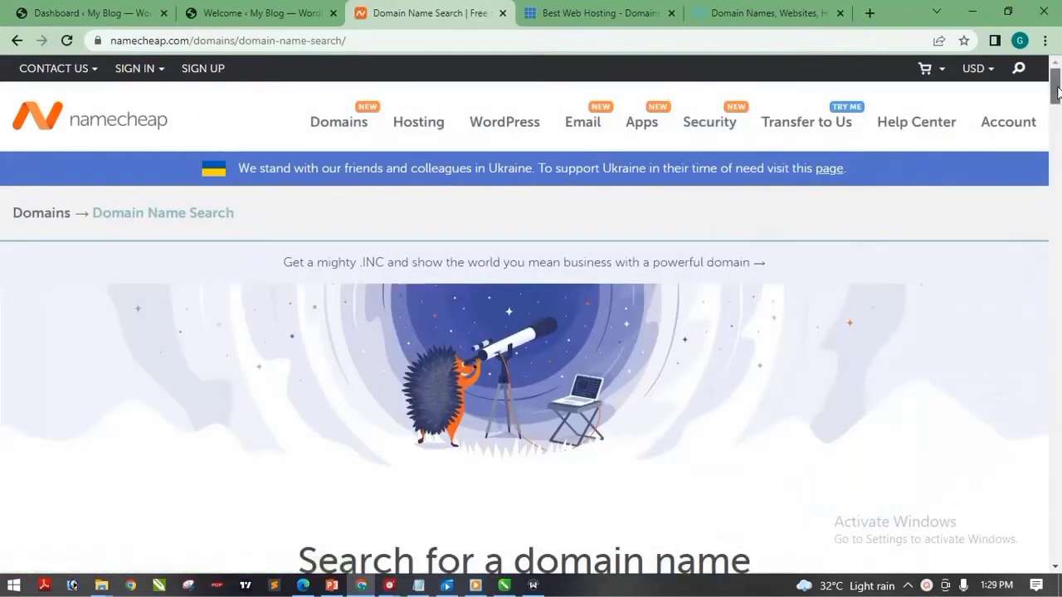
pyautogui.scroll(-4, 1058, 120)
pyautogui.scroll(4, 1058, 116)
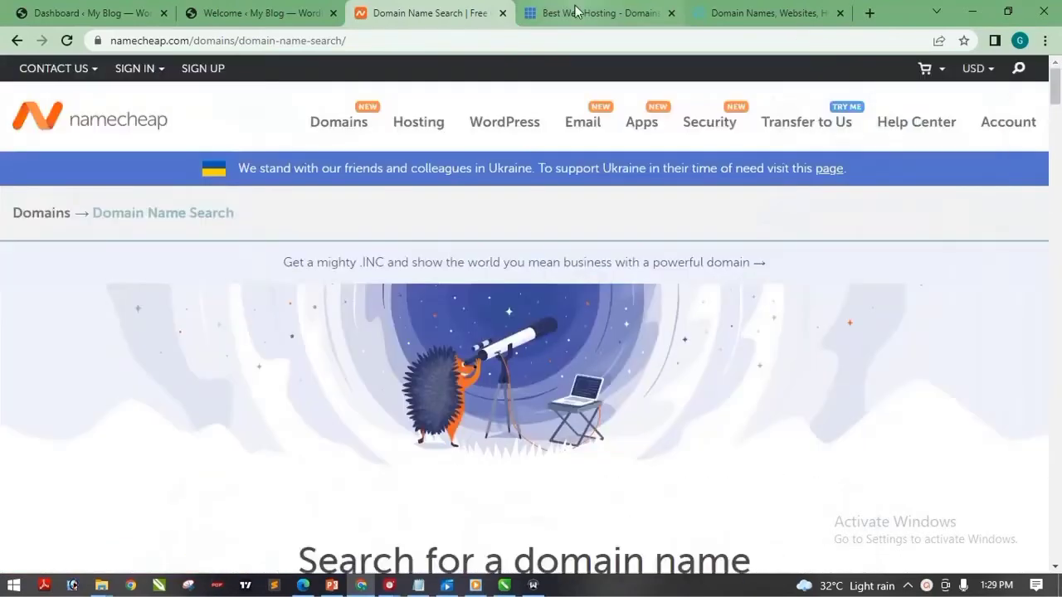
pyautogui.click(134, 68)
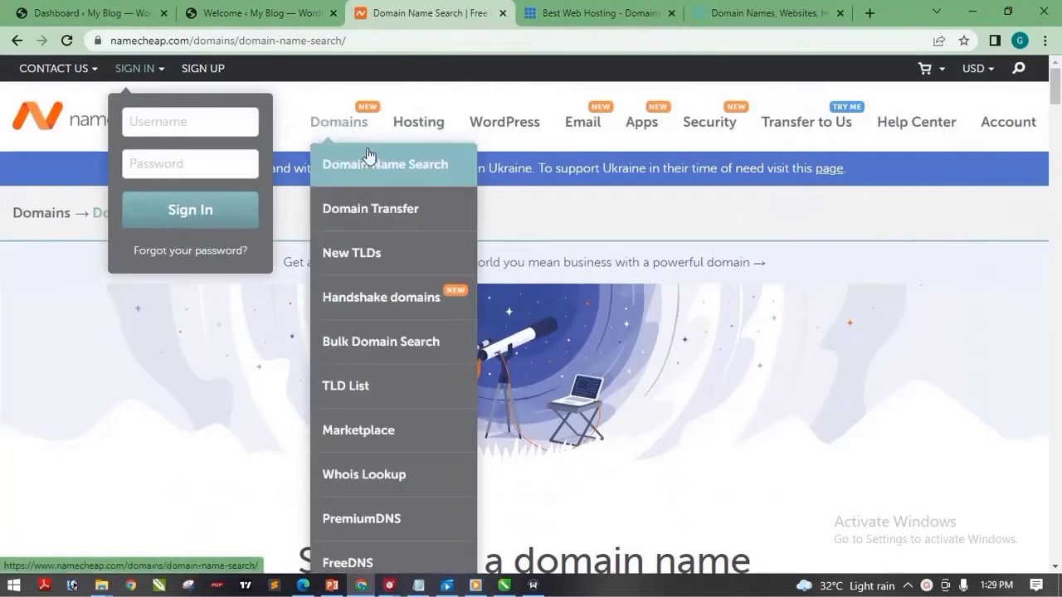
pyautogui.moveTo(992, 130)
# Search Namecheap for the domain name facebook.com
pyautogui.scroll(-5, 1056, 116)
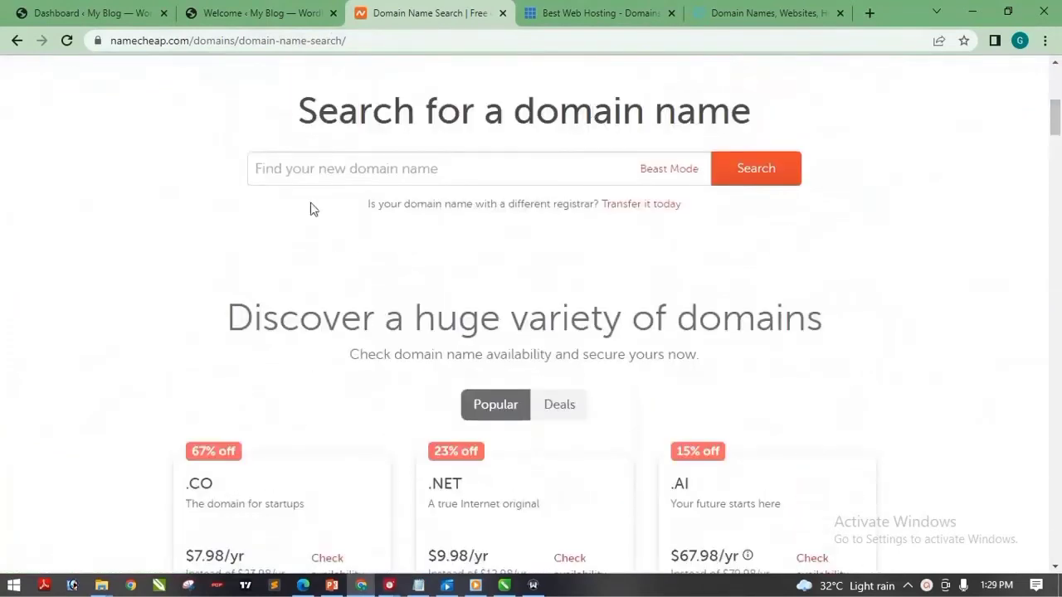
pyautogui.click(394, 170)
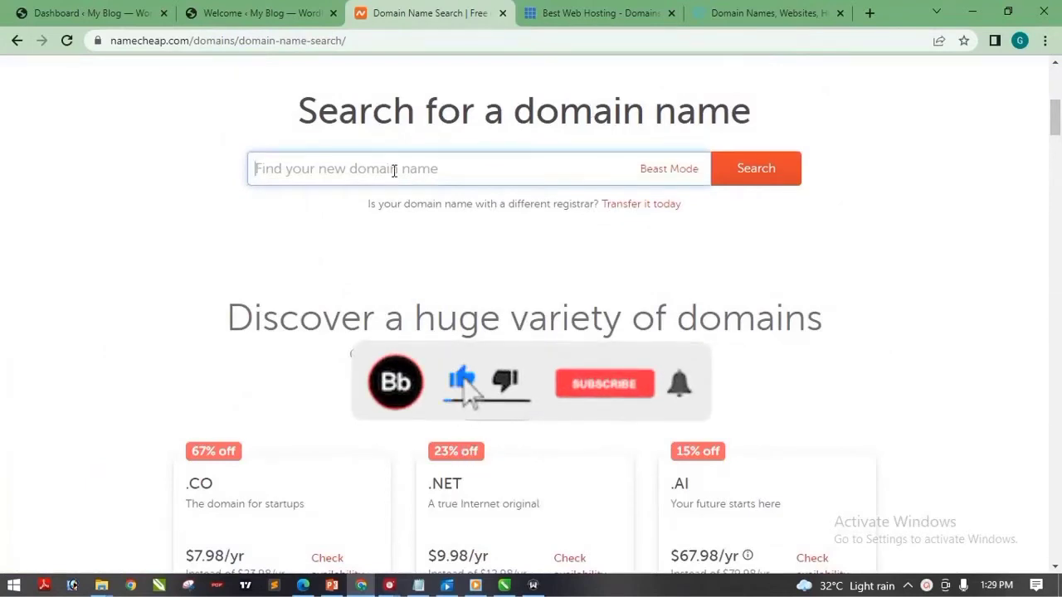
pyautogui.write('face')
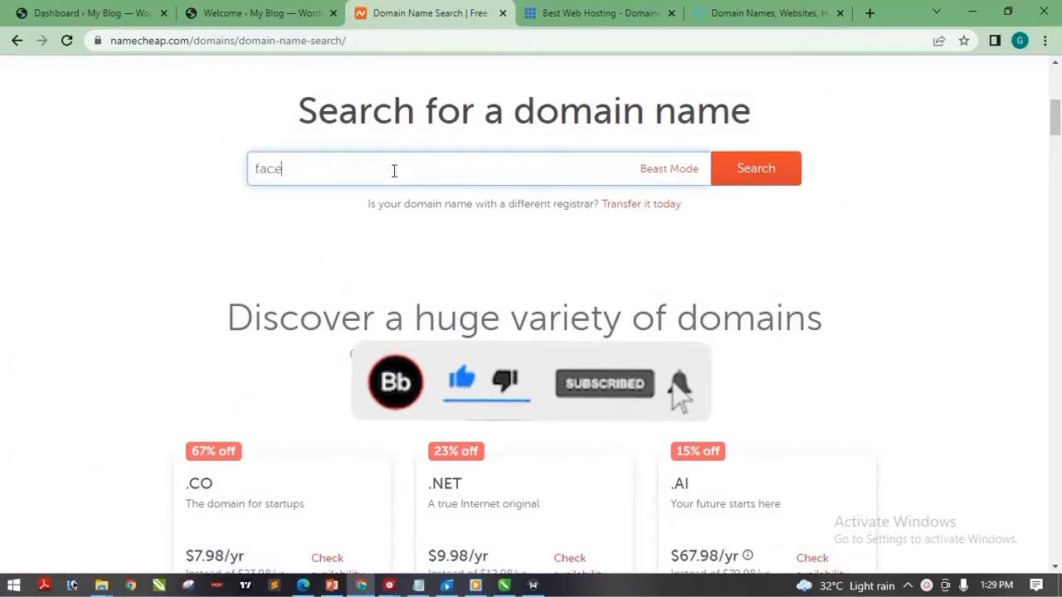
pyautogui.write('book')
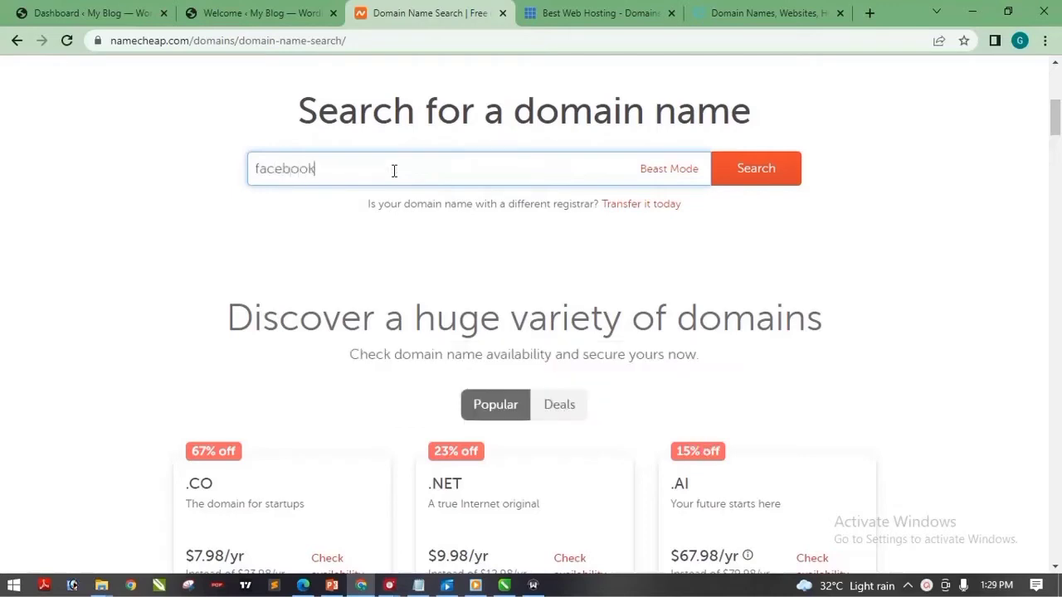
pyautogui.write('.com')
pyautogui.click(756, 188)
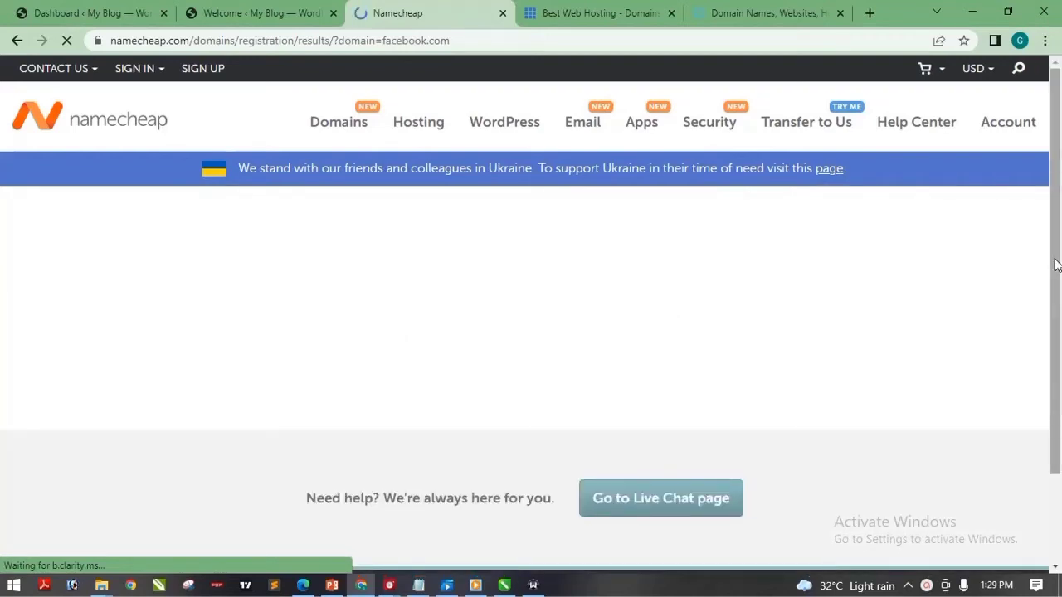
pyautogui.scroll(-1, 1058, 273)
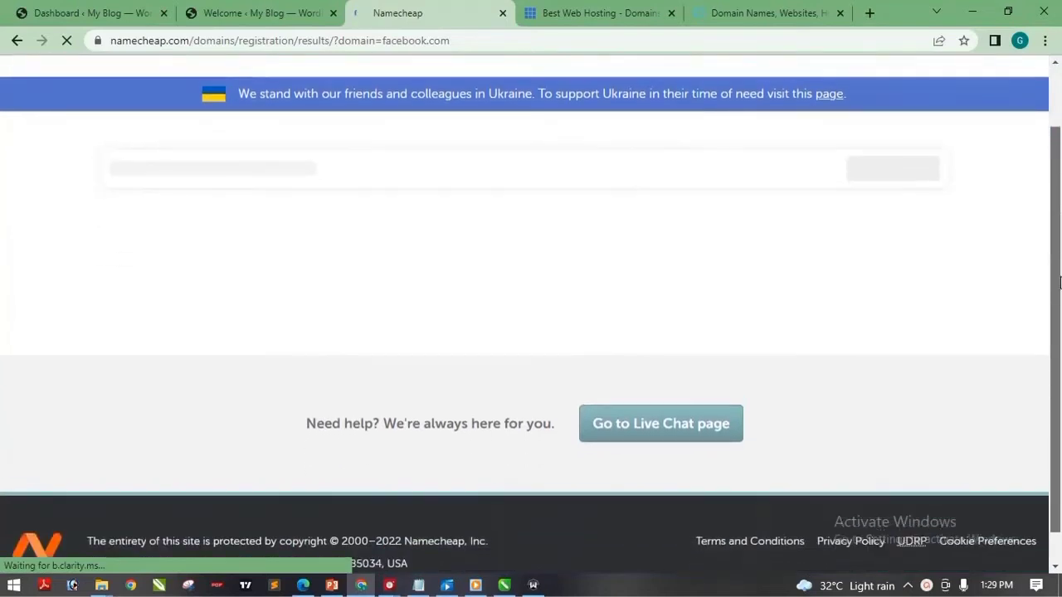
# Examine the search results for facebook.com, highlighting and copying the premium suggestion facebookfa.com
pyautogui.moveTo(1059, 282); pyautogui.dragTo(1058, 267)
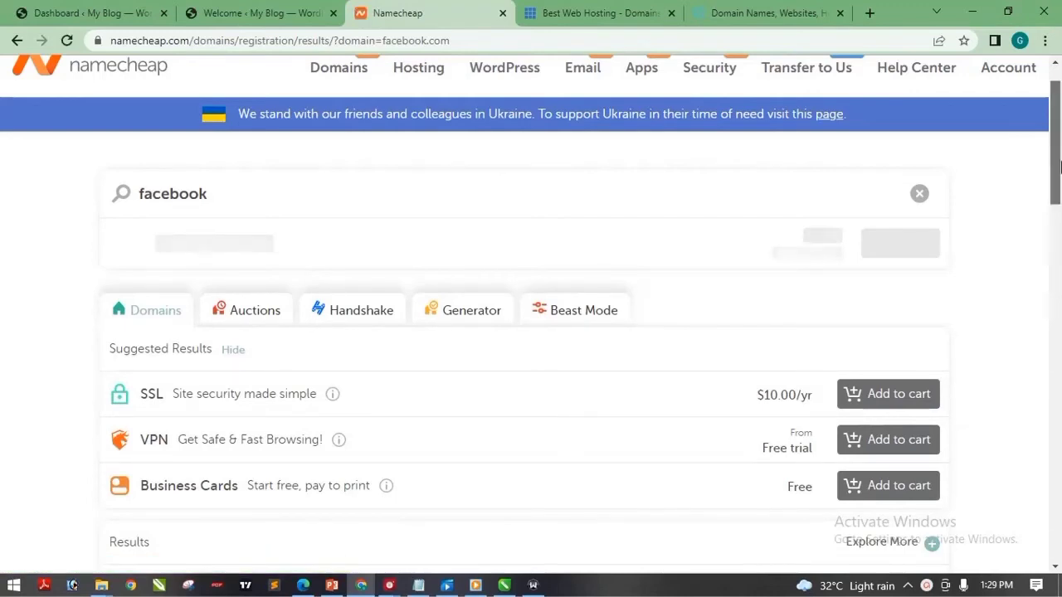
pyautogui.moveTo(1060, 167); pyautogui.dragTo(1060, 171)
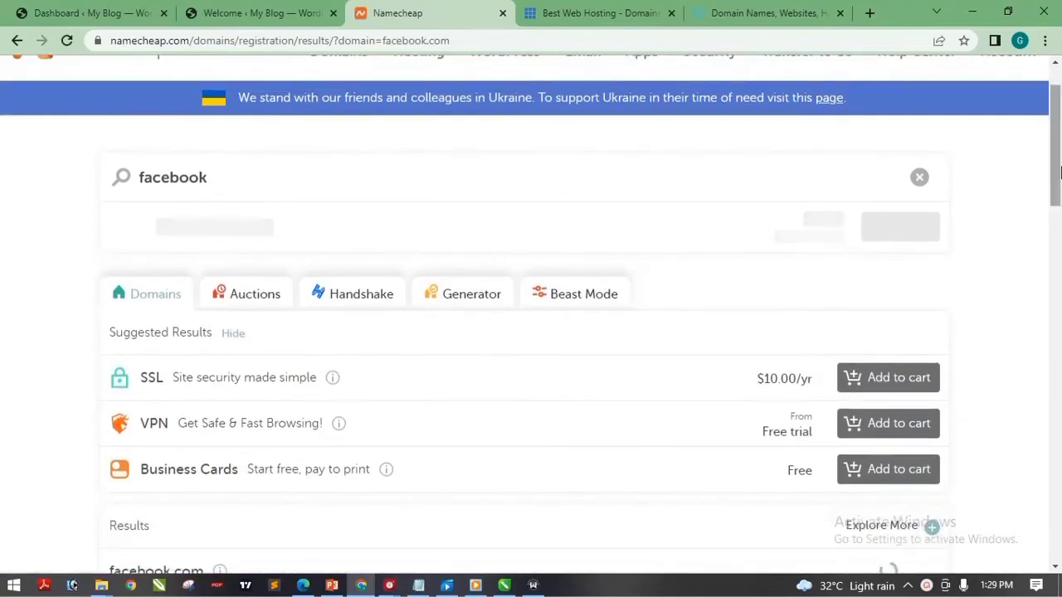
pyautogui.click(945, 585)
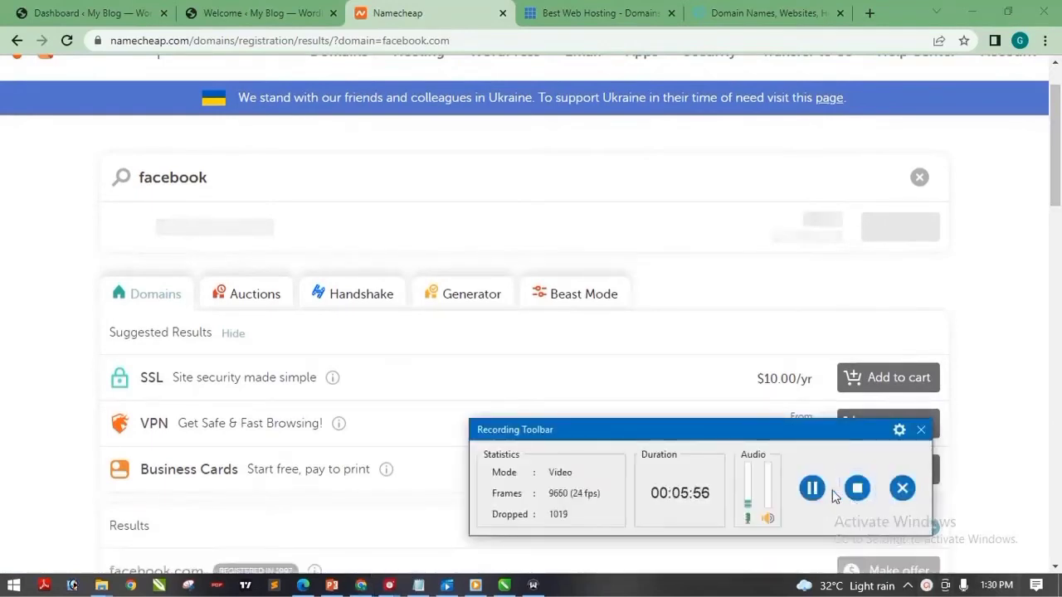
pyautogui.click(927, 586)
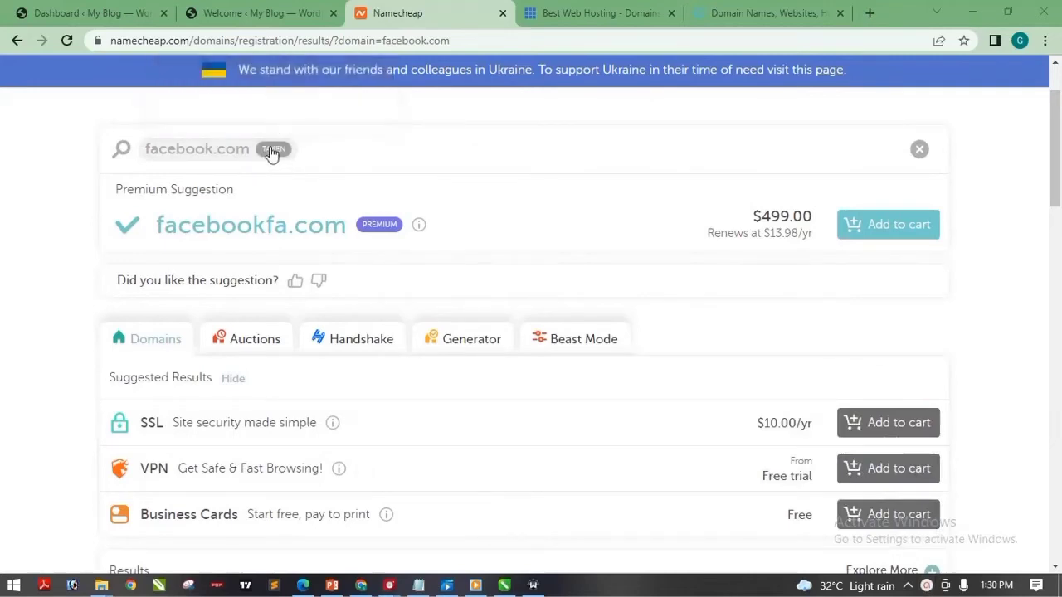
pyautogui.moveTo(274, 157)
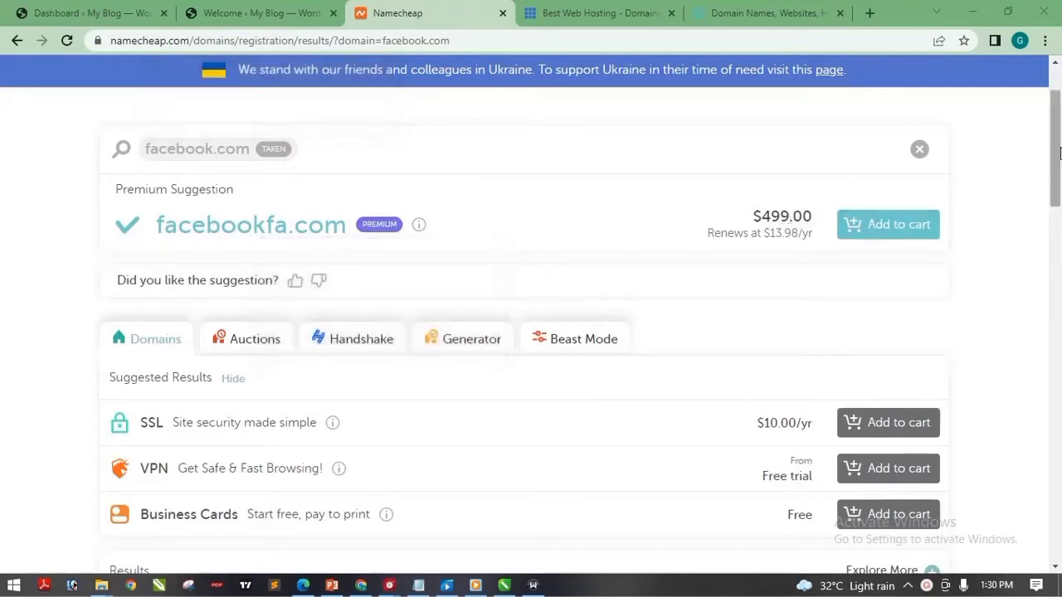
pyautogui.moveTo(1059, 152); pyautogui.dragTo(1056, 121)
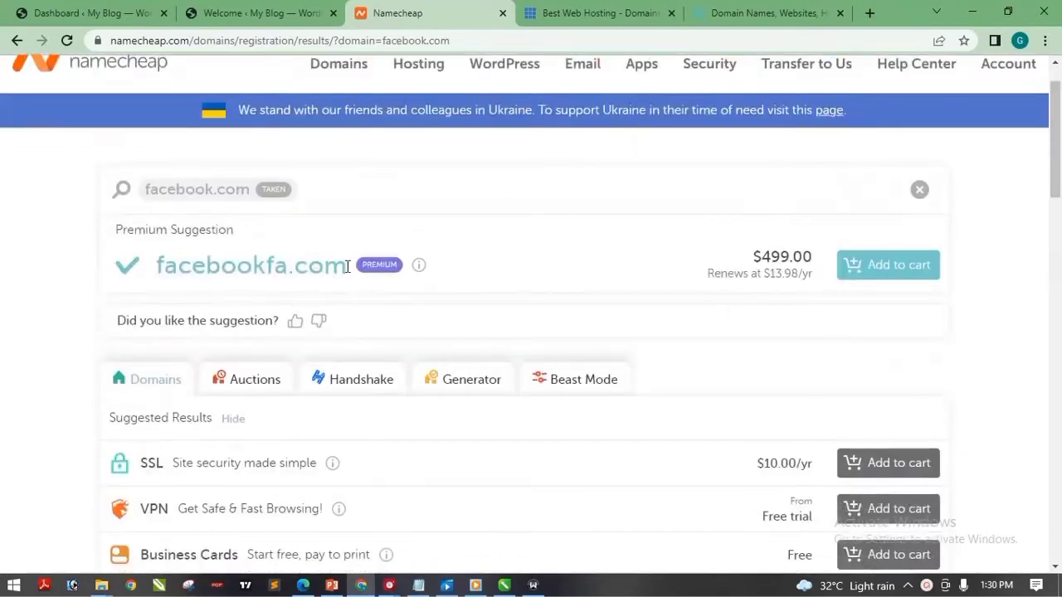
pyautogui.moveTo(347, 266); pyautogui.dragTo(154, 258)
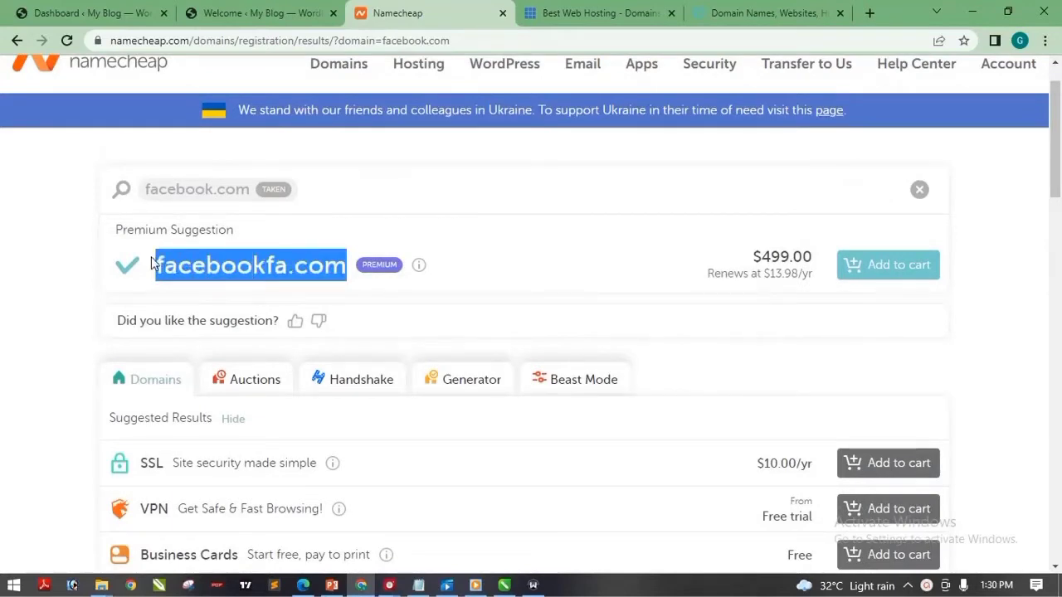
pyautogui.hotkey('ctrl', 'c')
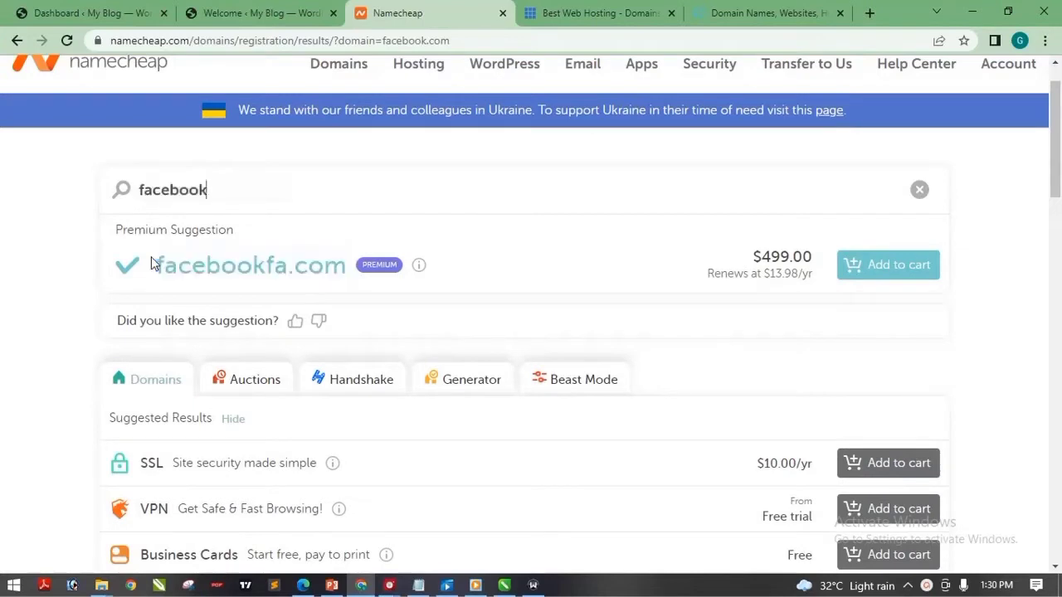
# Replace the domain search term with swissnernairaland.com to check that name's availability
pyautogui.moveTo(237, 186); pyautogui.dragTo(137, 185)
pyautogui.write('swi')
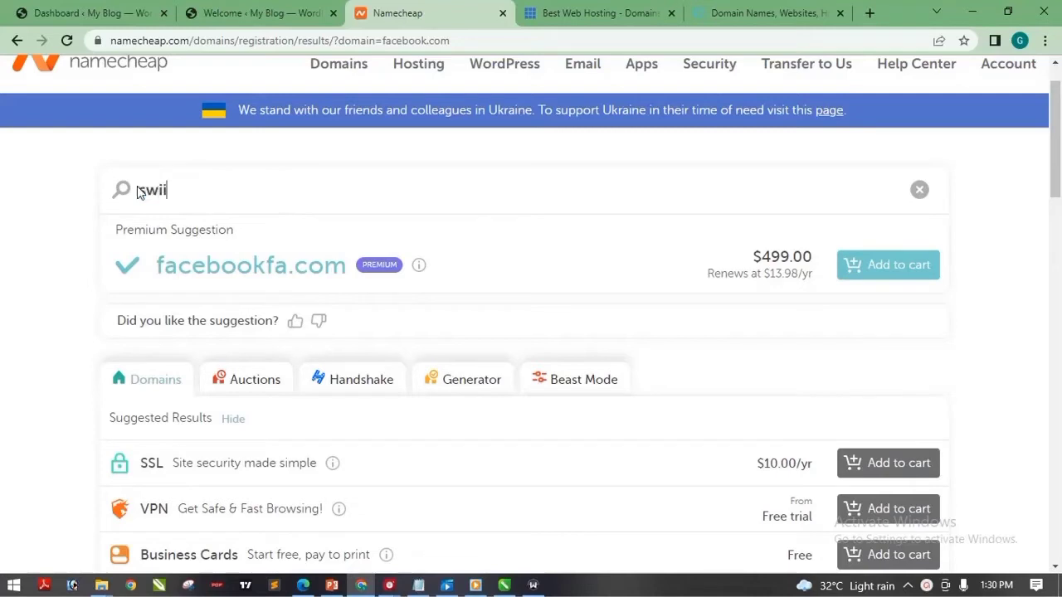
pyautogui.write('ssn')
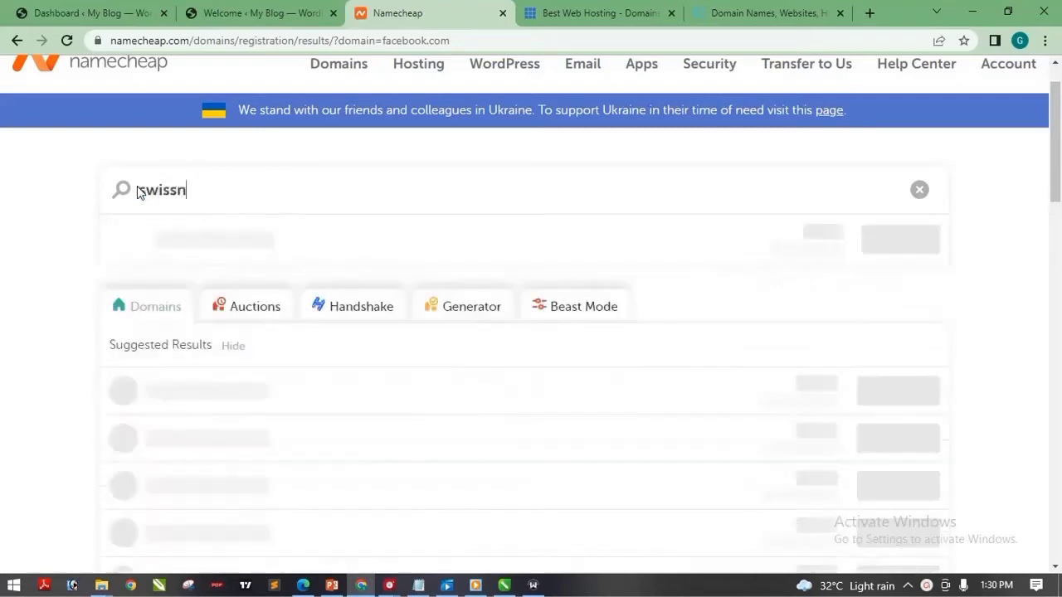
pyautogui.write('ernaira')
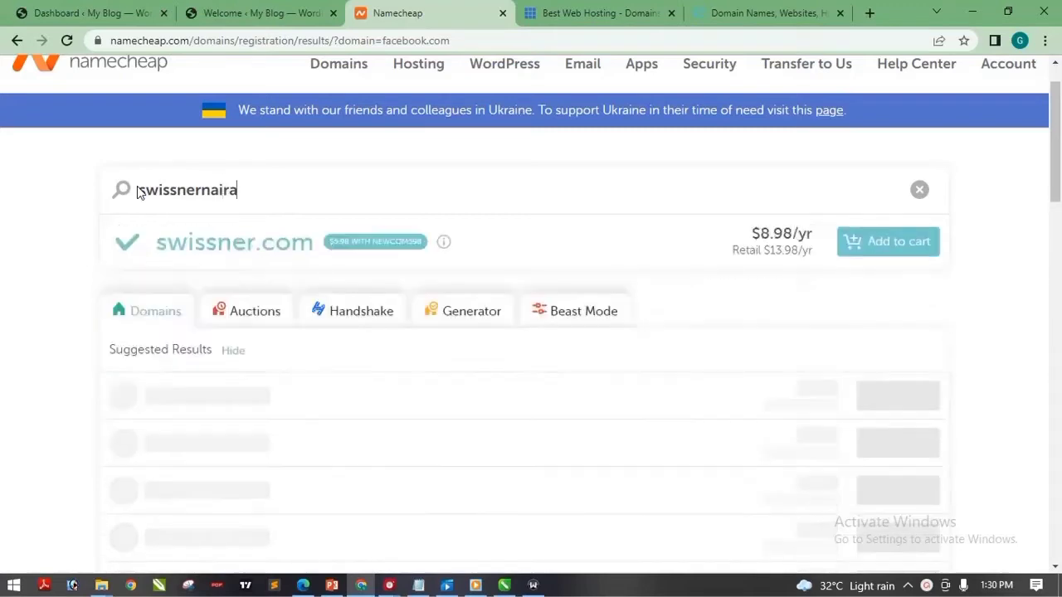
pyautogui.write('land.co')
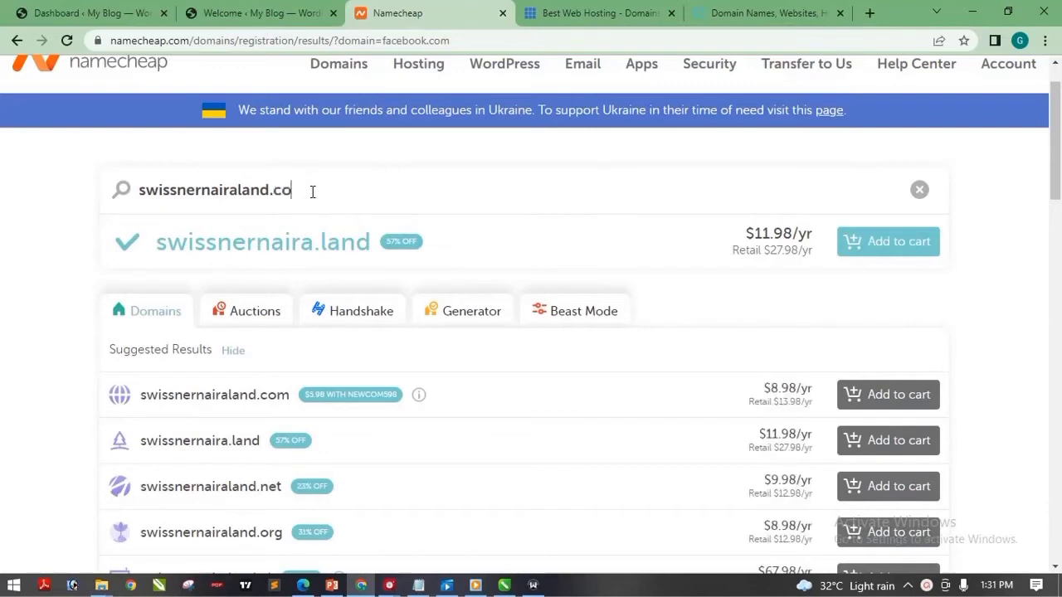
pyautogui.write('m')
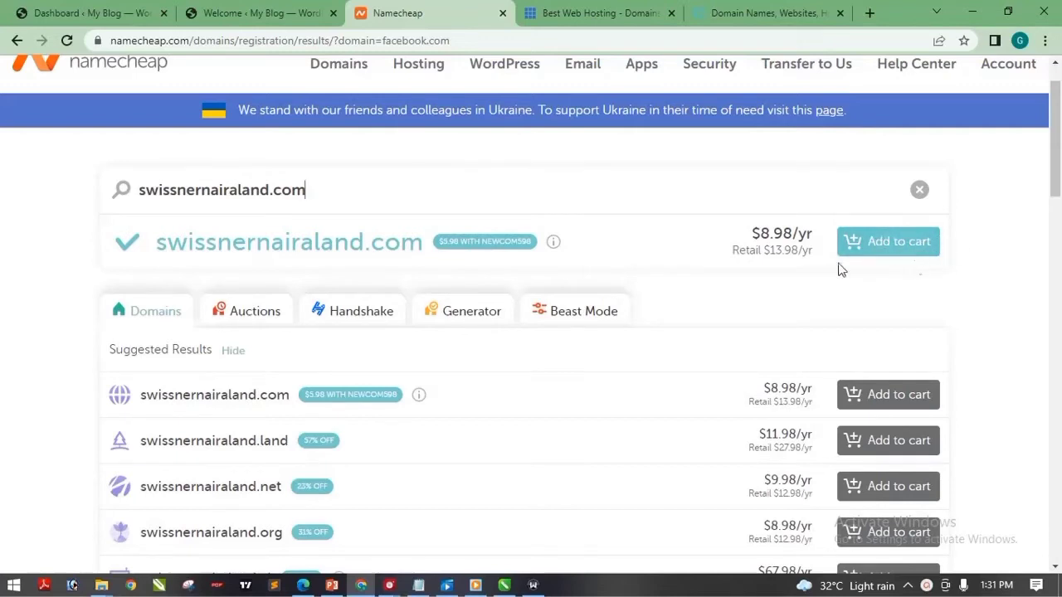
# Highlight the searched name swissnernairaland.com for emphasis and add that domain to the cart
pyautogui.moveTo(311, 189); pyautogui.dragTo(135, 191)
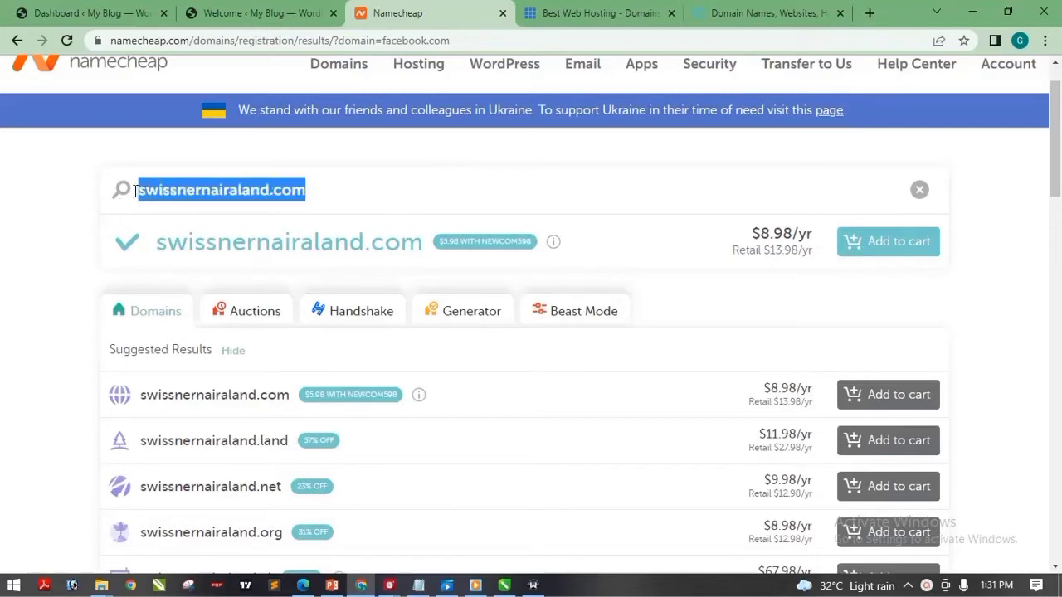
pyautogui.click(337, 189)
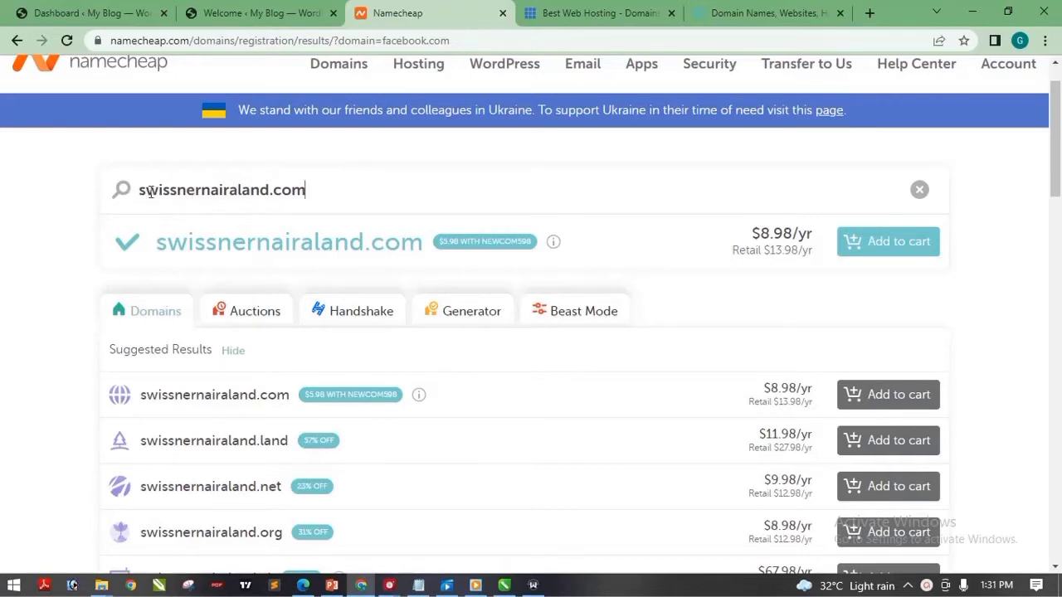
pyautogui.moveTo(372, 195); pyautogui.dragTo(166, 191)
pyautogui.click(339, 196)
pyautogui.click(900, 249)
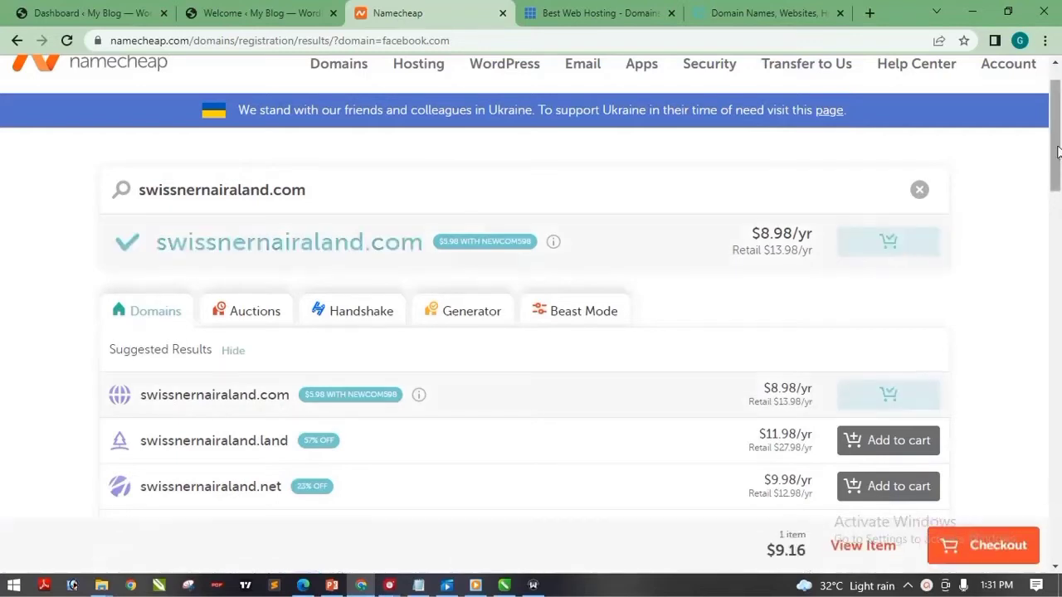
# Look over the add-ons frequently bought with swissnernairaland.com and open the shopping cart
pyautogui.moveTo(1059, 151)
pyautogui.mouseDown()
pyautogui.moveTo(1058, 127)
pyautogui.moveTo(1058, 154)
pyautogui.mouseUp()
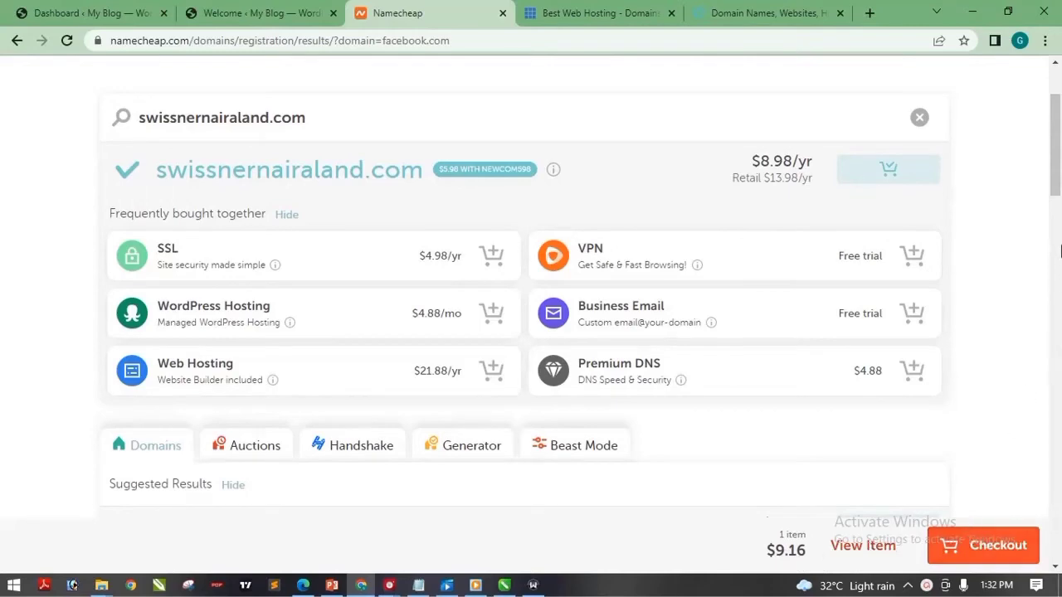
pyautogui.moveTo(1058, 174); pyautogui.dragTo(1056, 141)
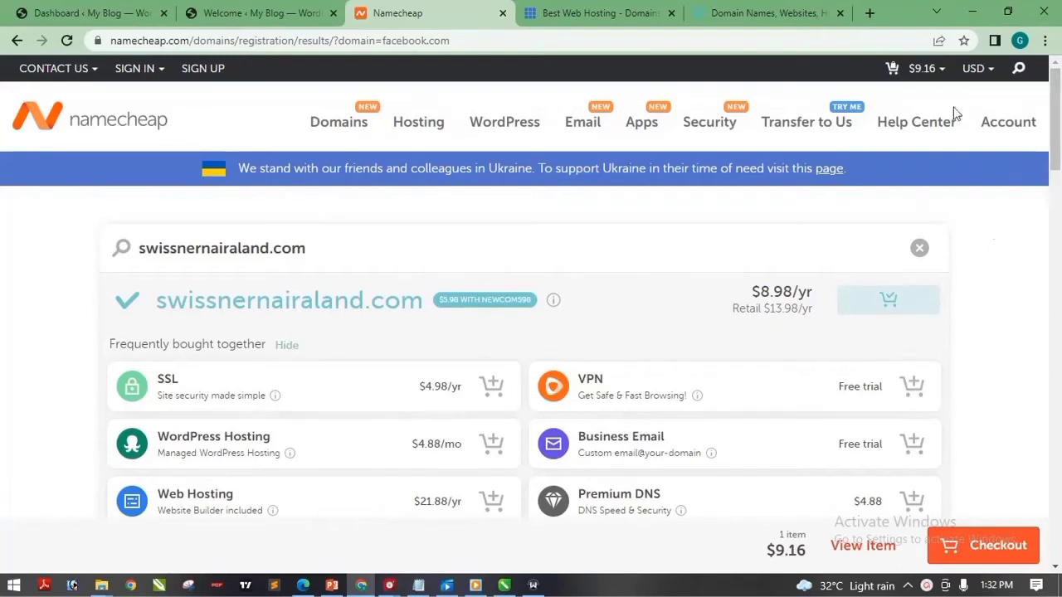
pyautogui.moveTo(931, 71)
pyautogui.click(882, 222)
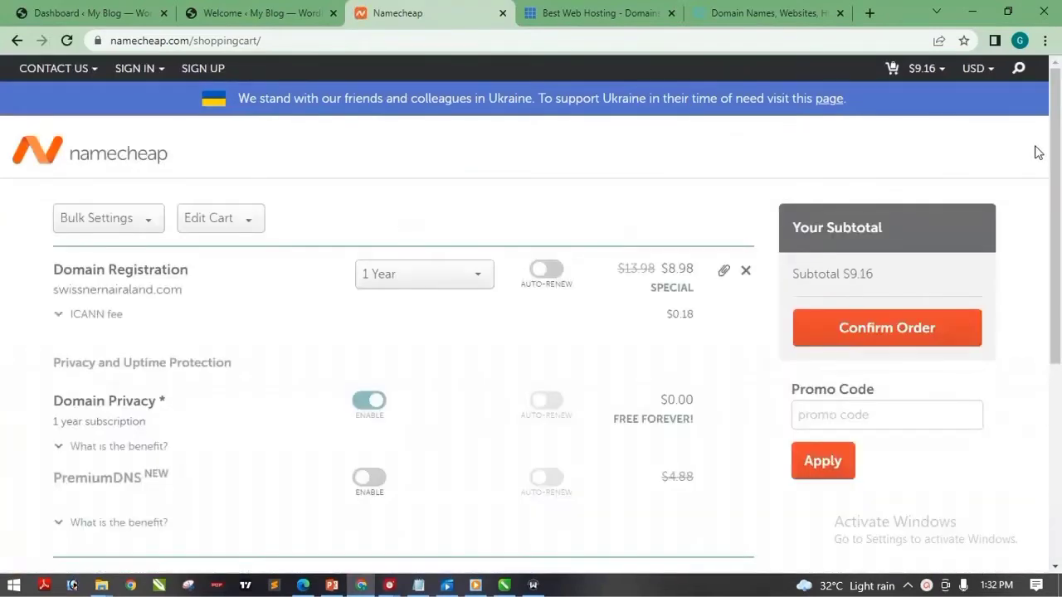
# Remove the swissnernairaland.com registration from the shopping cart and dismiss the removal notice
pyautogui.moveTo(1055, 151); pyautogui.dragTo(1054, 161)
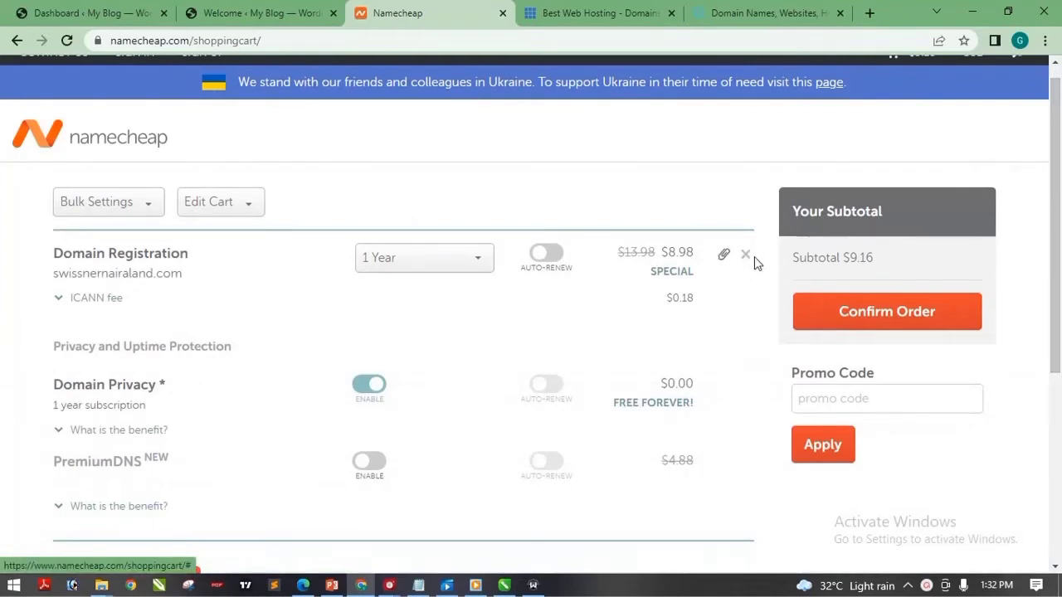
pyautogui.click(748, 259)
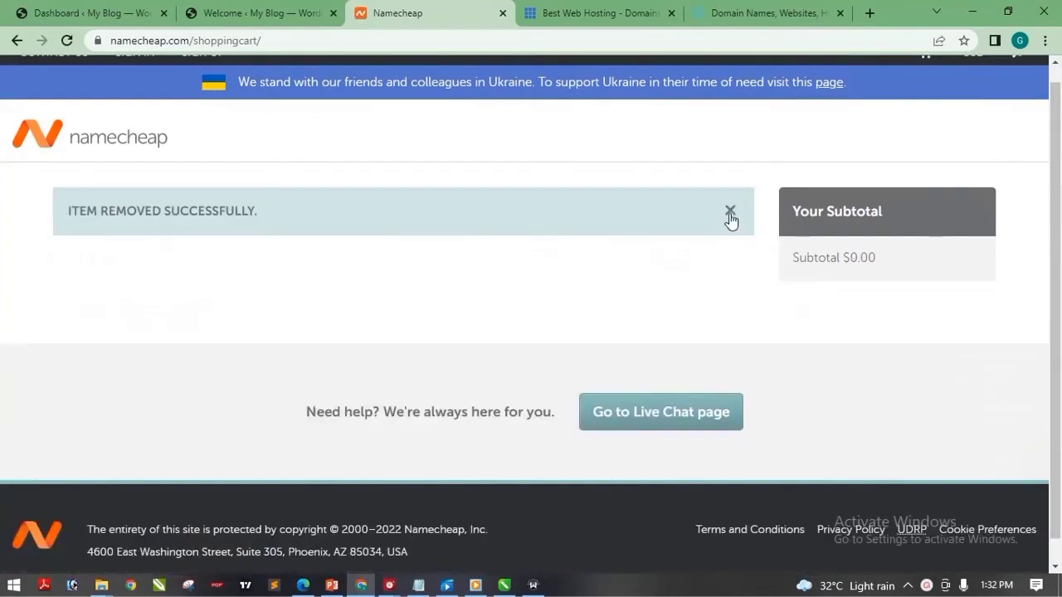
pyautogui.scroll(1, 741, 203)
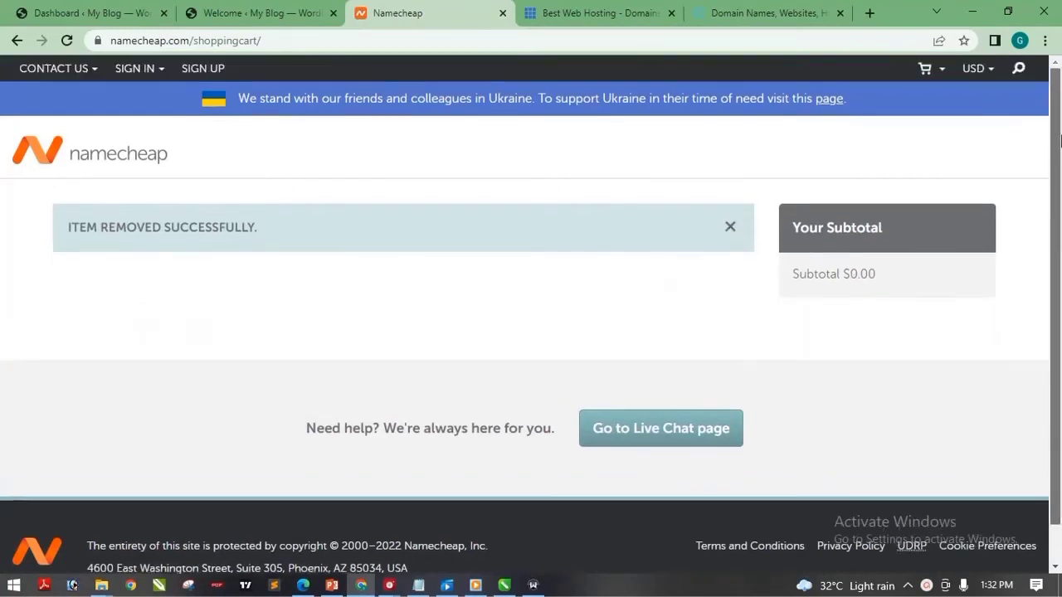
pyautogui.click(731, 228)
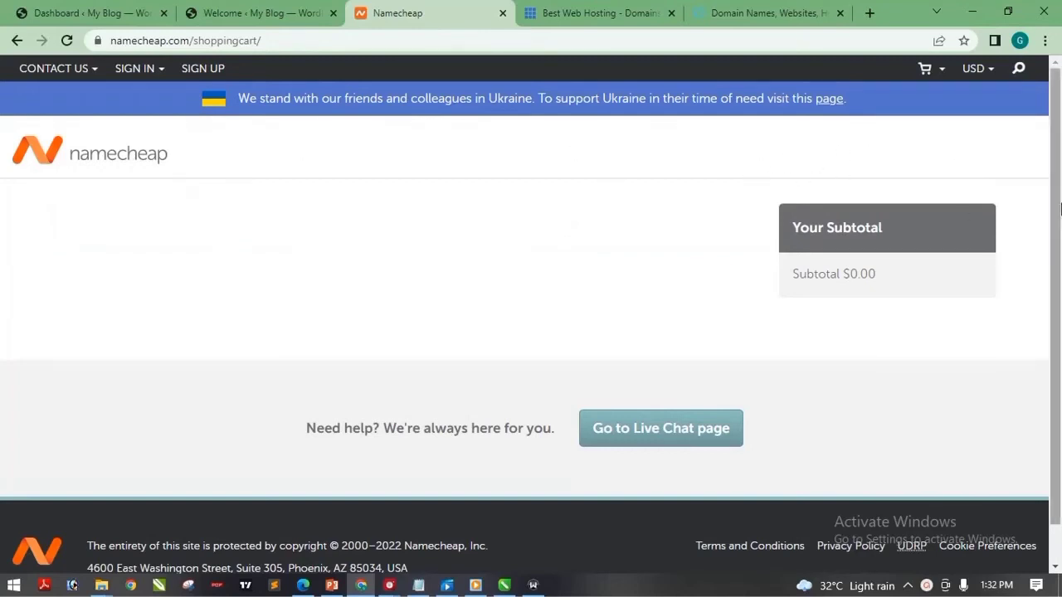
# Return to the Namecheap home page and open its Hosting page
pyautogui.click(125, 157)
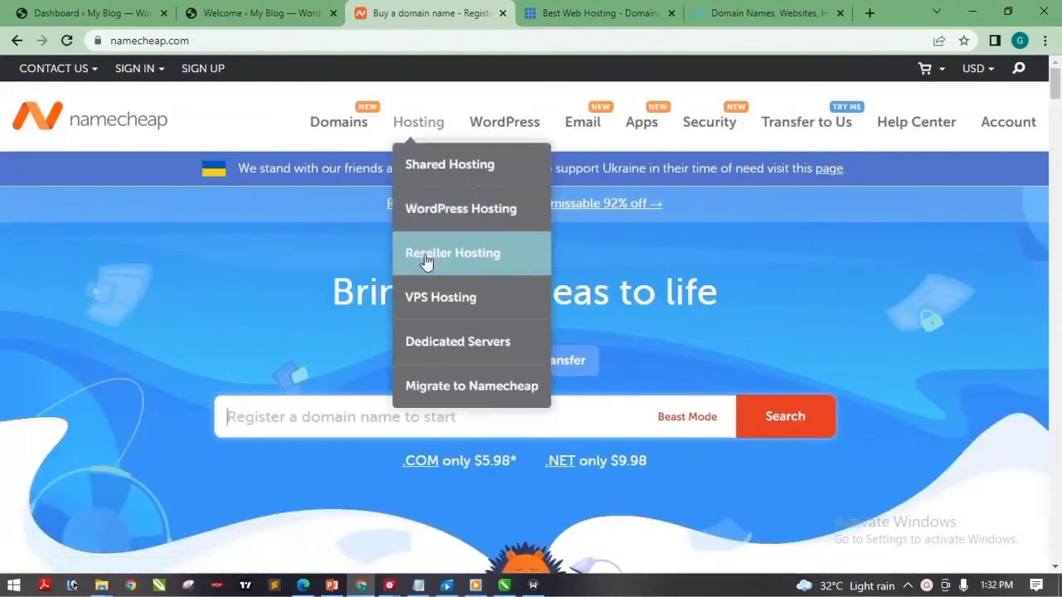
pyautogui.moveTo(404, 122)
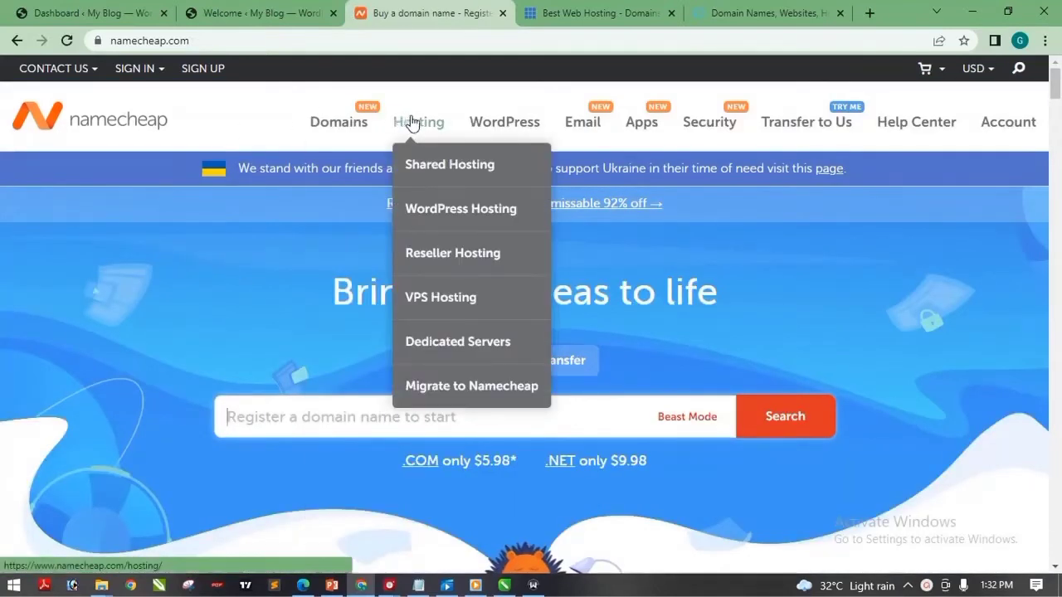
pyautogui.click(419, 122)
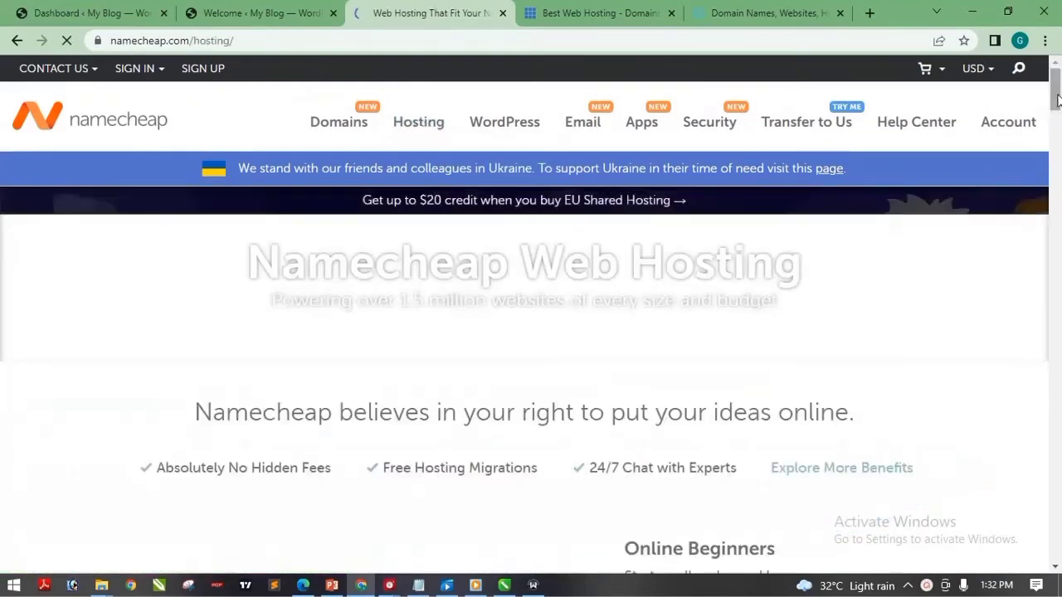
# Examine the featured hosting plans, comparing the prices and features of the shared, WordPress, email, VPS and dedicated offers
pyautogui.moveTo(1057, 98); pyautogui.dragTo(1056, 247)
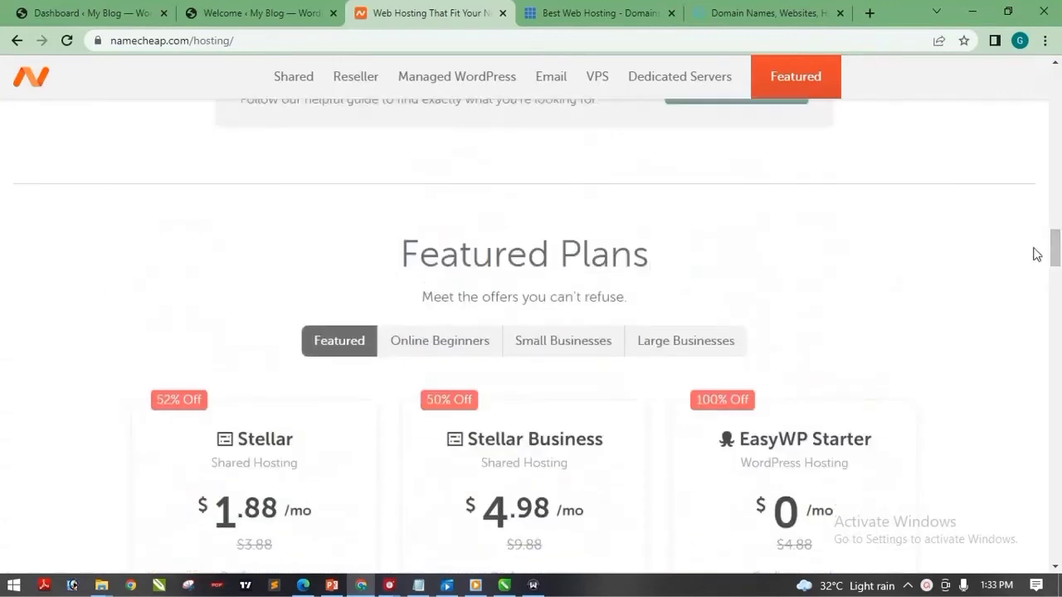
pyautogui.moveTo(1057, 248); pyautogui.dragTo(1057, 264)
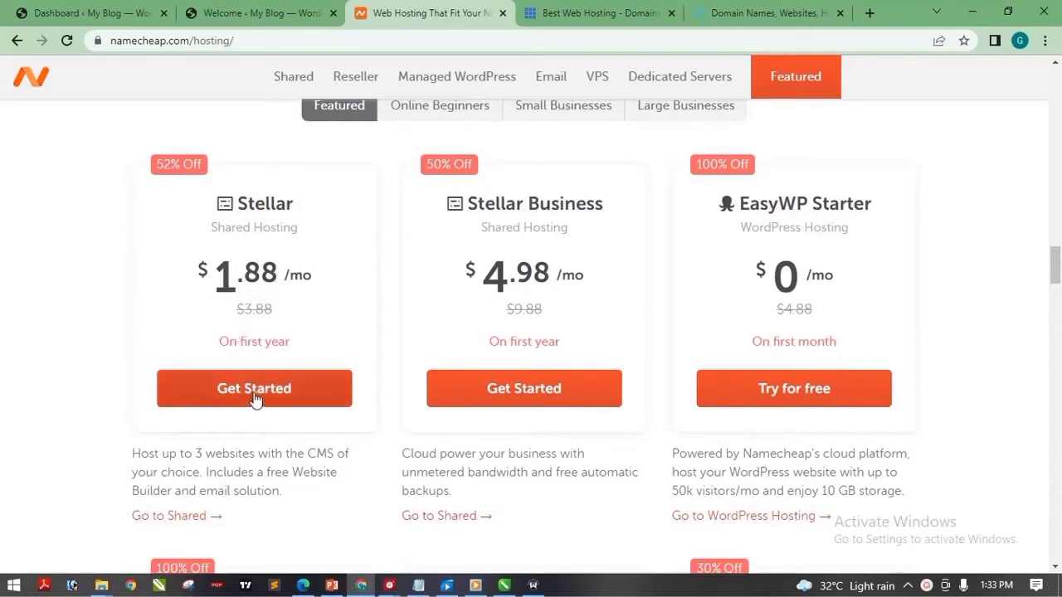
pyautogui.moveTo(1057, 262); pyautogui.dragTo(1057, 266)
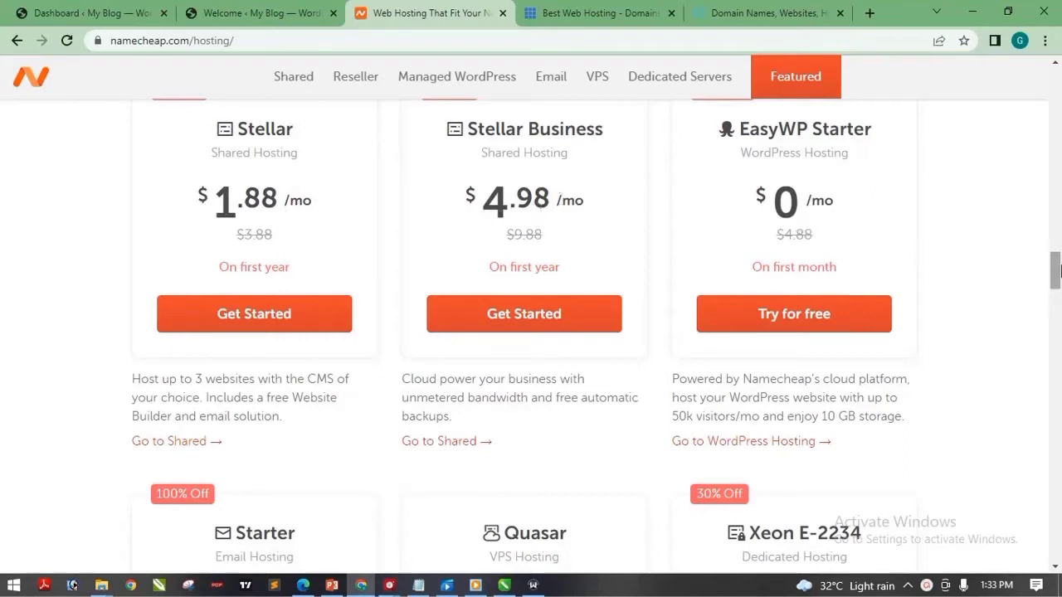
pyautogui.moveTo(1059, 268); pyautogui.dragTo(1060, 264)
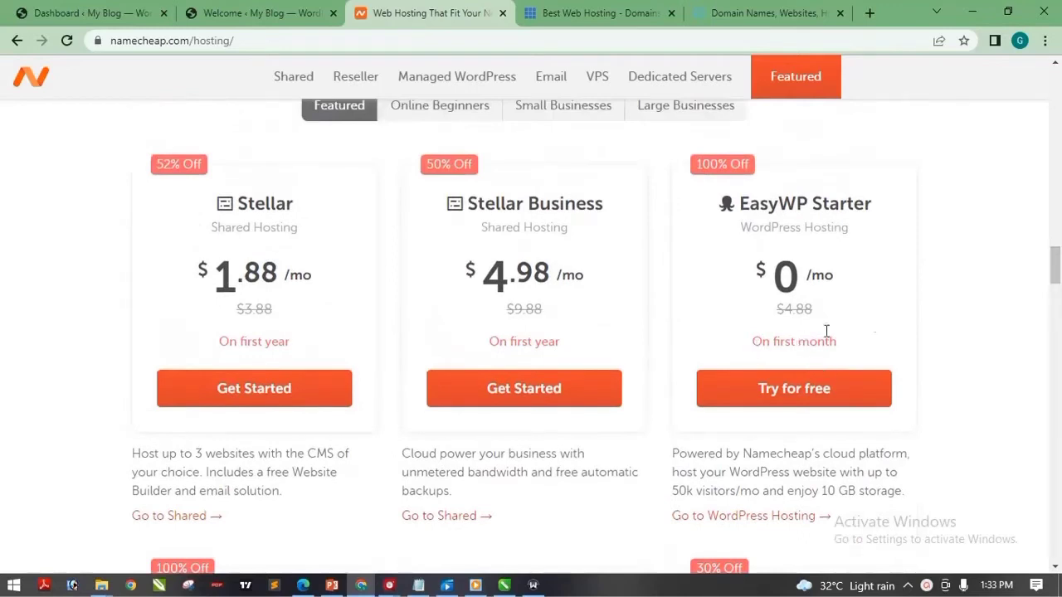
pyautogui.moveTo(1054, 266); pyautogui.dragTo(1058, 279)
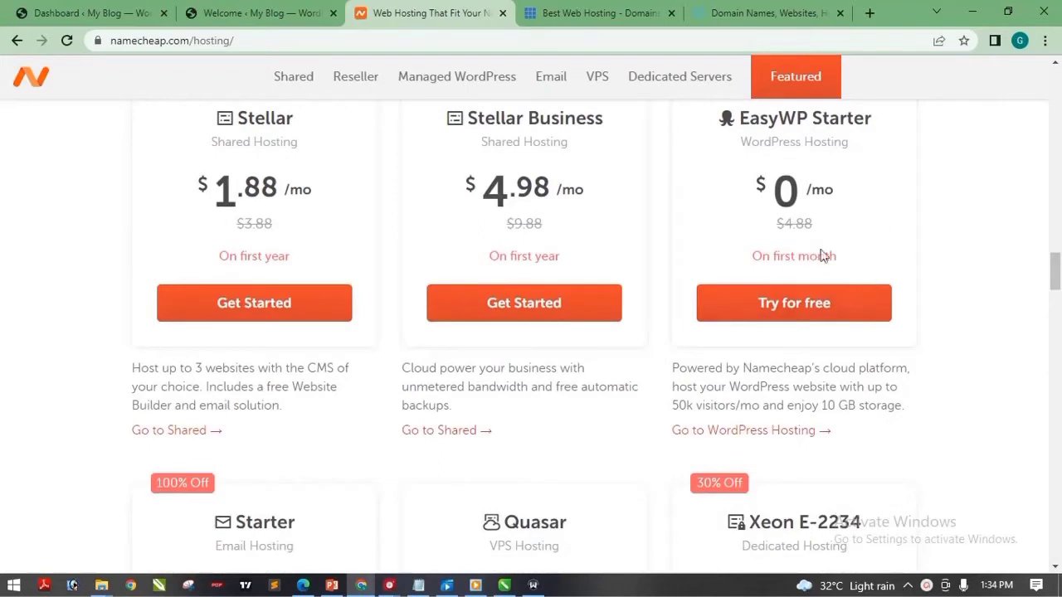
pyautogui.moveTo(1056, 280); pyautogui.dragTo(1056, 275)
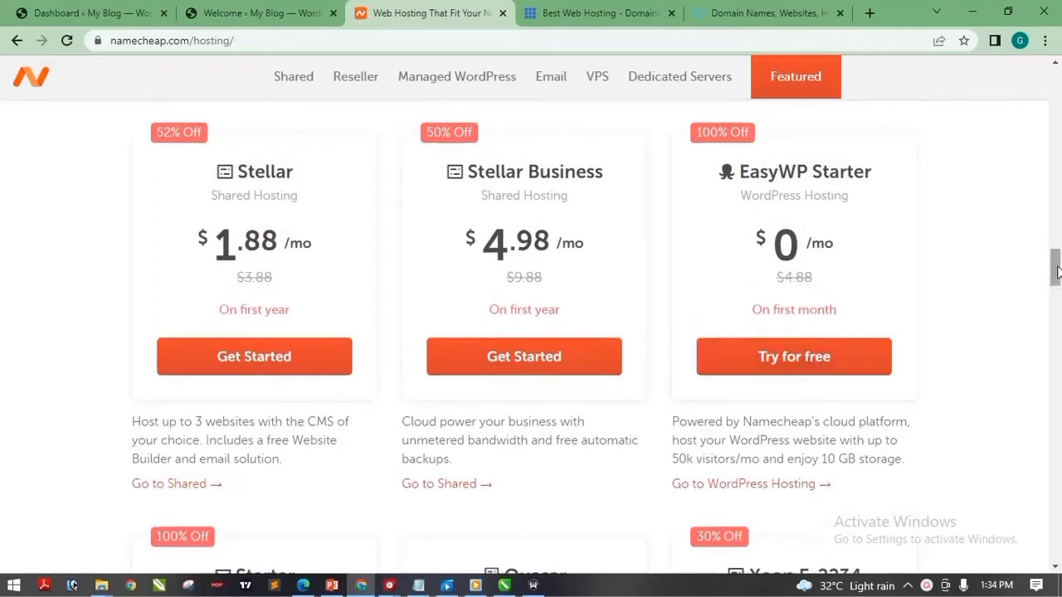
pyautogui.moveTo(1055, 275); pyautogui.dragTo(1055, 300)
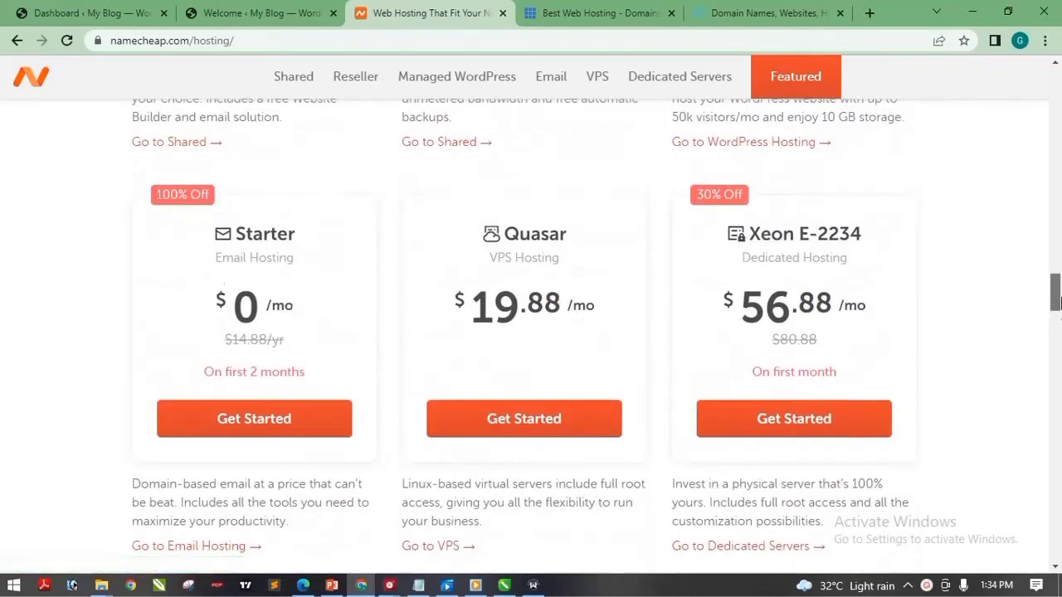
pyautogui.moveTo(1056, 302); pyautogui.dragTo(1058, 274)
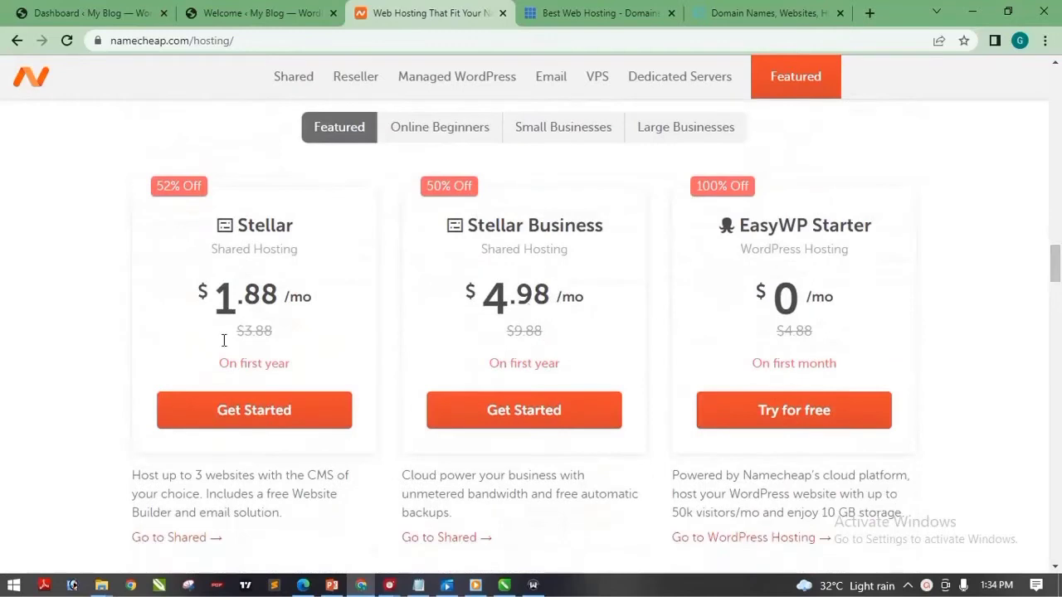
# Start ordering the Stellar shared hosting plan
pyautogui.click(252, 411)
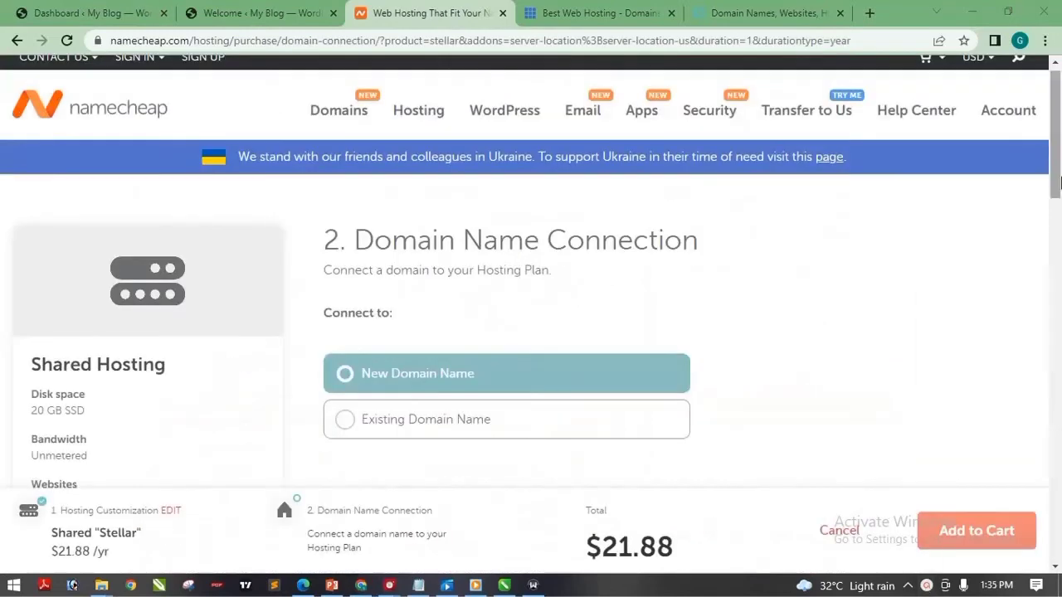
# Examine the domain name connection options offered for the Stellar hosting plan
pyautogui.moveTo(1057, 140); pyautogui.dragTo(1057, 157)
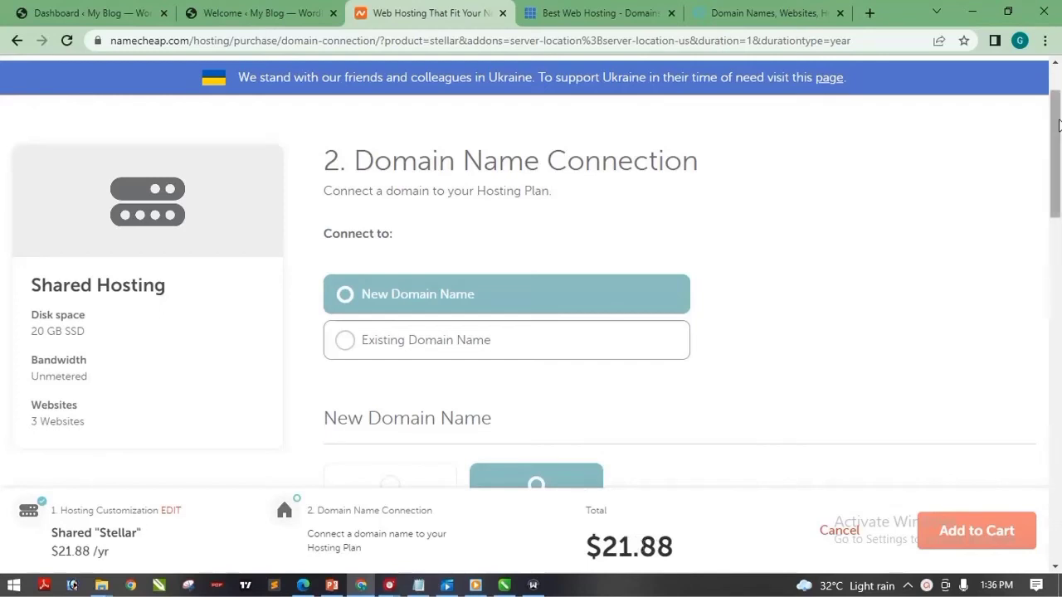
pyautogui.moveTo(1056, 124); pyautogui.dragTo(1058, 161)
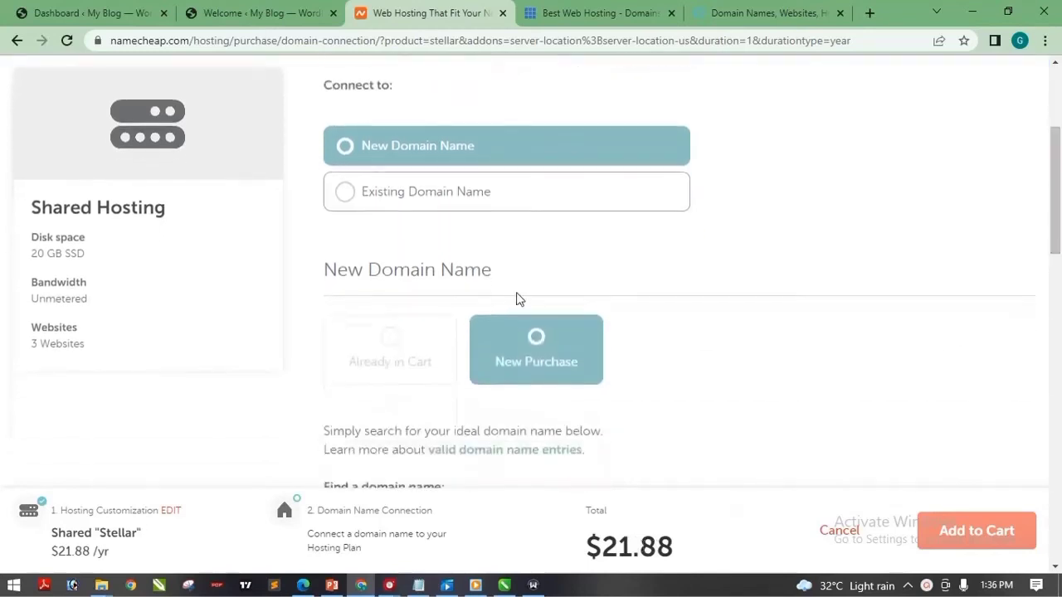
pyautogui.moveTo(1060, 205); pyautogui.dragTo(1060, 176)
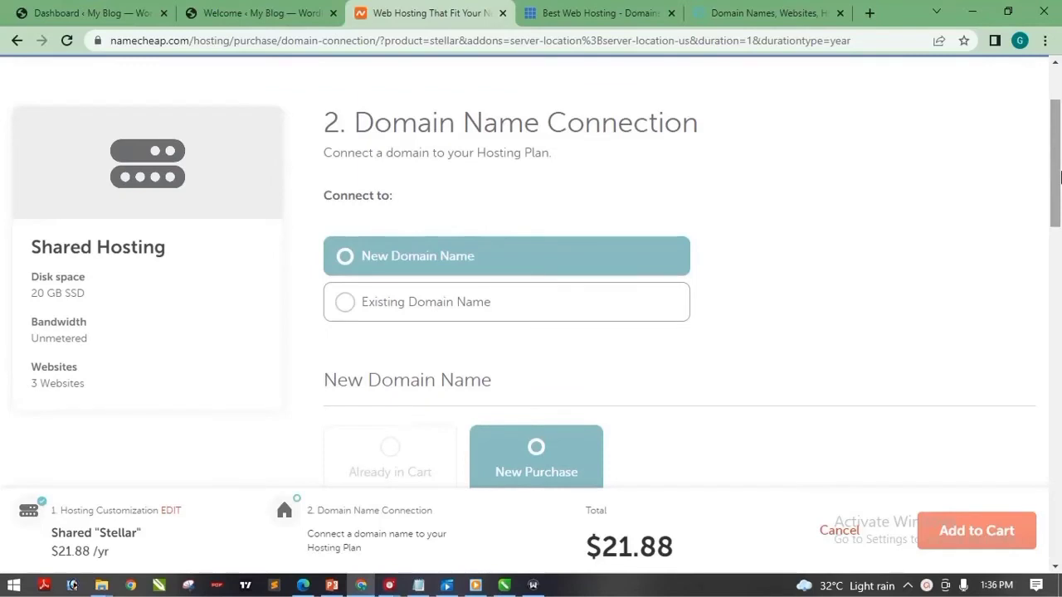
pyautogui.moveTo(1060, 175)
pyautogui.mouseDown()
pyautogui.moveTo(1060, 148)
pyautogui.moveTo(1058, 181)
pyautogui.mouseUp()
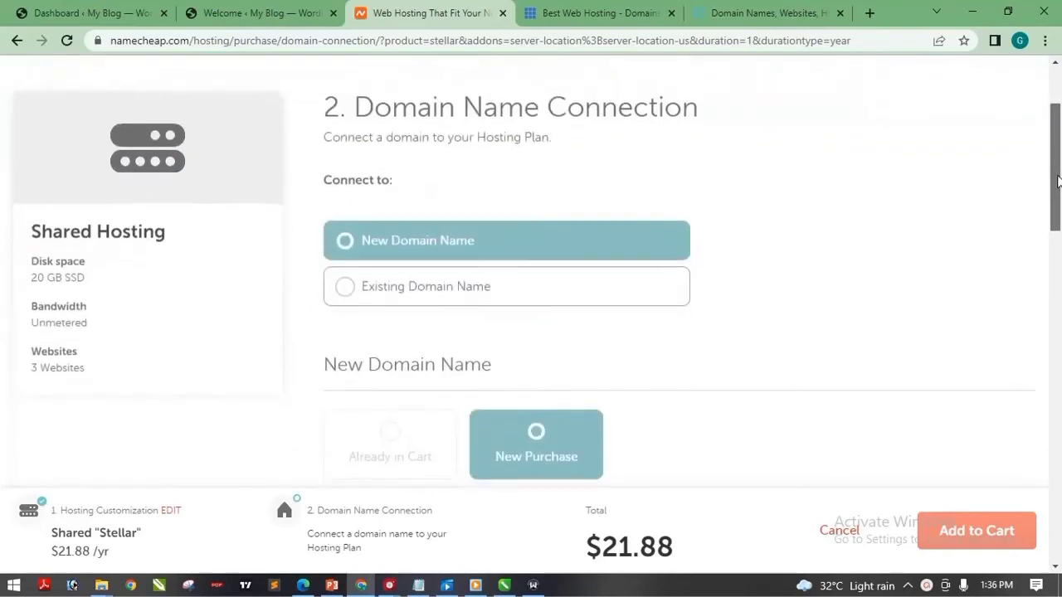
pyautogui.moveTo(1058, 180); pyautogui.dragTo(1058, 210)
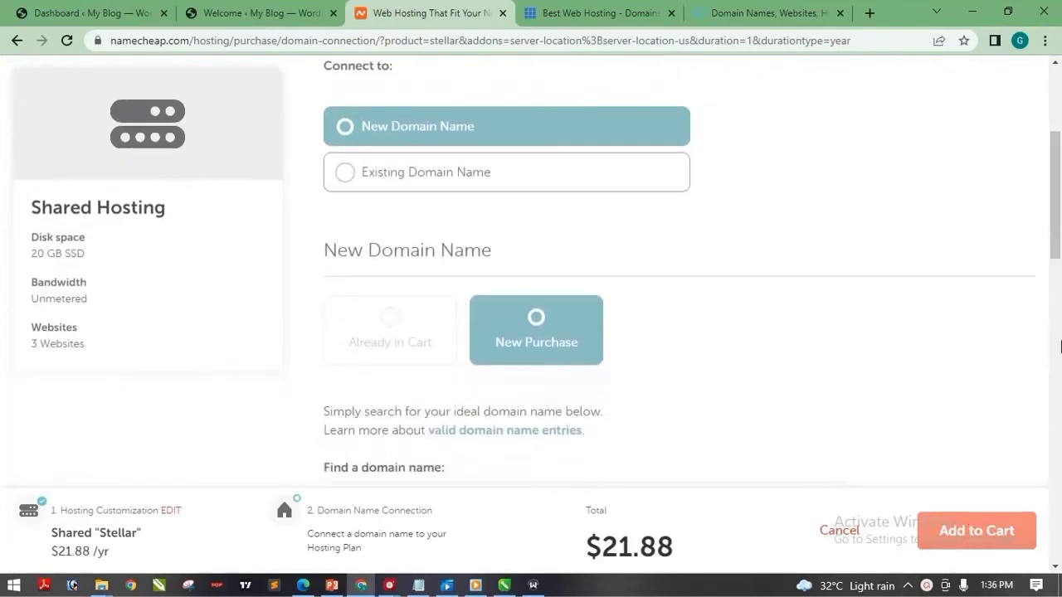
pyautogui.moveTo(1053, 199); pyautogui.dragTo(1058, 169)
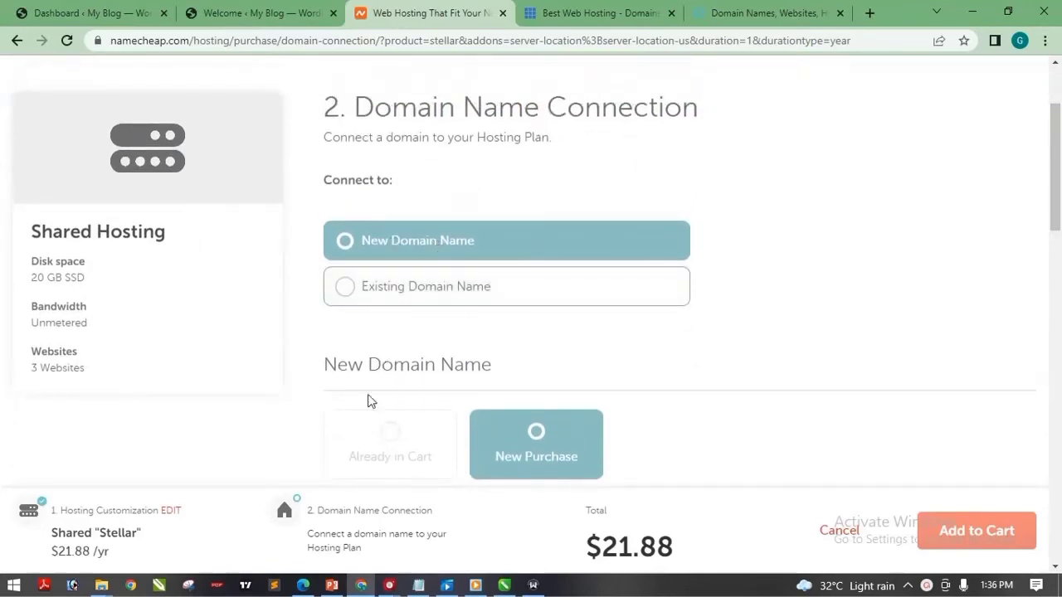
pyautogui.moveTo(1058, 127)
pyautogui.mouseDown()
pyautogui.moveTo(1056, 167)
pyautogui.moveTo(1056, 141)
pyautogui.mouseUp()
pyautogui.moveTo(1056, 137)
pyautogui.mouseDown()
pyautogui.moveTo(1055, 170)
pyautogui.moveTo(1055, 154)
pyautogui.mouseUp()
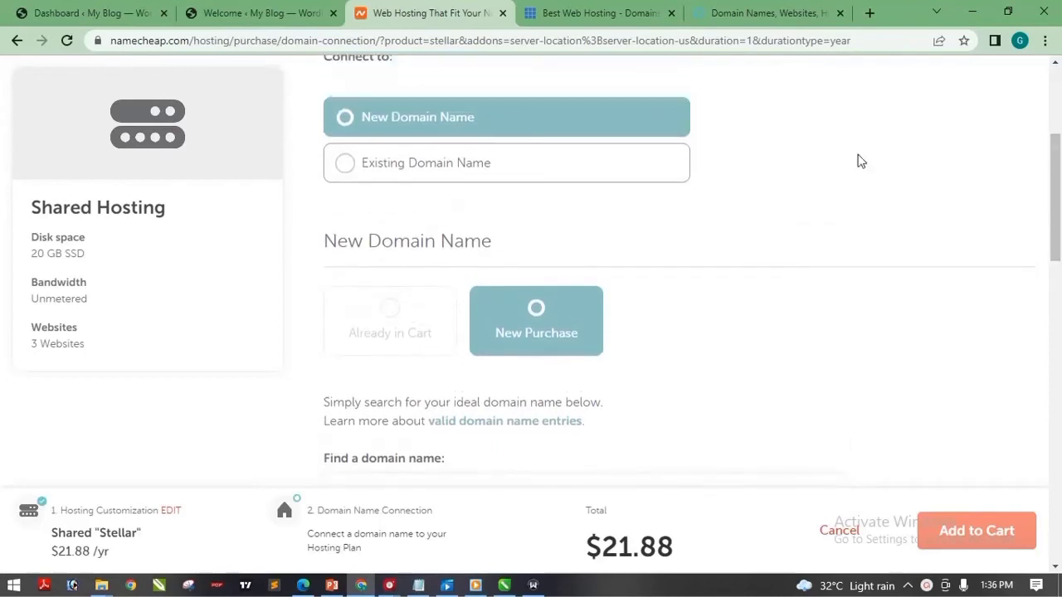
# Try the Existing Domain Name connection option and switch back to New Domain Name
pyautogui.click(504, 170)
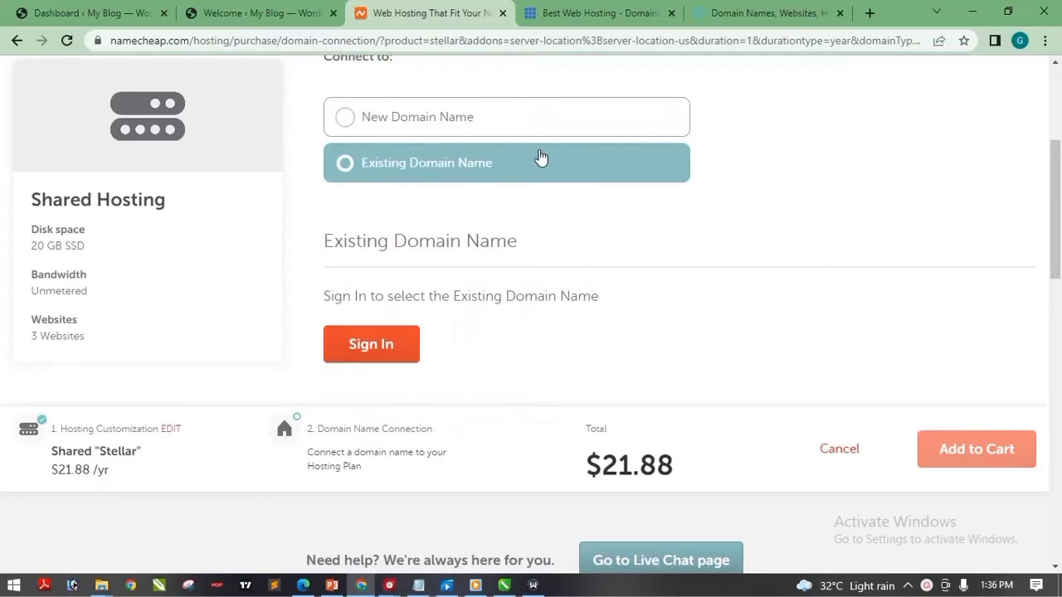
pyautogui.moveTo(1057, 214); pyautogui.dragTo(1058, 187)
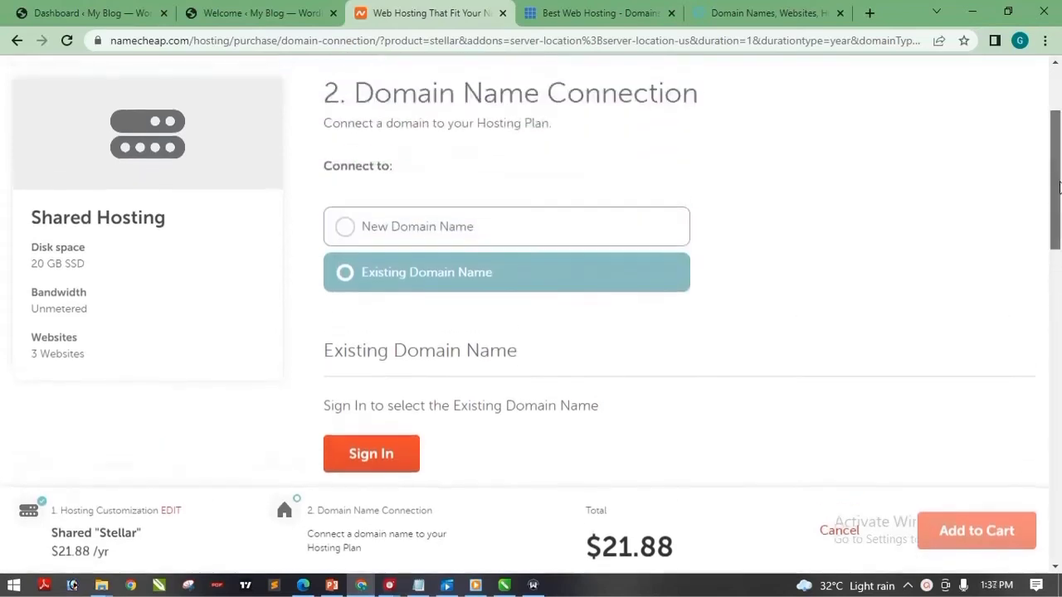
pyautogui.scroll(-1, 687, 204)
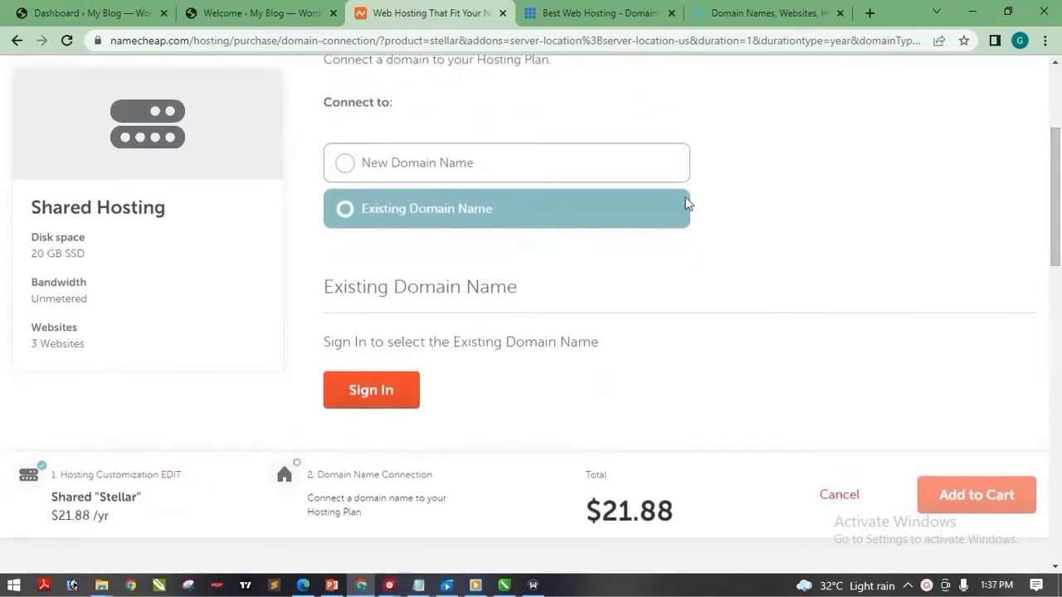
pyautogui.click(544, 160)
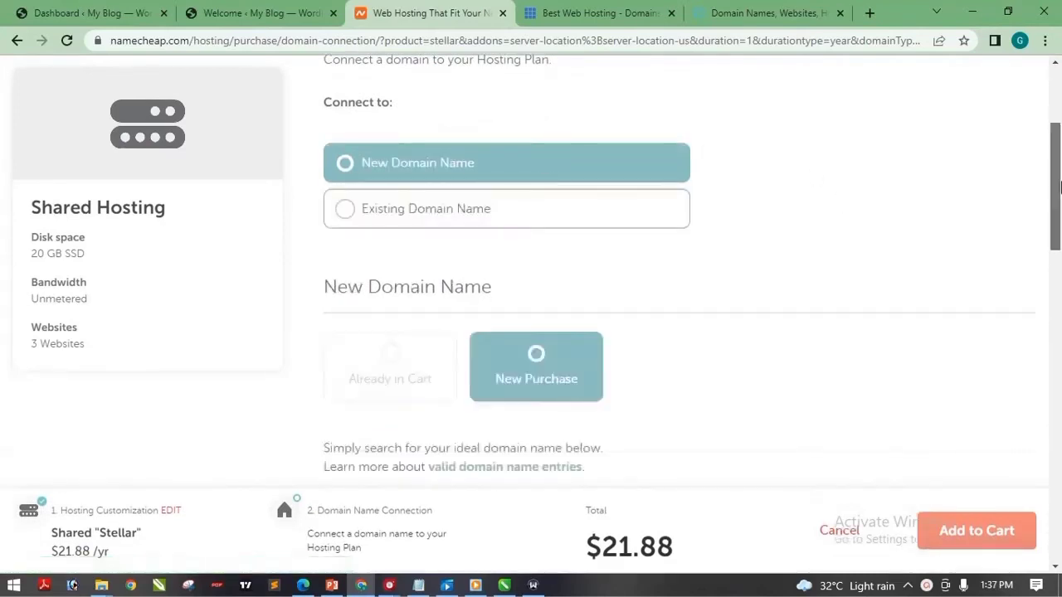
# Search for meganetszone.com as the new domain name to purchase with the hosting plan
pyautogui.moveTo(1059, 196); pyautogui.dragTo(1058, 258)
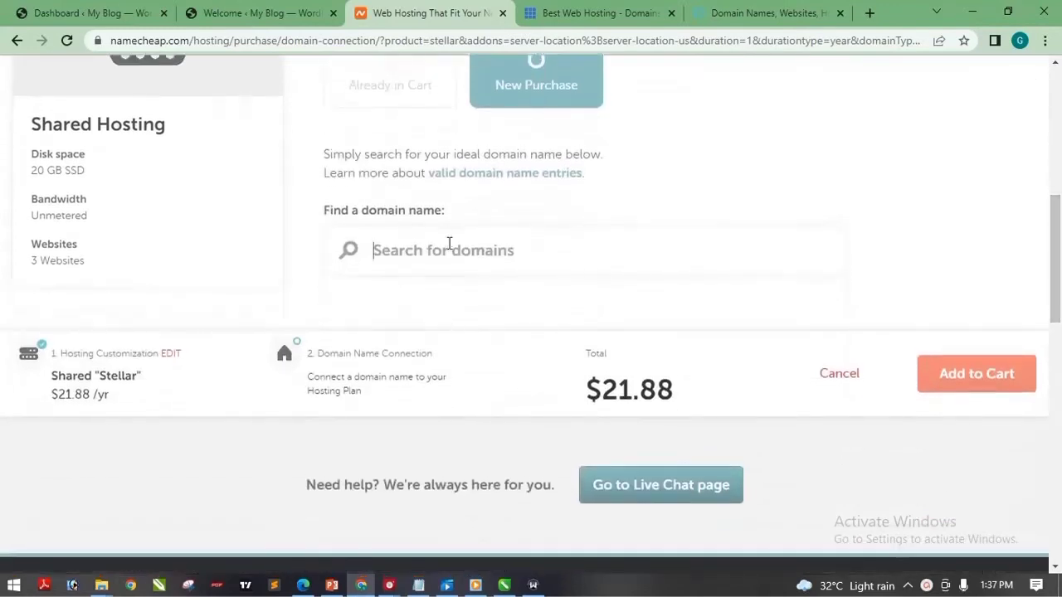
pyautogui.scroll(1, 449, 243)
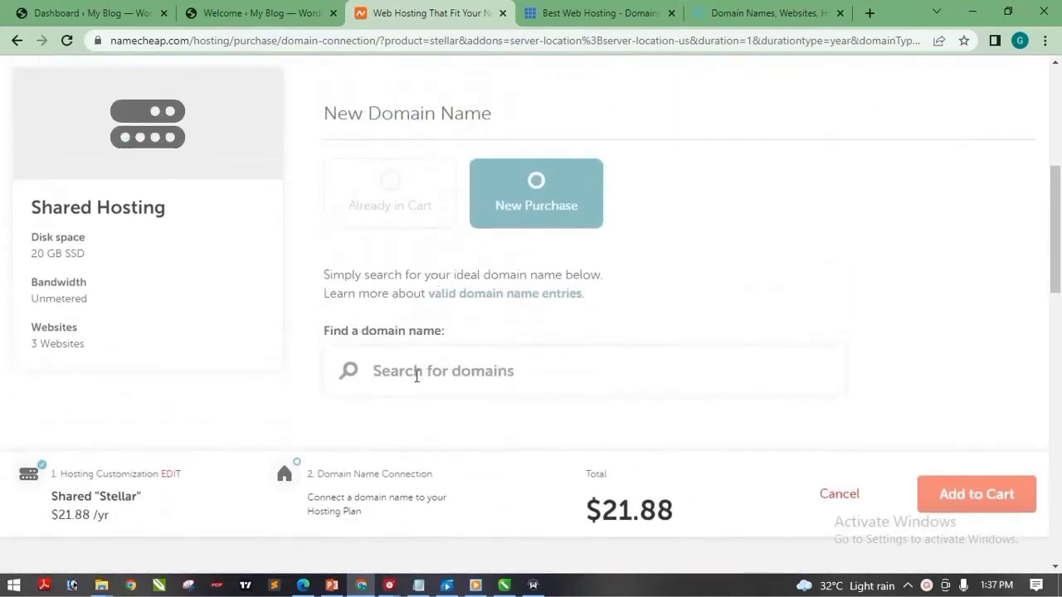
pyautogui.write('mega')
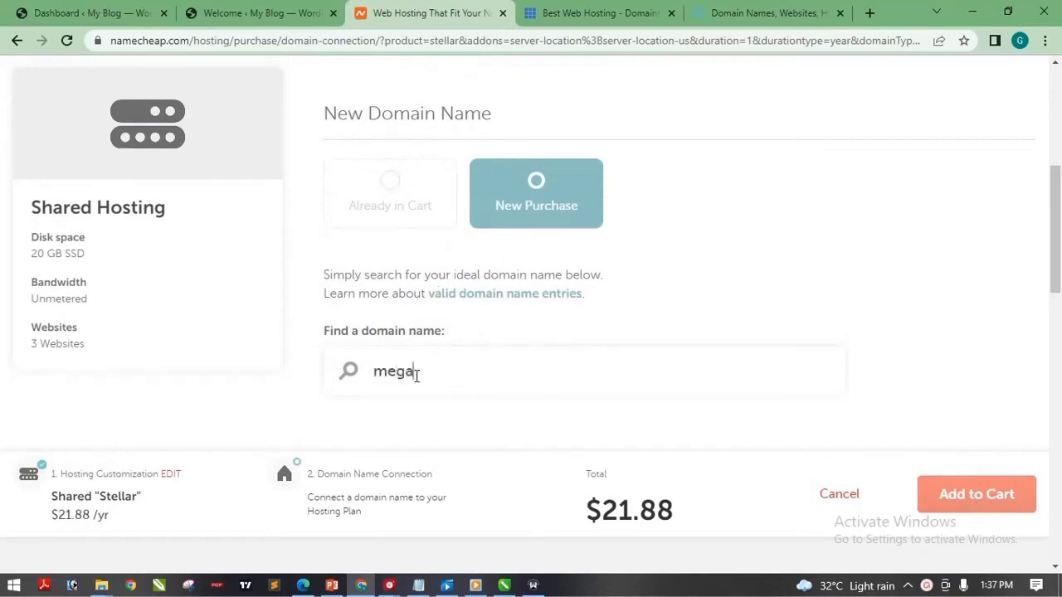
pyautogui.write('me')
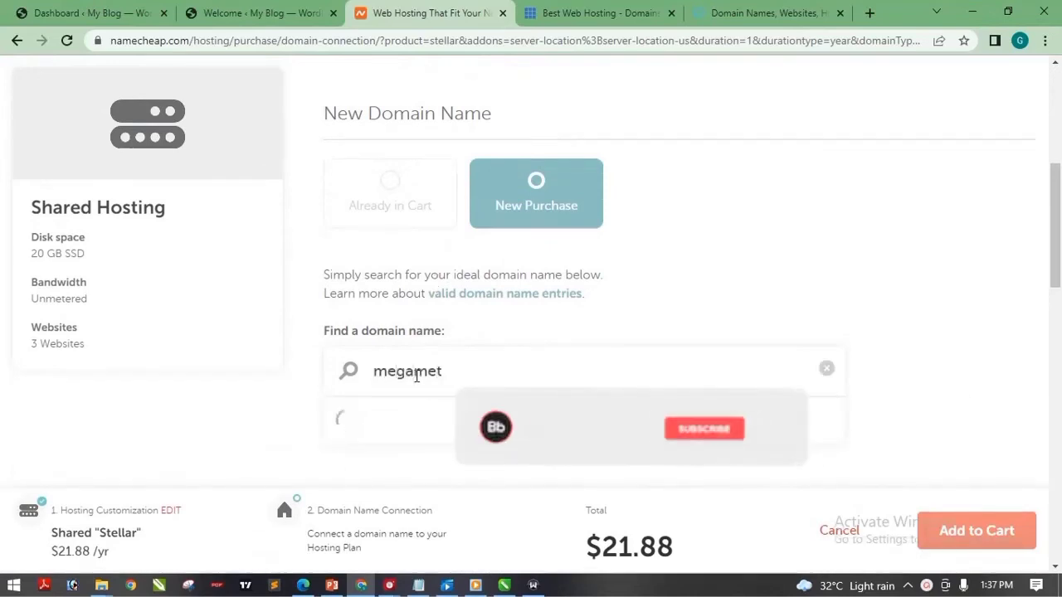
pyautogui.write('t')
pyautogui.press('BackSpace')
pyautogui.press('BackSpace')
pyautogui.press('BackSpace')
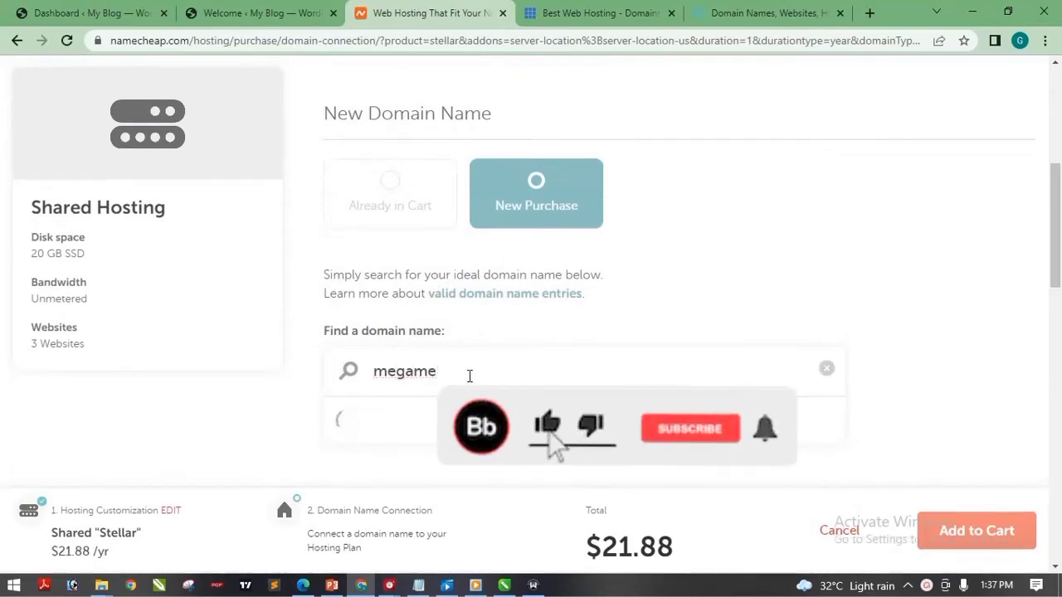
pyautogui.write('netszi')
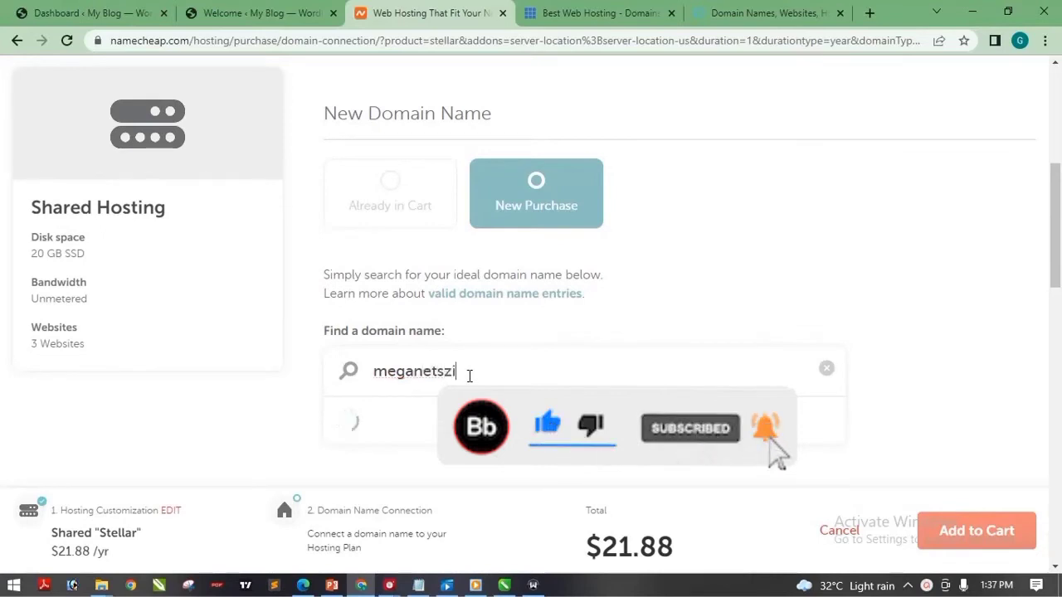
pyautogui.press('BackSpace')
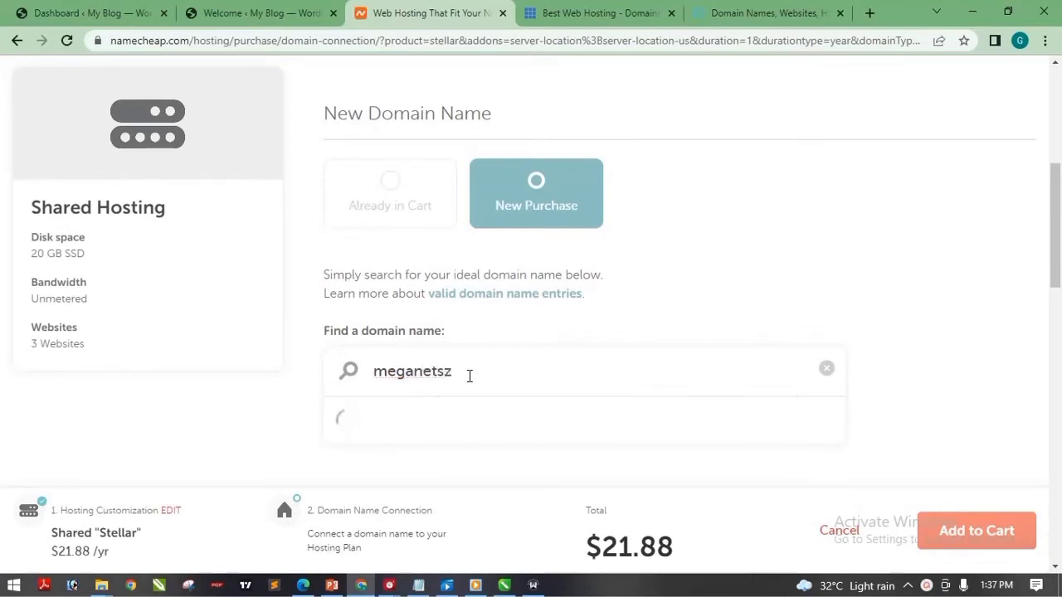
pyautogui.write('ome')
pyautogui.write('e.c')
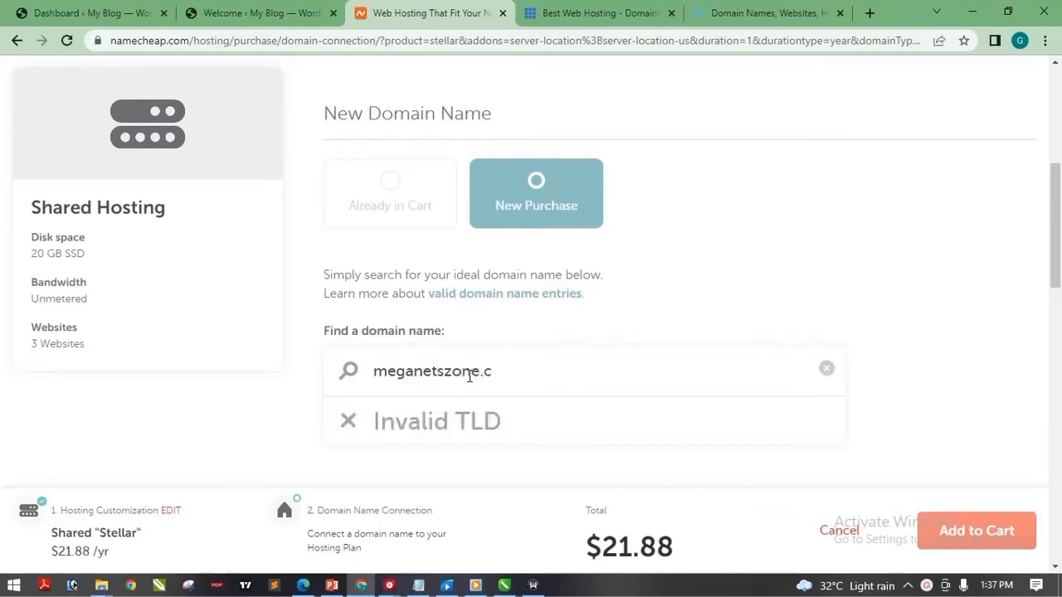
pyautogui.write('om')
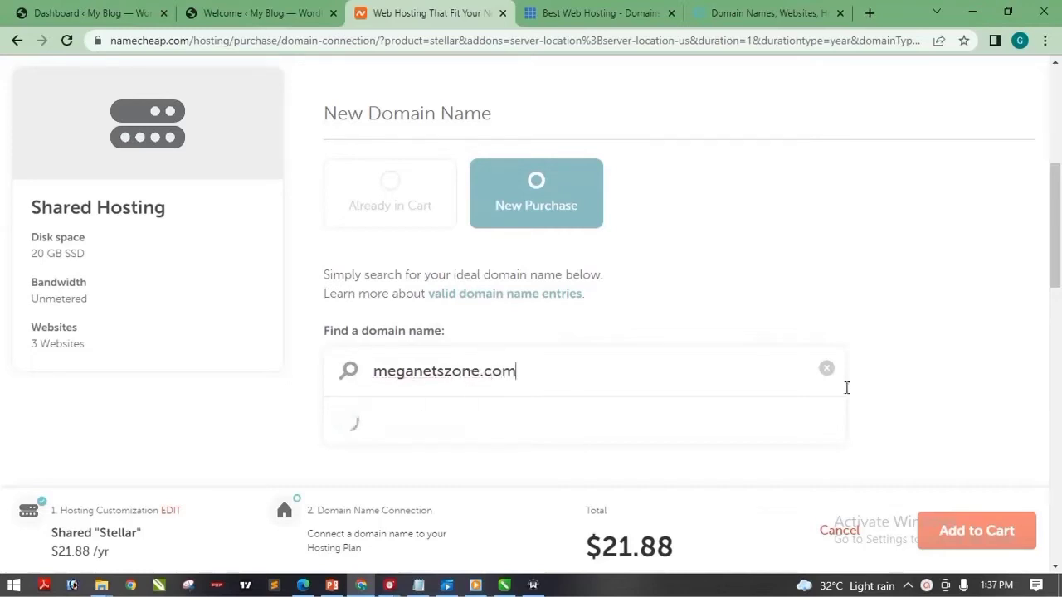
# Review the domain search results and connect meganetszone.com to the hosting plan
pyautogui.scroll(-1, 1059, 278)
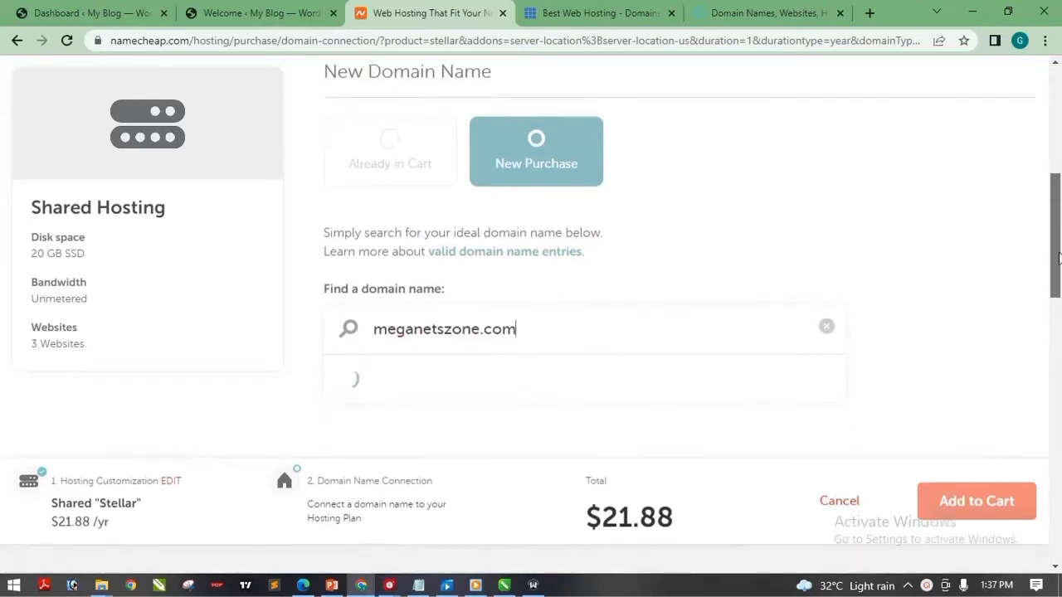
pyautogui.moveTo(1058, 254); pyautogui.dragTo(1058, 262)
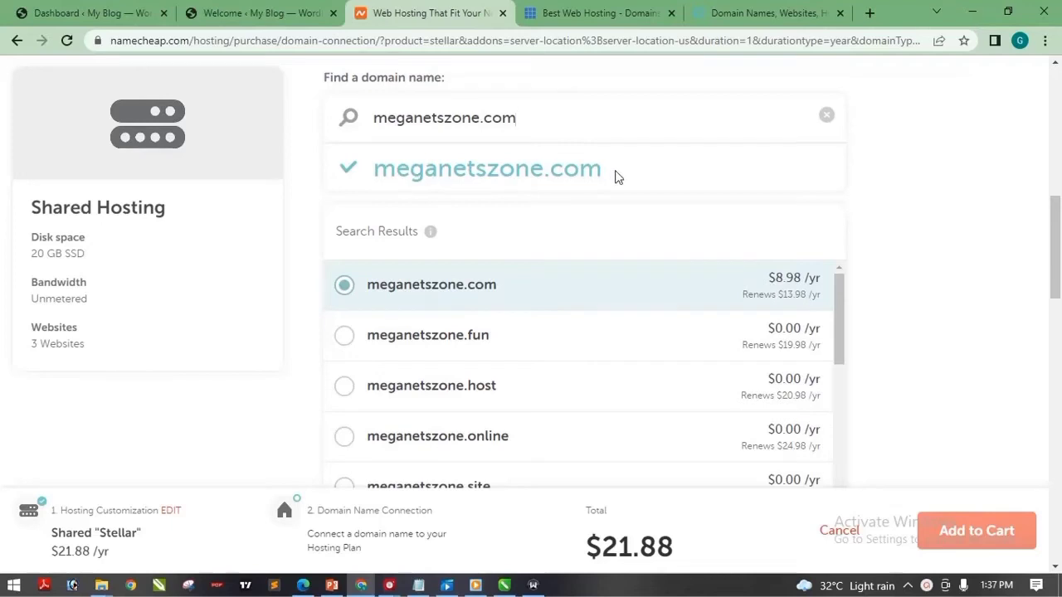
pyautogui.moveTo(1058, 241); pyautogui.dragTo(1057, 275)
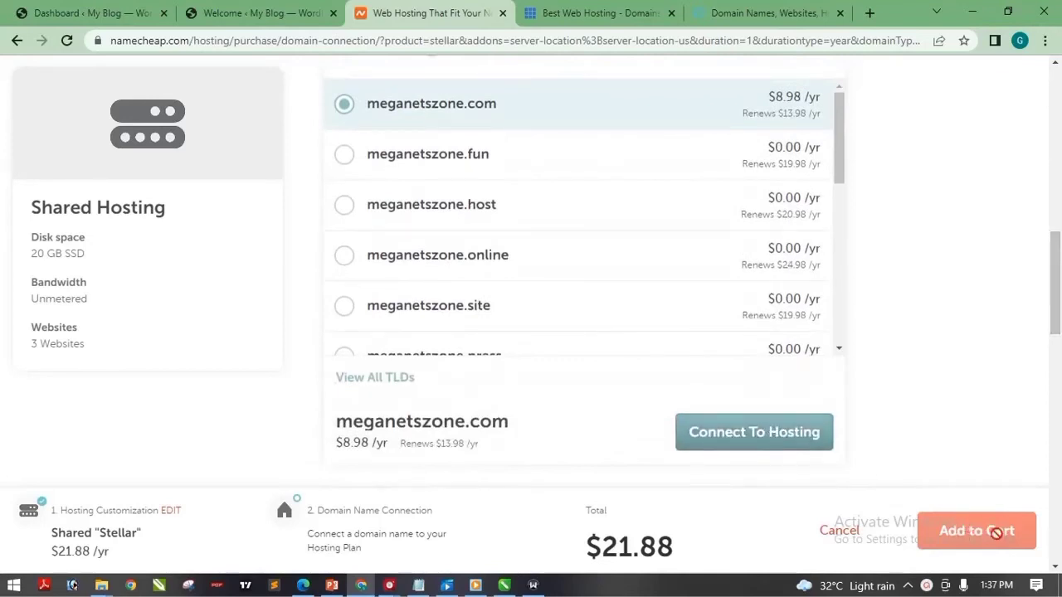
pyautogui.click(752, 431)
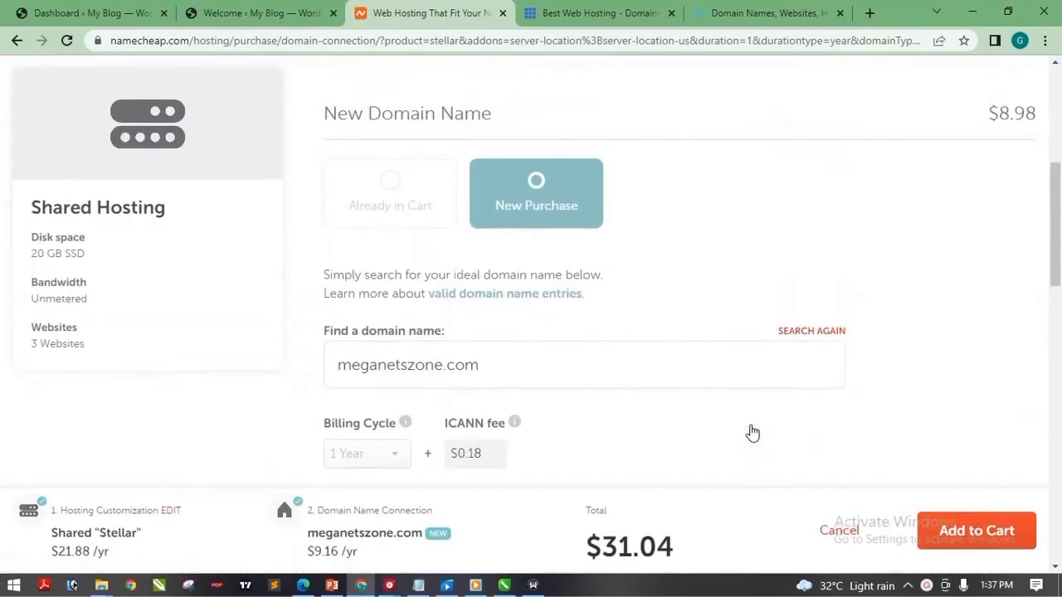
# Review the combined order and add the Stellar plan with meganetszone.com to the cart
pyautogui.moveTo(1058, 229); pyautogui.dragTo(1060, 255)
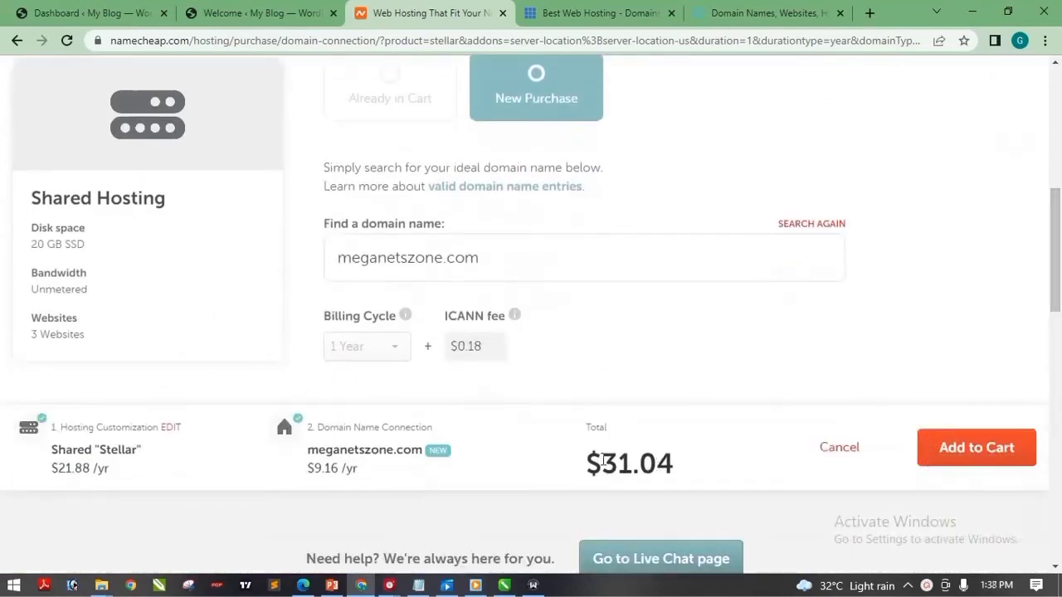
pyautogui.moveTo(1058, 252)
pyautogui.mouseDown()
pyautogui.moveTo(1060, 146)
pyautogui.moveTo(1059, 266)
pyautogui.mouseUp()
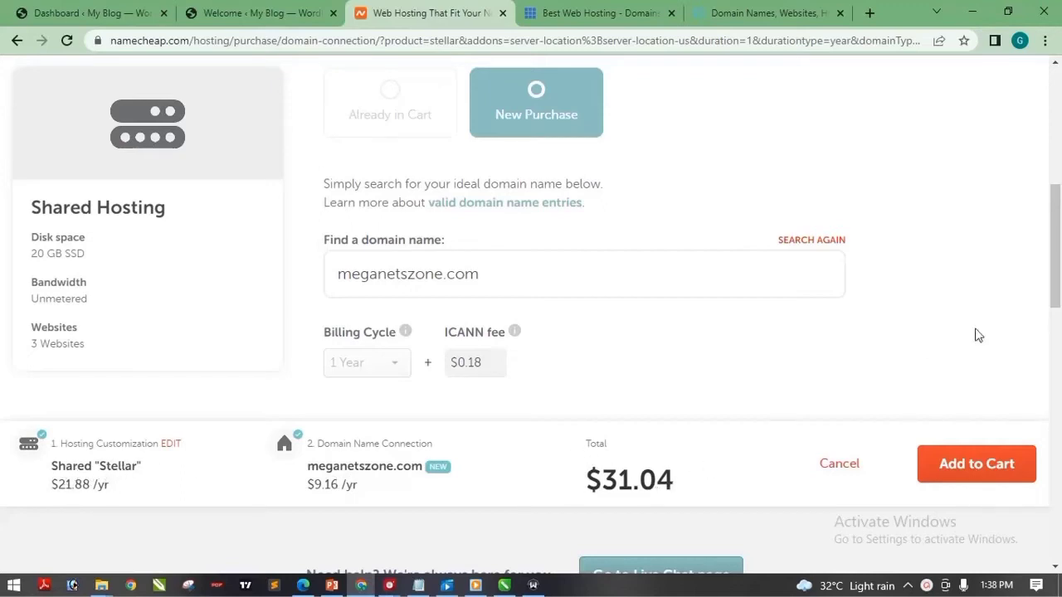
pyautogui.scroll(-2, 977, 338)
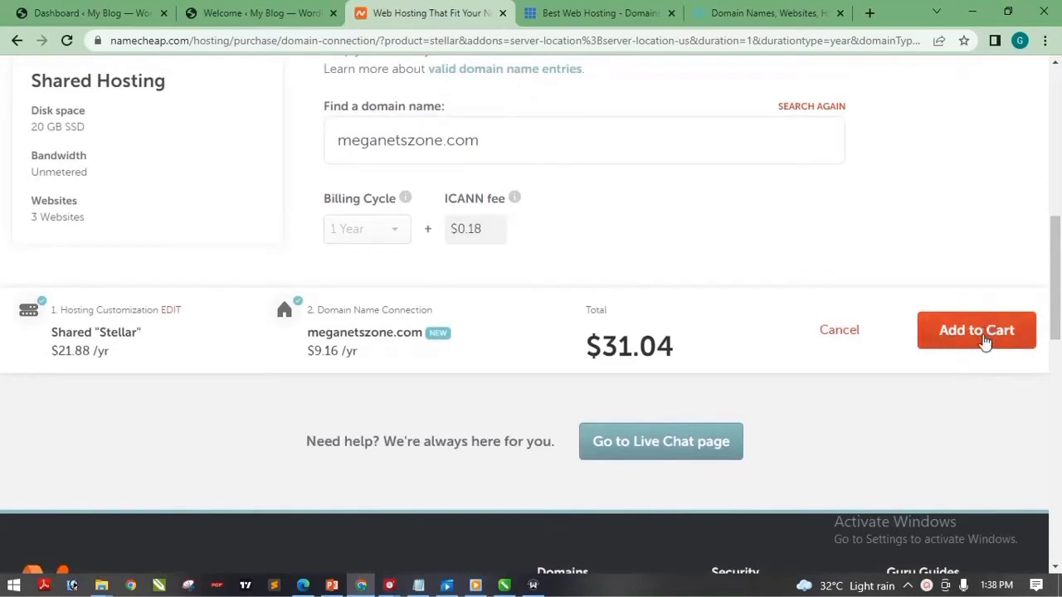
pyautogui.click(984, 342)
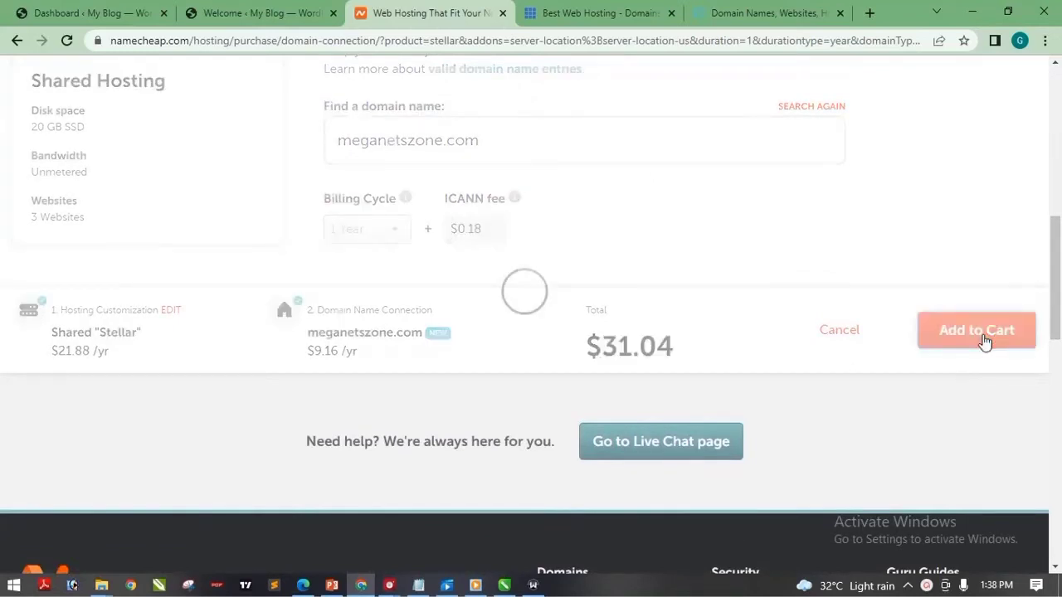
# Review the domain and hosting items in the shopping cart and confirm the order
pyautogui.moveTo(1059, 262); pyautogui.dragTo(1059, 197)
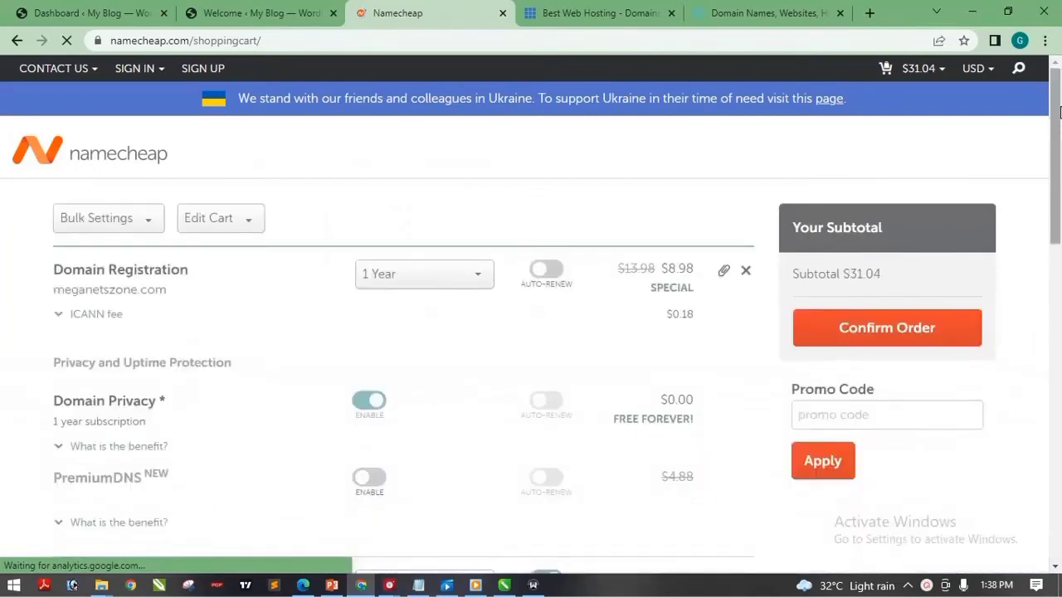
pyautogui.moveTo(1059, 112); pyautogui.dragTo(1055, 193)
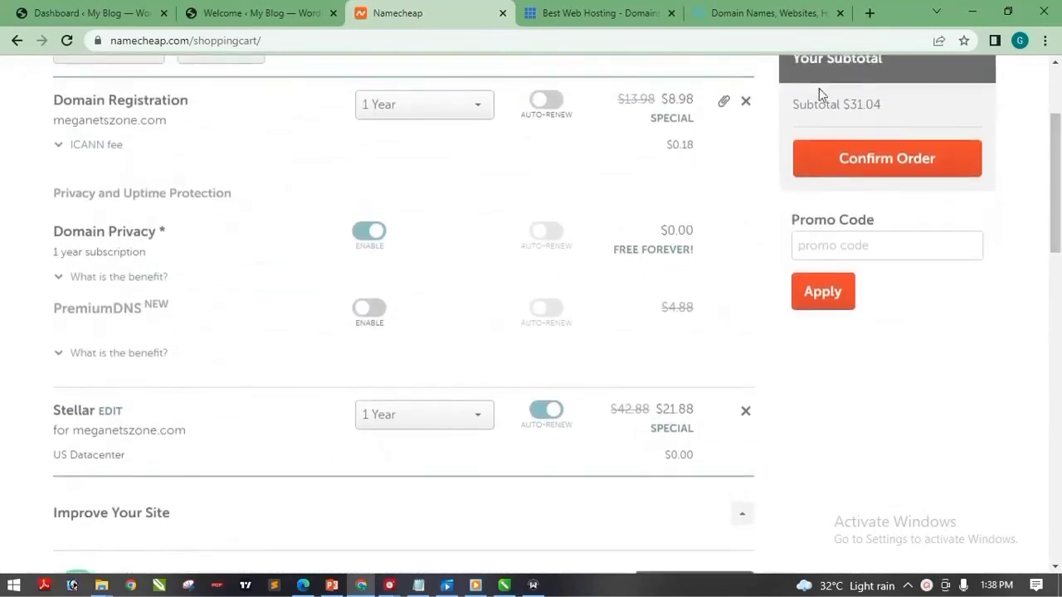
pyautogui.click(938, 156)
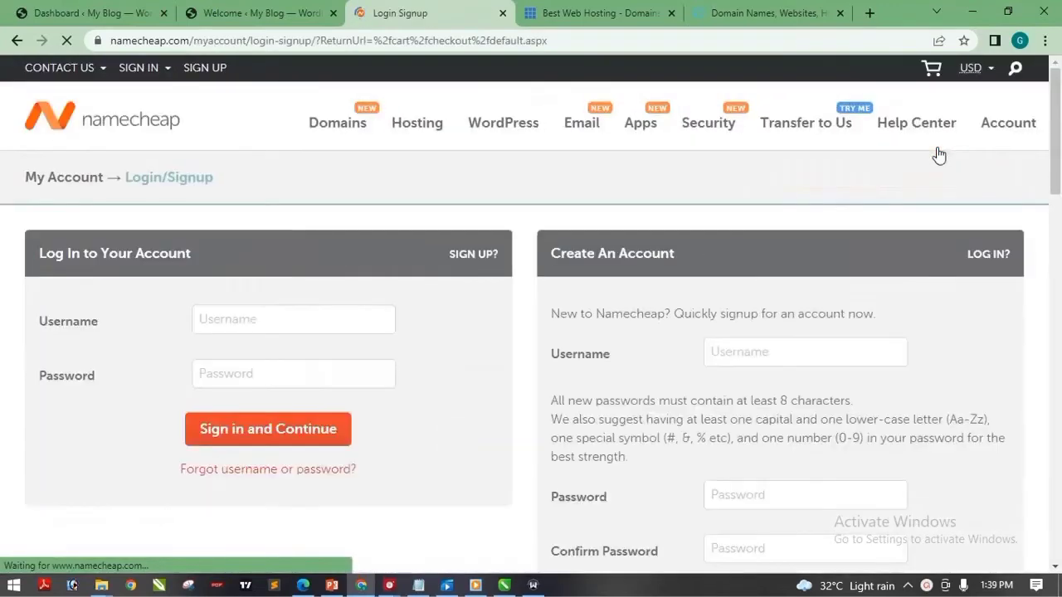
# Examine the fields of the new account sign-up form, from the username to the email address
pyautogui.moveTo(1028, 147)
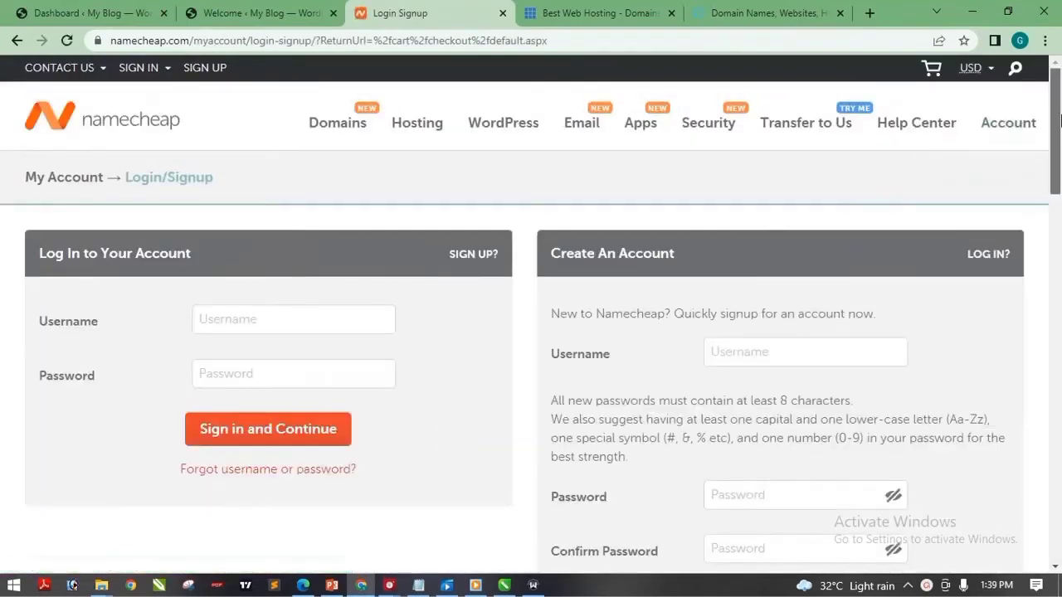
pyautogui.scroll(-3, 1058, 181)
pyautogui.moveTo(1058, 181); pyautogui.dragTo(1055, 141)
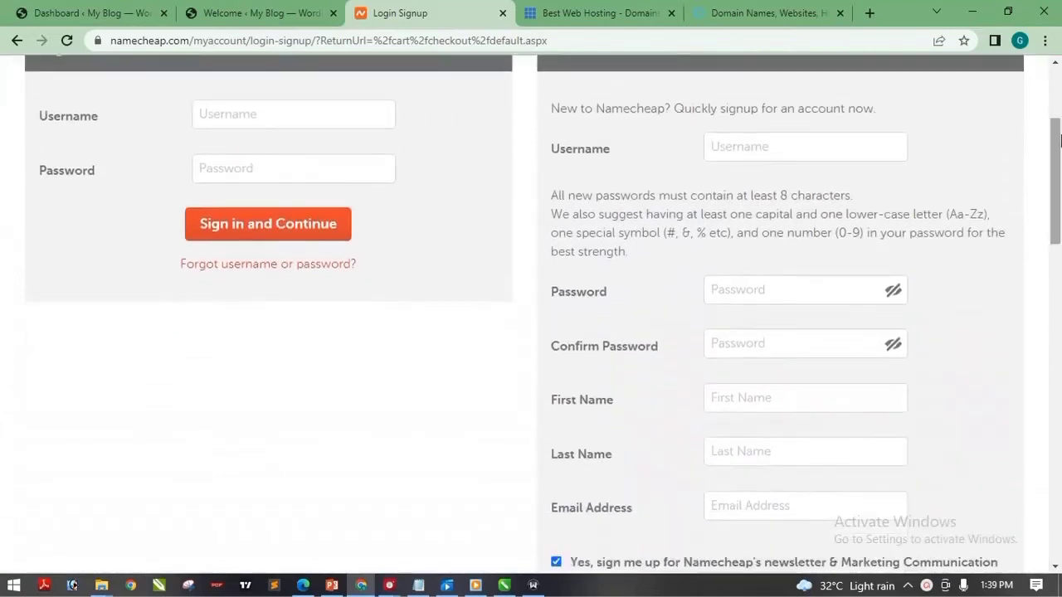
pyautogui.click(812, 149)
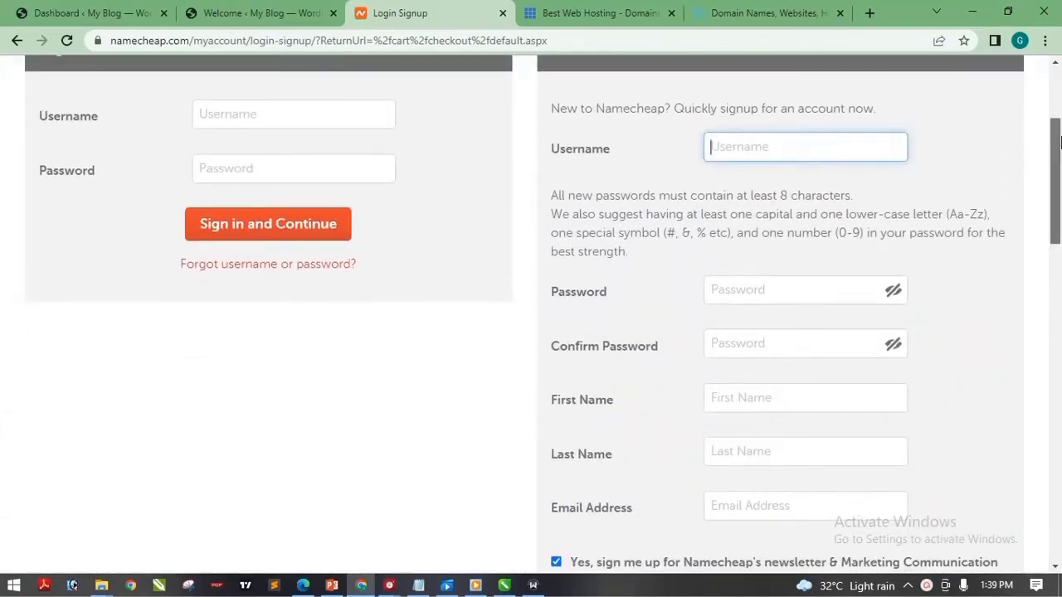
pyautogui.scroll(-1, 953, 161)
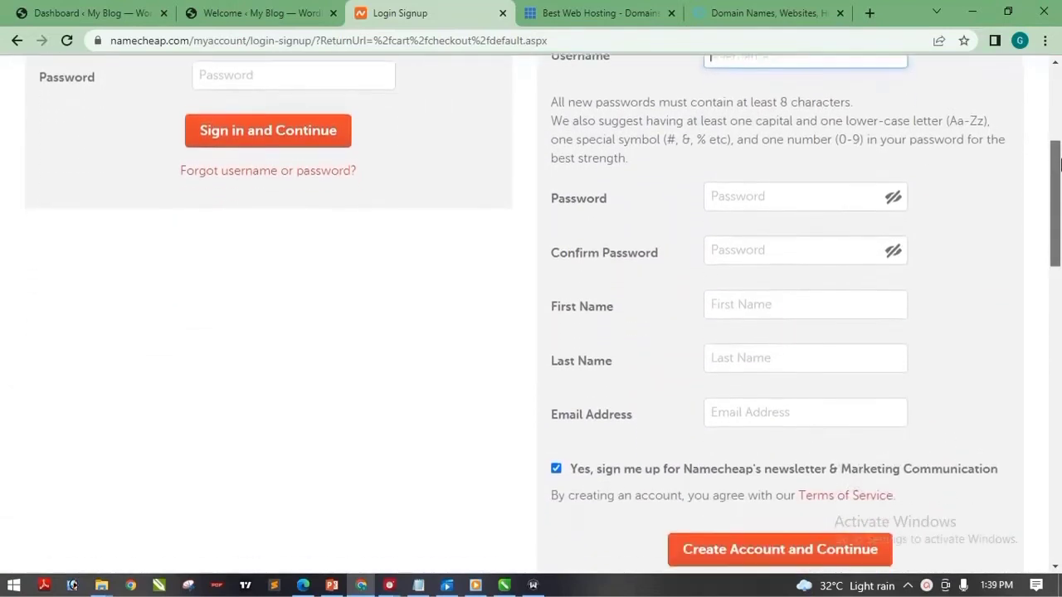
# Go through the password, confirmation, name and email fields of the sign-up form, down to the account creation option
pyautogui.click(826, 194)
pyautogui.click(748, 269)
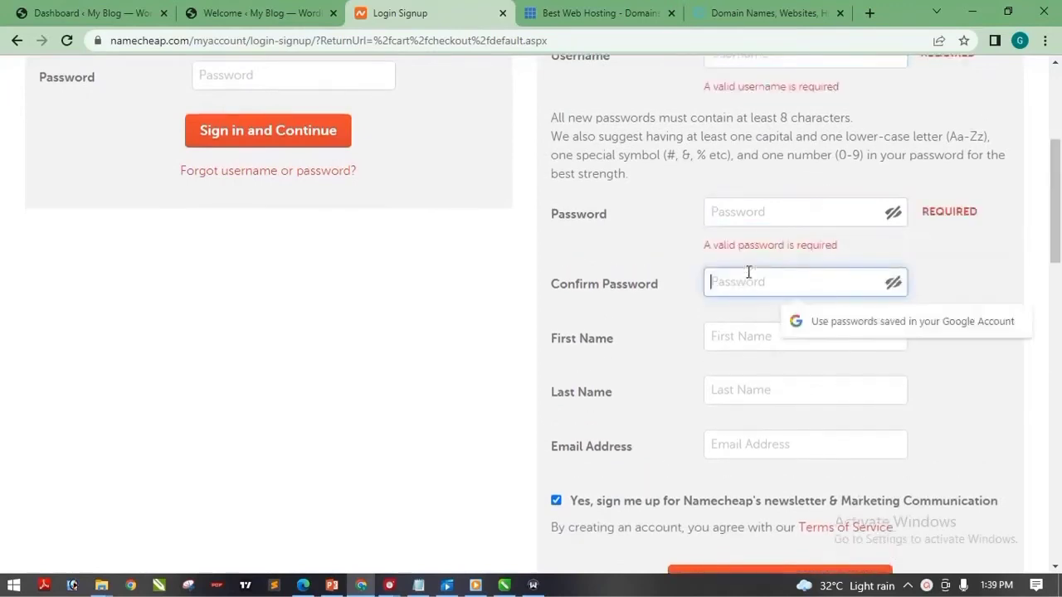
pyautogui.click(747, 336)
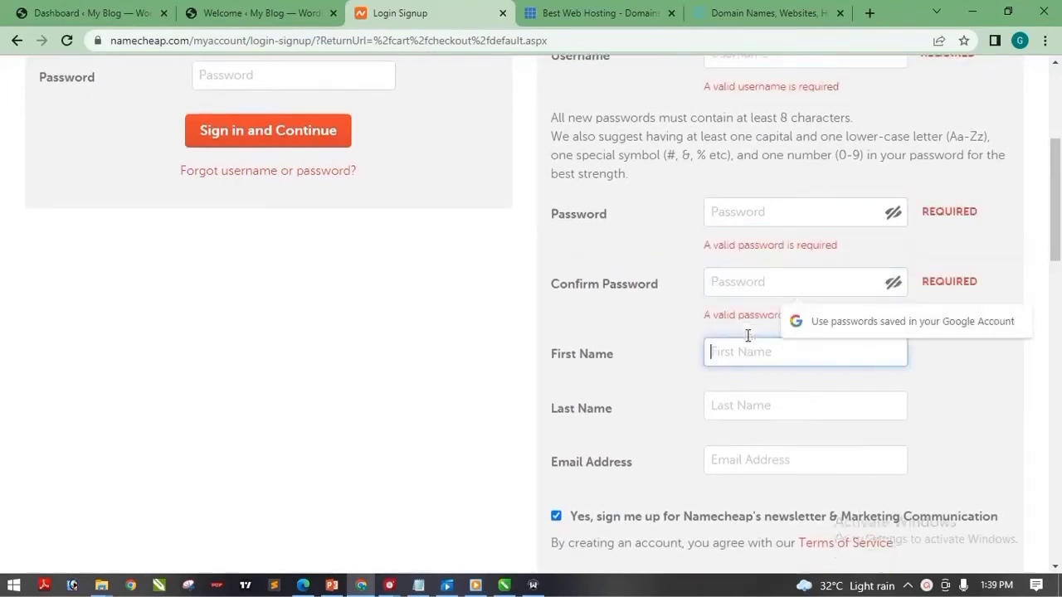
pyautogui.click(759, 407)
pyautogui.click(753, 473)
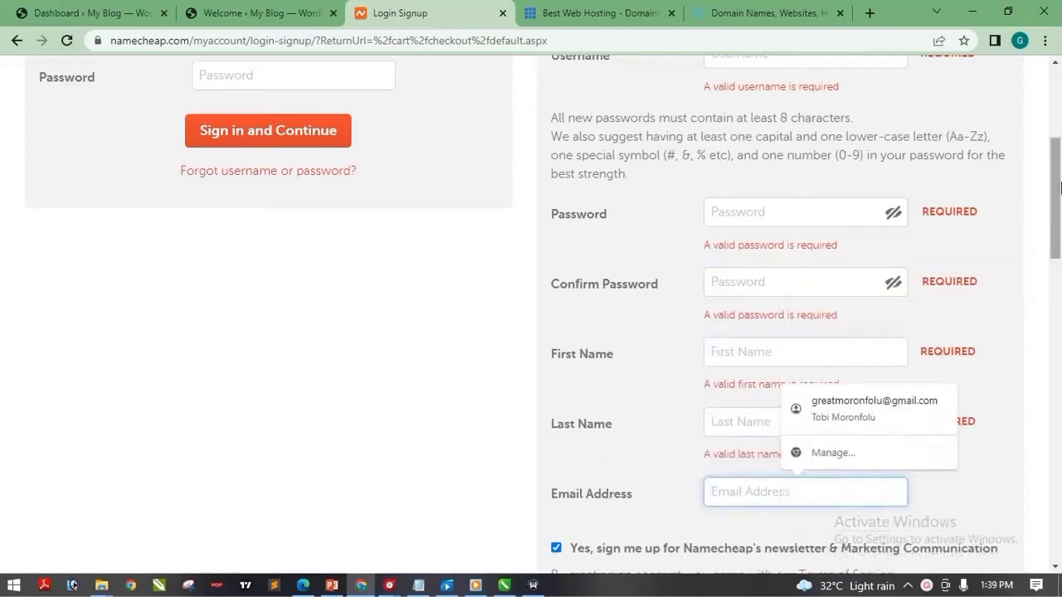
pyautogui.moveTo(1055, 188); pyautogui.dragTo(1042, 230)
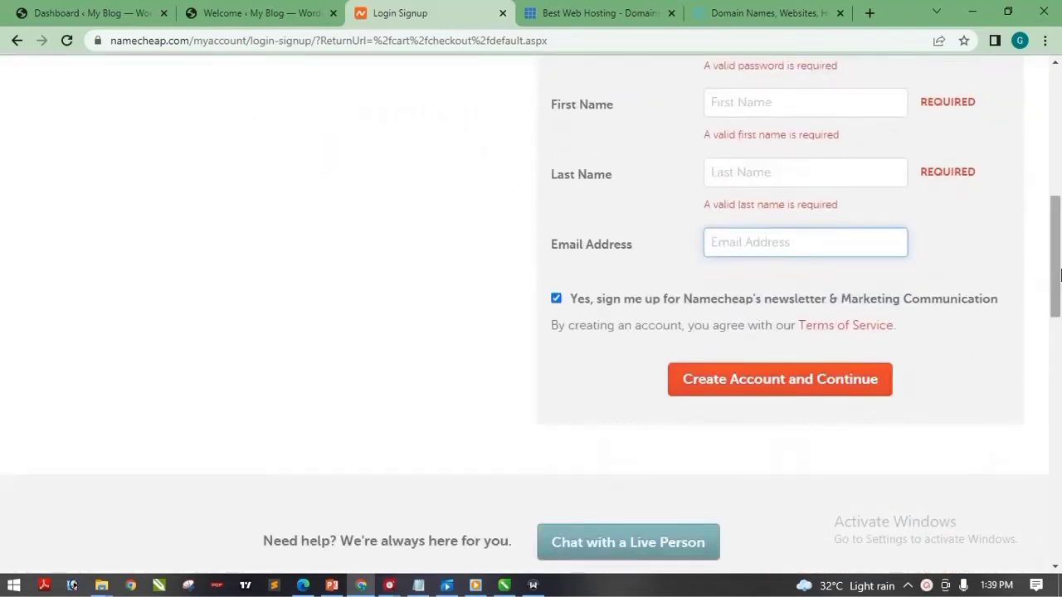
pyautogui.moveTo(1055, 261); pyautogui.dragTo(1059, 151)
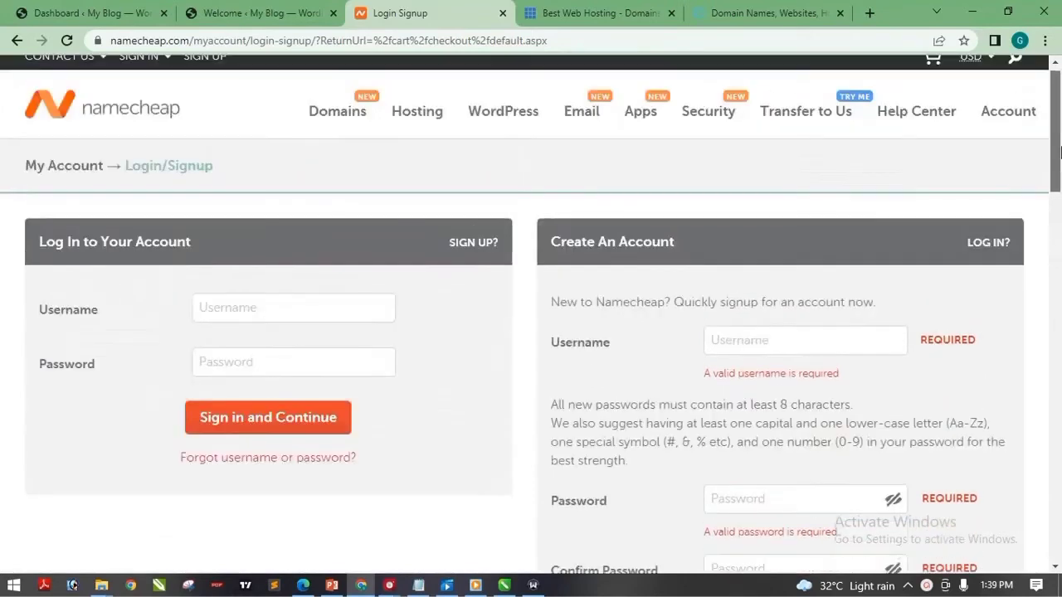
# Compare the login form for existing customers with the sign-up form for new customers
pyautogui.click(262, 297)
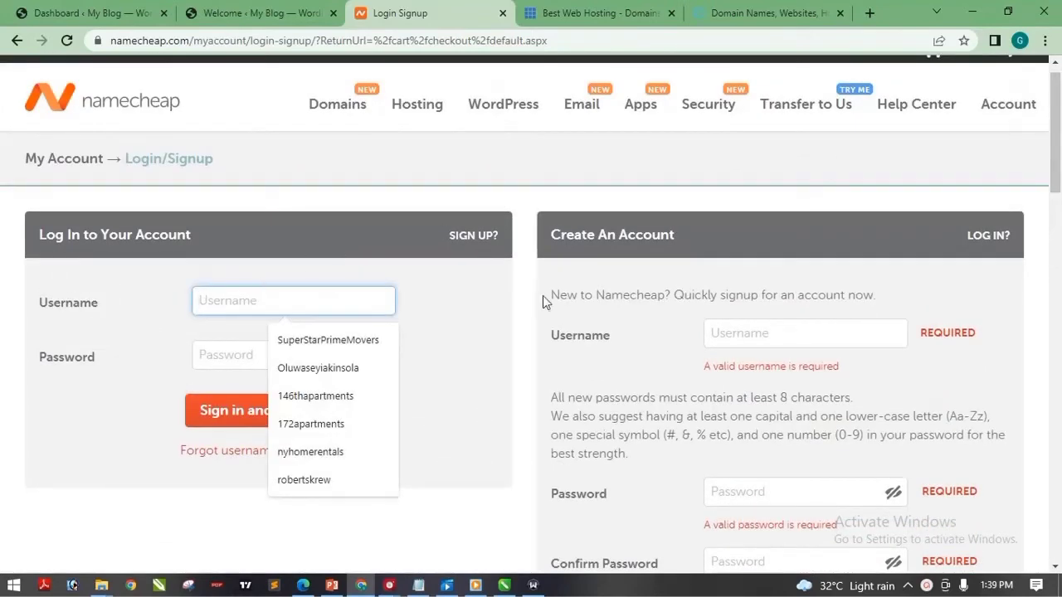
pyautogui.moveTo(1055, 149); pyautogui.dragTo(1036, 274)
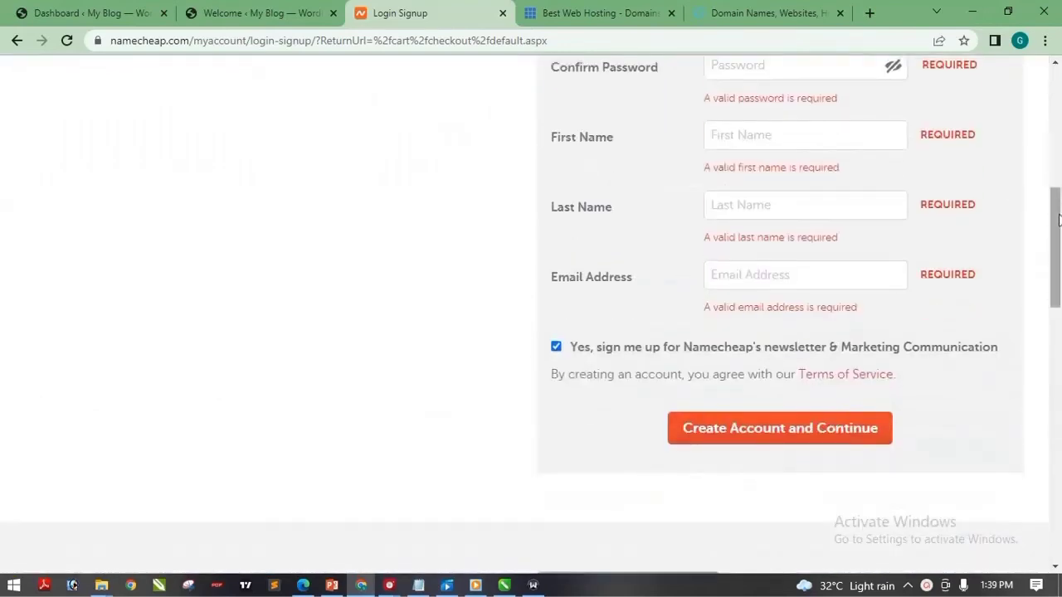
pyautogui.moveTo(1057, 218); pyautogui.dragTo(1058, 94)
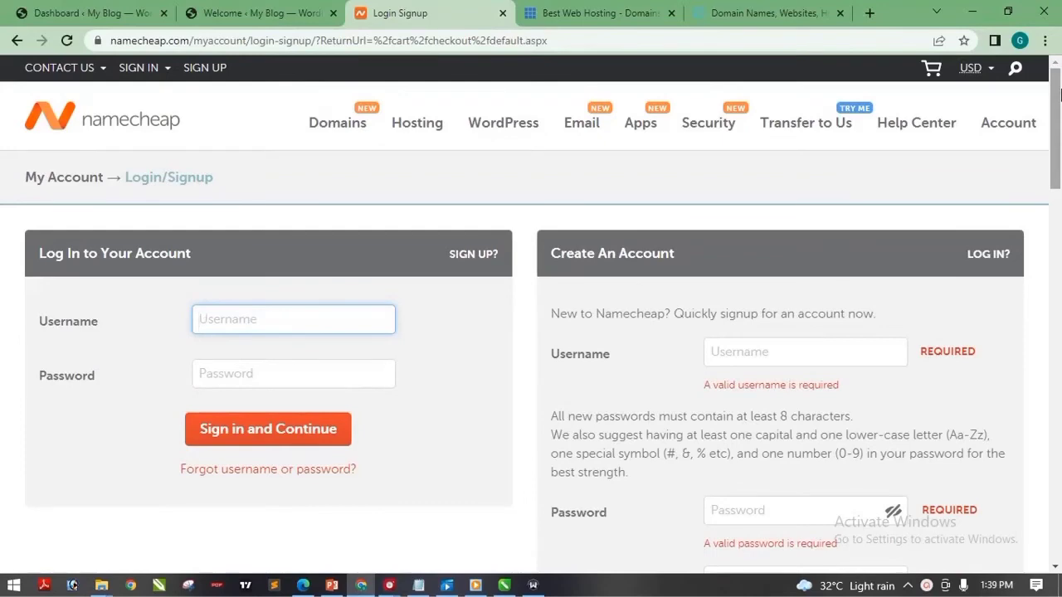
pyautogui.moveTo(1058, 94)
pyautogui.mouseDown()
pyautogui.moveTo(1056, 348)
pyautogui.moveTo(1058, 94)
pyautogui.mouseUp()
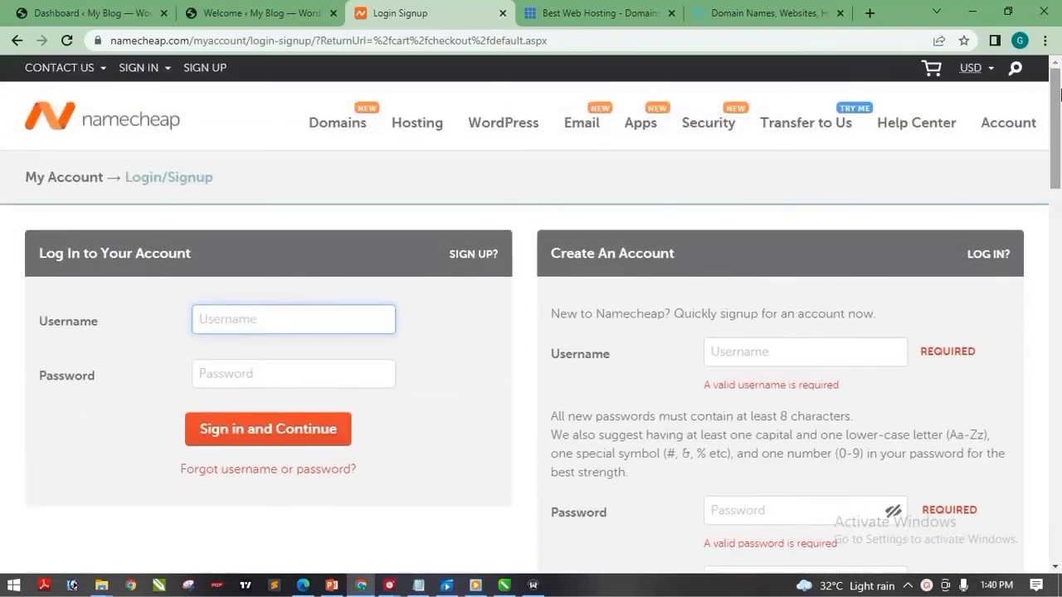
pyautogui.moveTo(1059, 95); pyautogui.dragTo(1059, 98)
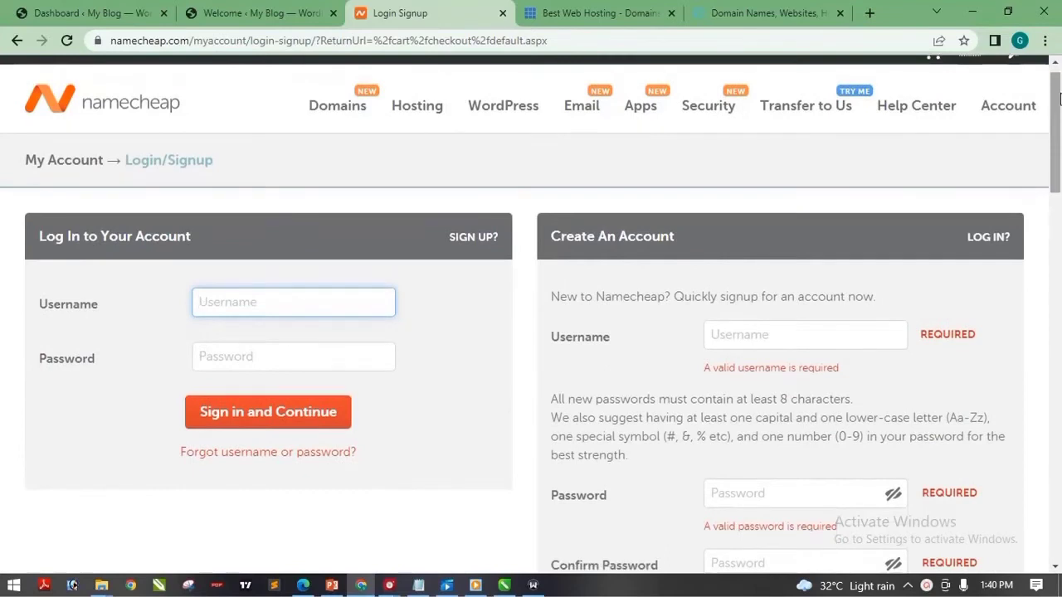
pyautogui.scroll(1, 1060, 99)
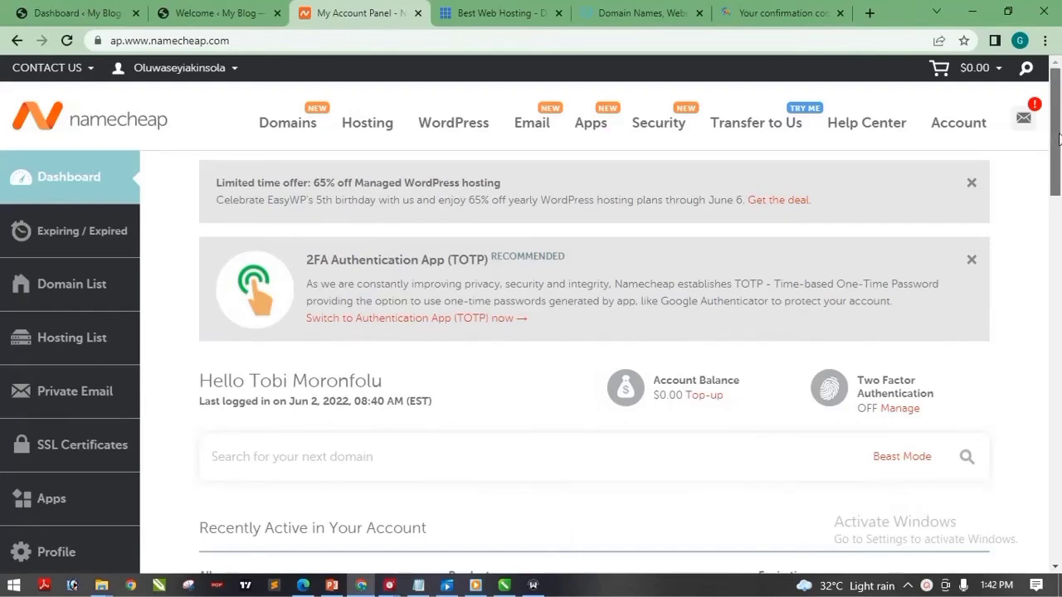
# Review the account dashboard and the recently active domains with their products and expiration dates
pyautogui.moveTo(1057, 138); pyautogui.dragTo(1058, 253)
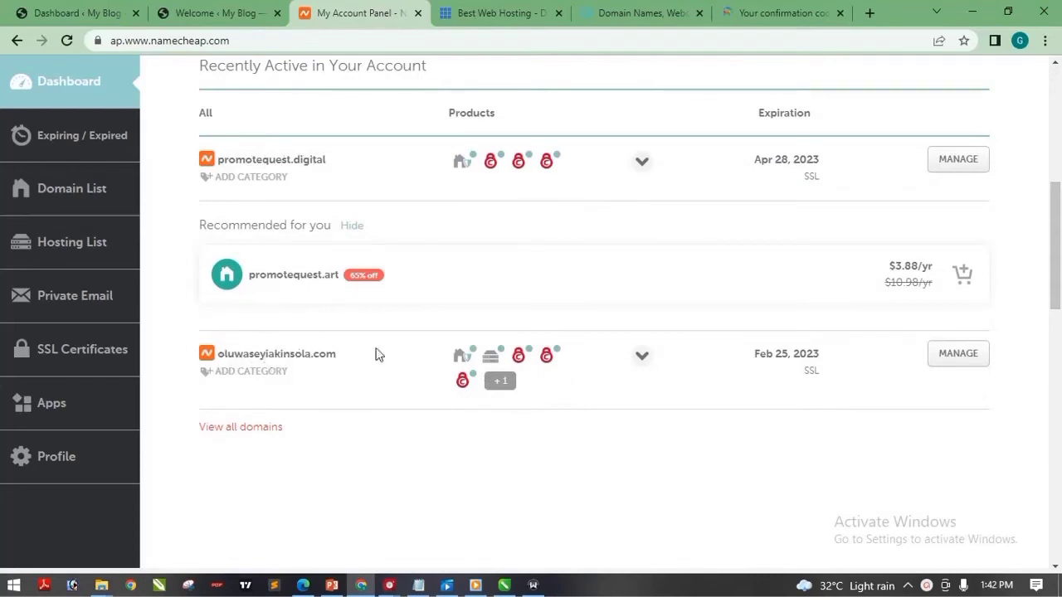
pyautogui.moveTo(1059, 257); pyautogui.dragTo(1057, 160)
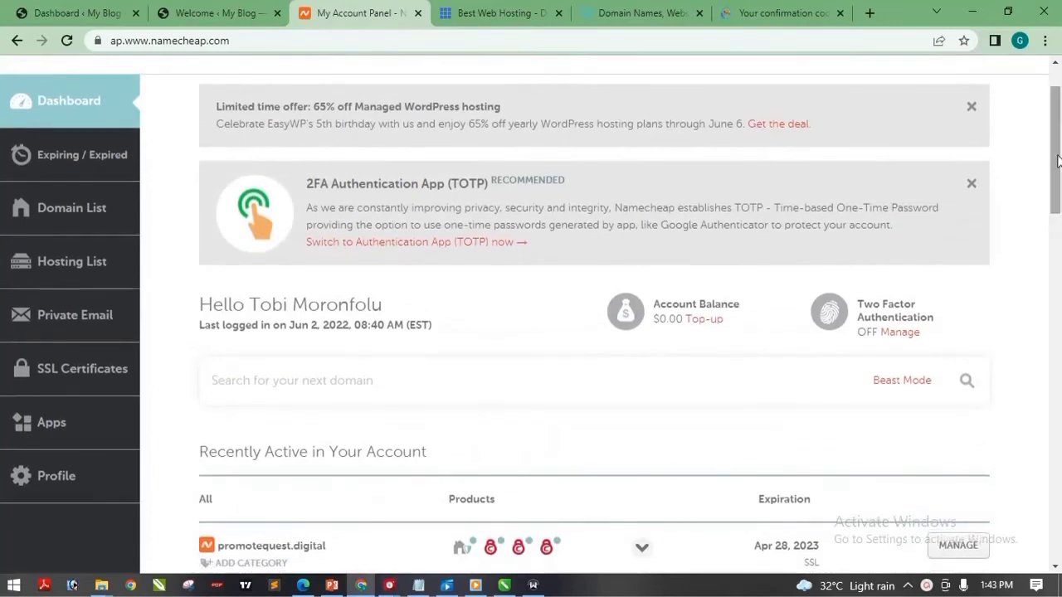
pyautogui.moveTo(1057, 160); pyautogui.dragTo(1059, 248)
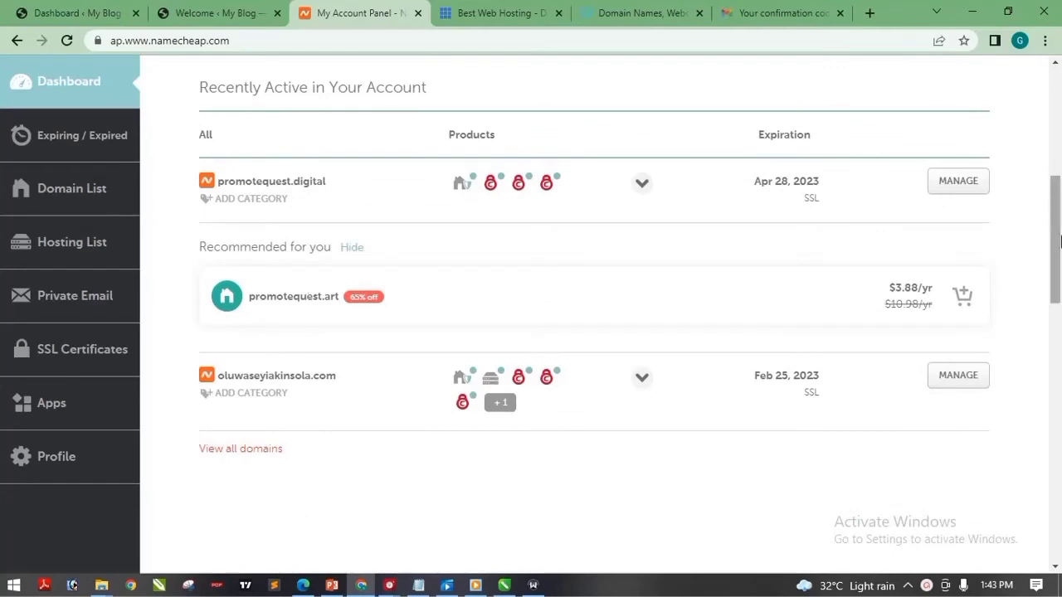
pyautogui.moveTo(1059, 247)
pyautogui.mouseDown()
pyautogui.moveTo(1059, 212)
pyautogui.moveTo(1059, 290)
pyautogui.moveTo(1059, 228)
pyautogui.moveTo(1059, 239)
pyautogui.mouseUp()
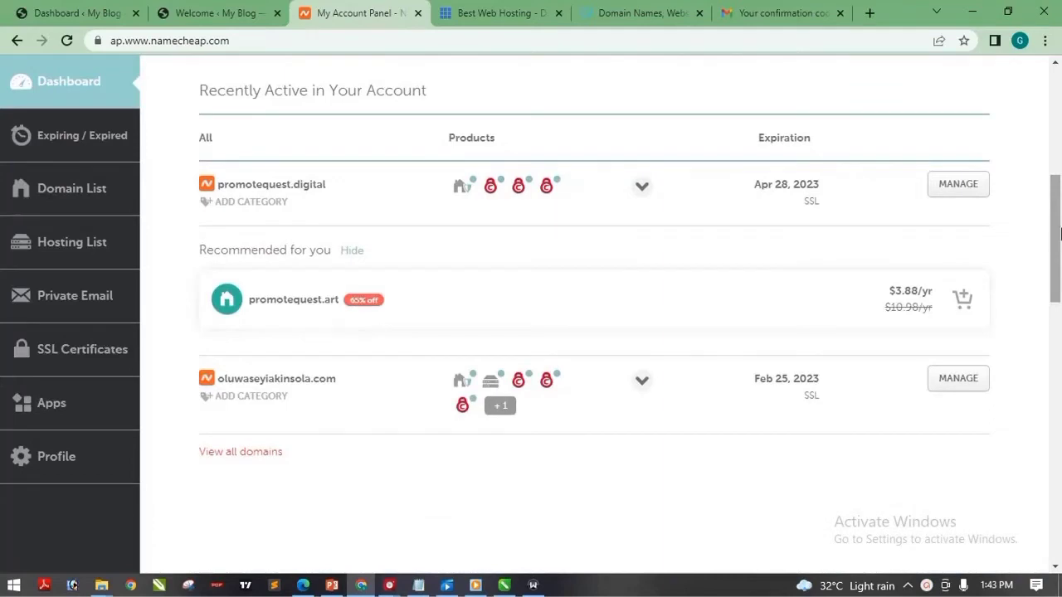
pyautogui.moveTo(1059, 235); pyautogui.dragTo(1059, 259)
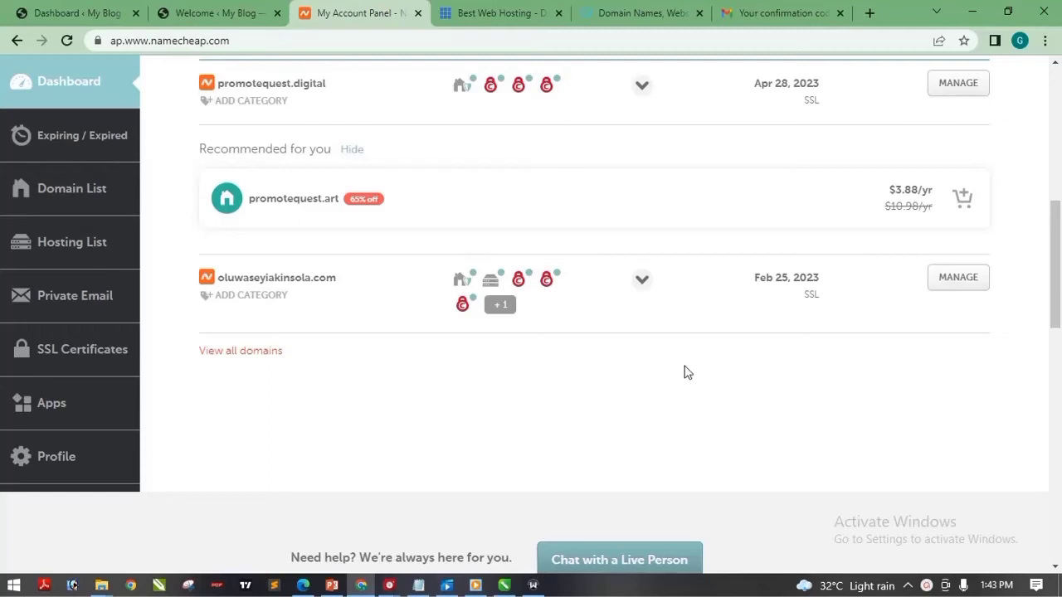
pyautogui.moveTo(1057, 307); pyautogui.dragTo(1056, 296)
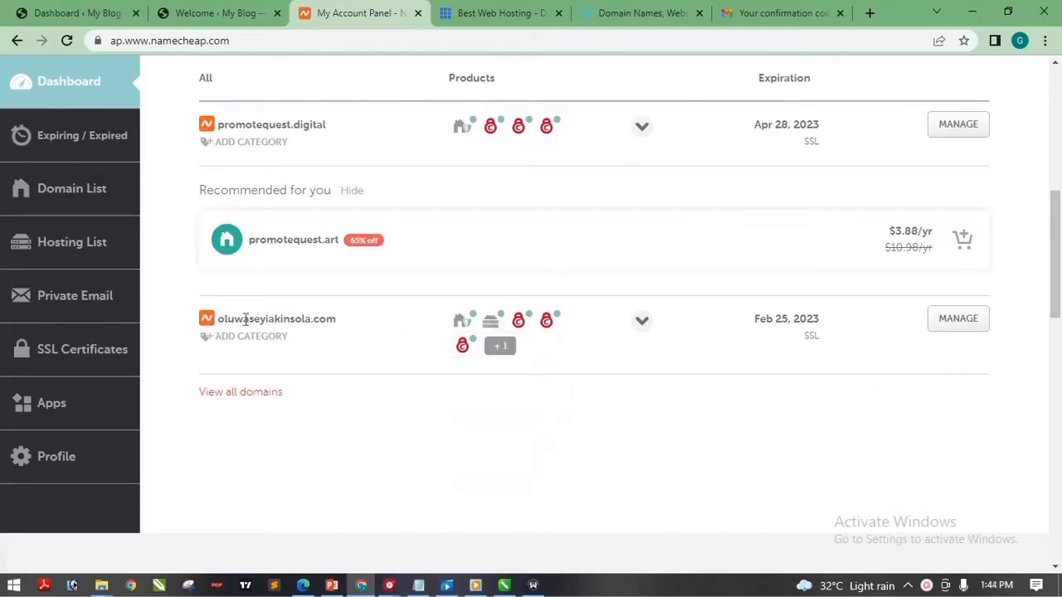
# Open cPanel for the Stellar hosting plan attached to the second domain in the recently active list
pyautogui.moveTo(338, 319); pyautogui.dragTo(283, 319)
pyautogui.click(383, 396)
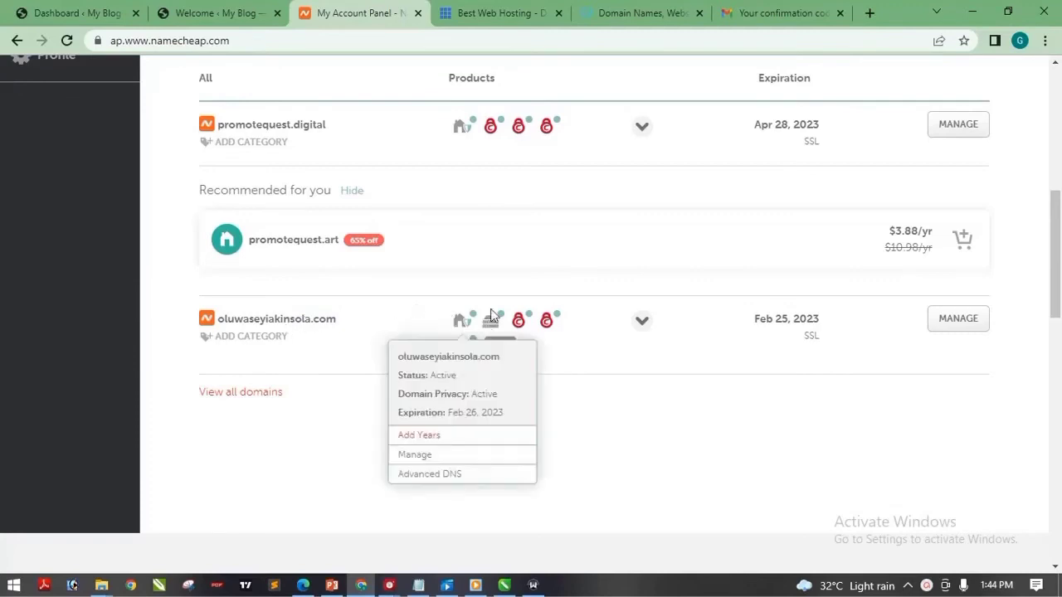
pyautogui.moveTo(493, 322)
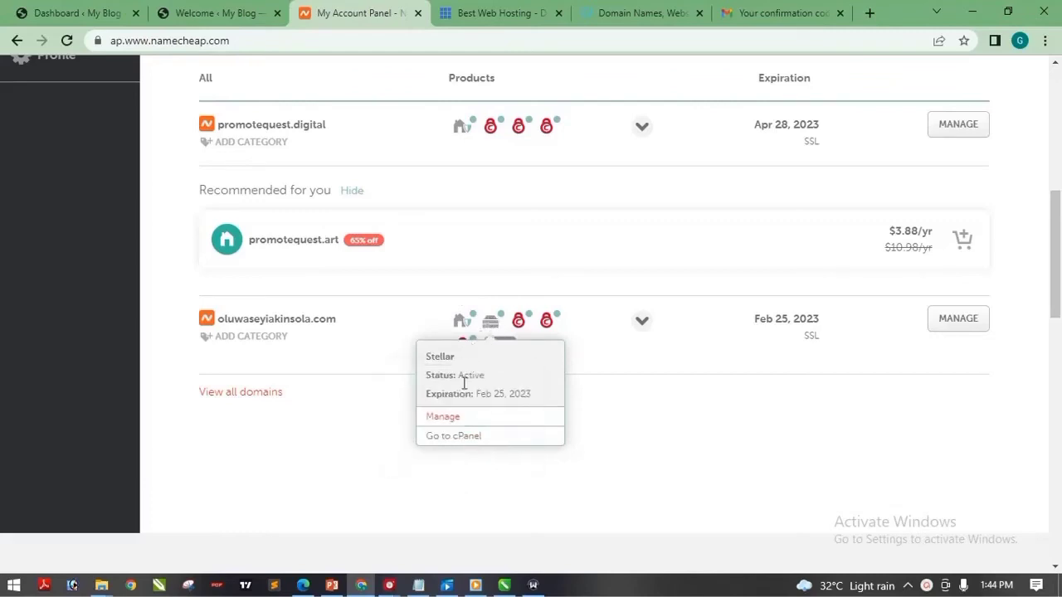
pyautogui.click(466, 438)
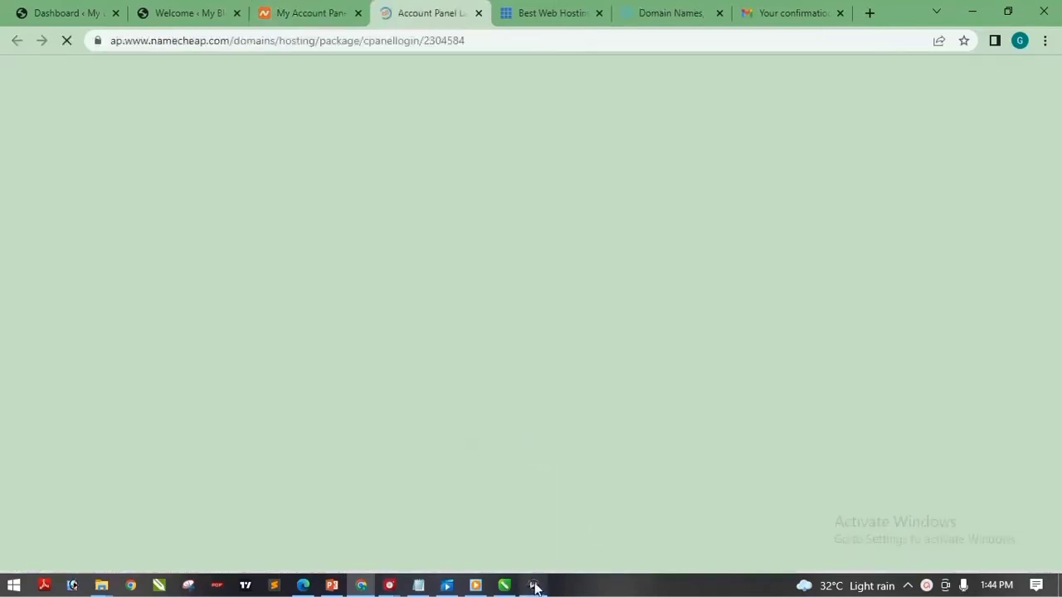
pyautogui.moveTo(534, 588)
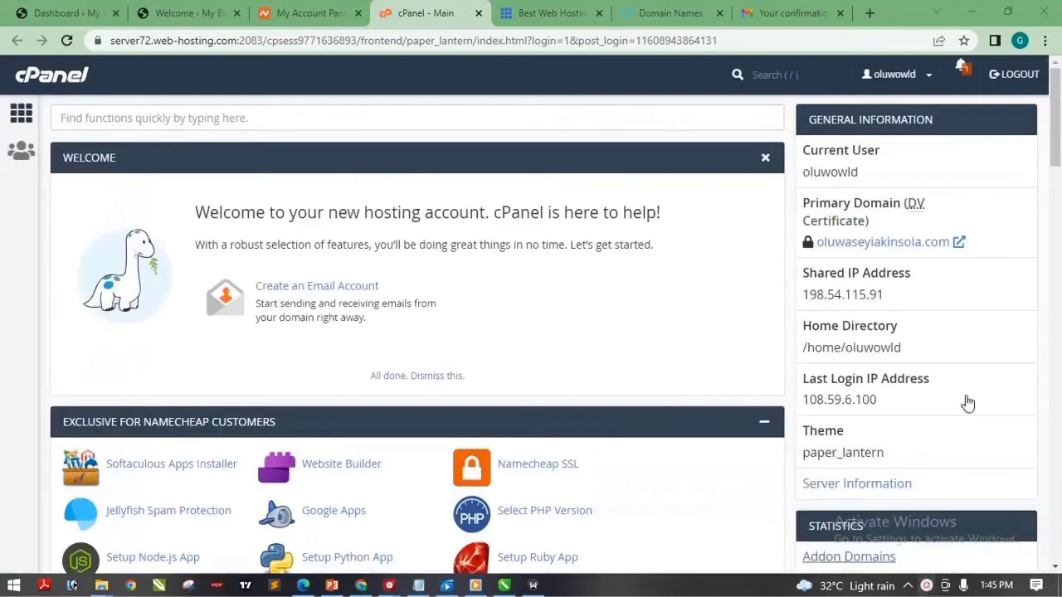
# Examine the cPanel home page sections, from the Namecheap tools and Softaculous scripts through email, databases and domains to preferences
pyautogui.click(1057, 117)
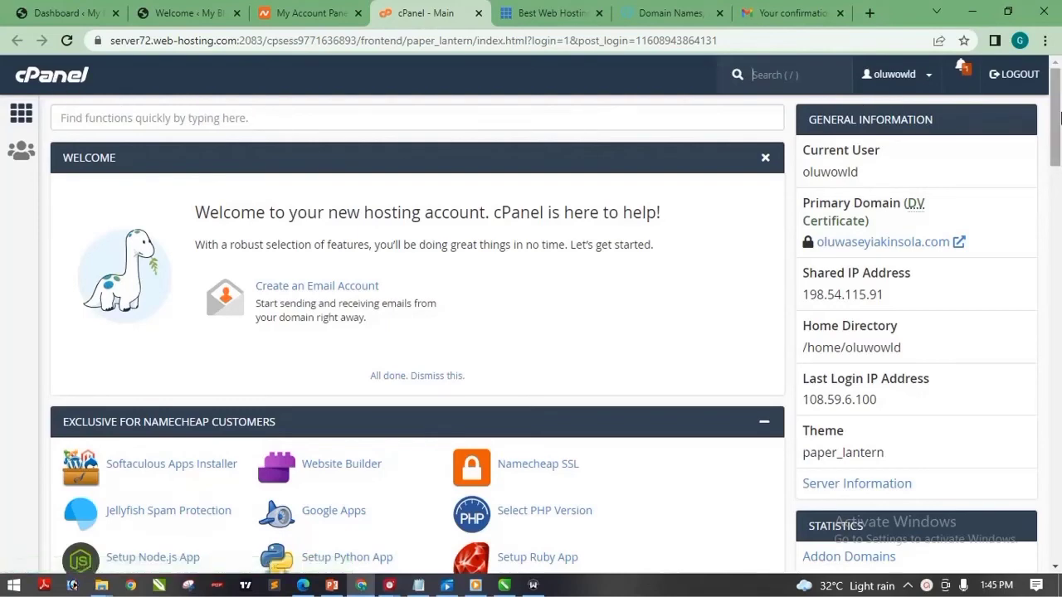
pyautogui.moveTo(1059, 122); pyautogui.dragTo(1059, 192)
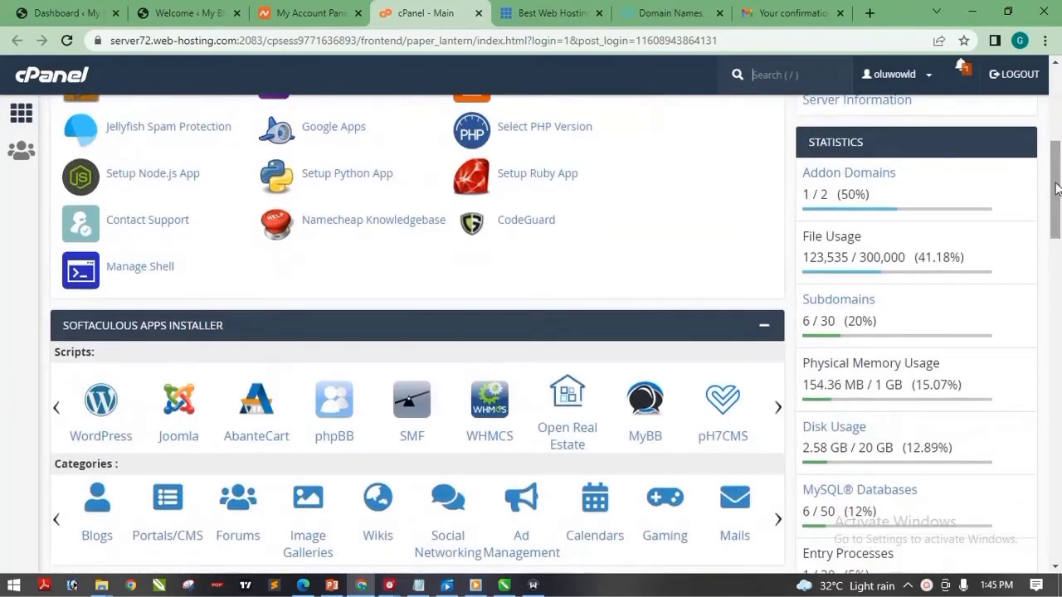
pyautogui.moveTo(1055, 189); pyautogui.dragTo(1058, 280)
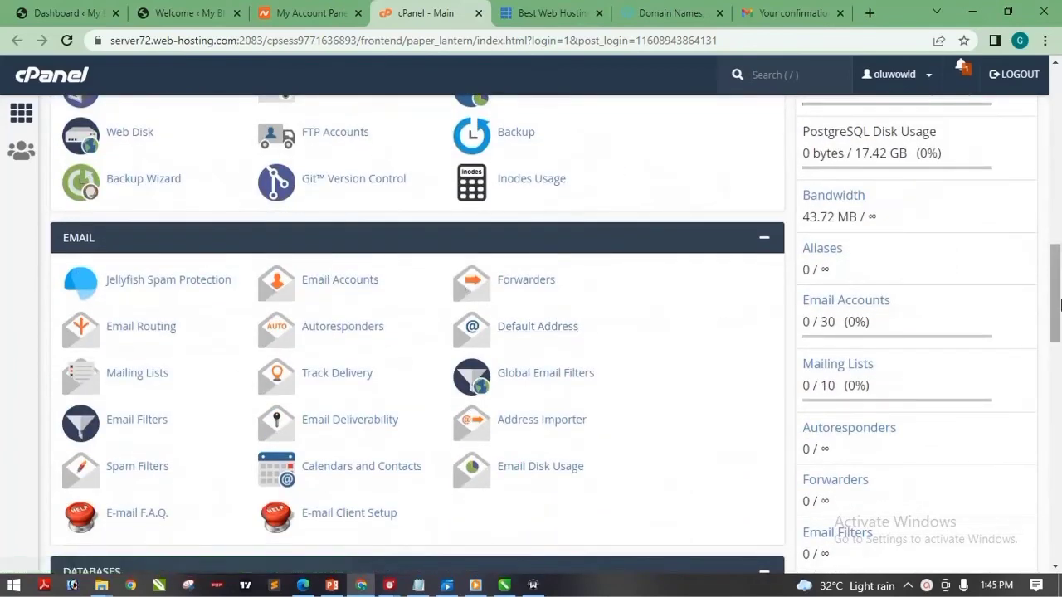
pyautogui.moveTo(1058, 284); pyautogui.dragTo(1057, 364)
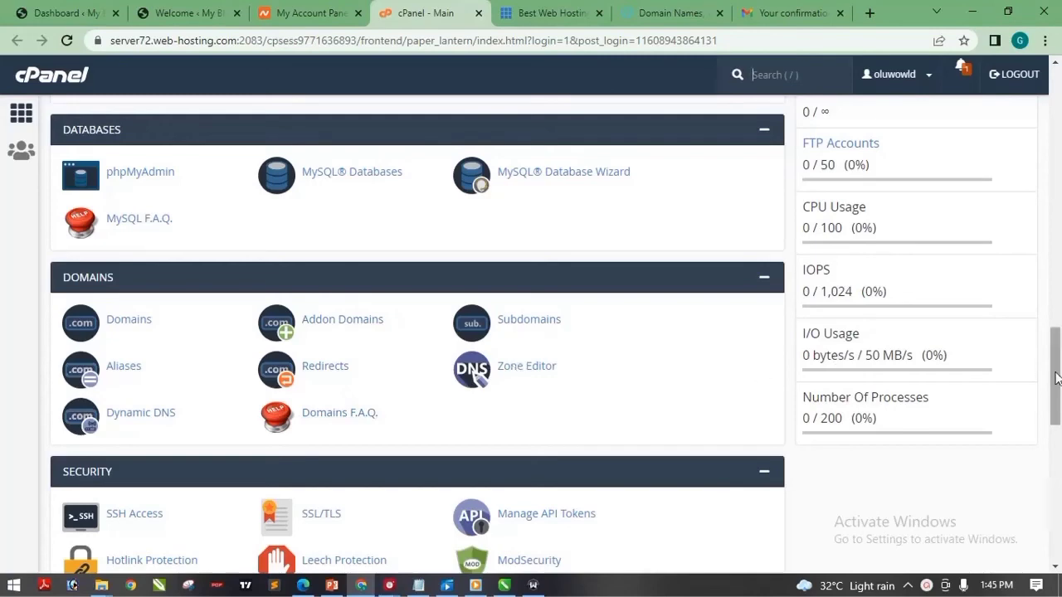
pyautogui.moveTo(1057, 377); pyautogui.dragTo(1060, 206)
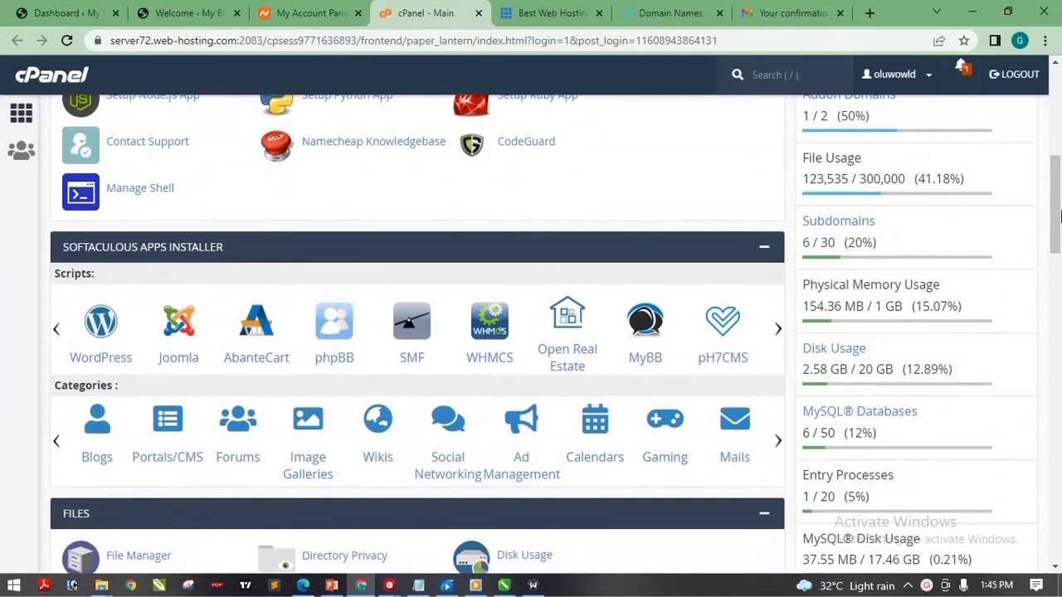
pyautogui.moveTo(1059, 219)
pyautogui.mouseDown()
pyautogui.moveTo(1059, 115)
pyautogui.moveTo(1060, 226)
pyautogui.mouseUp()
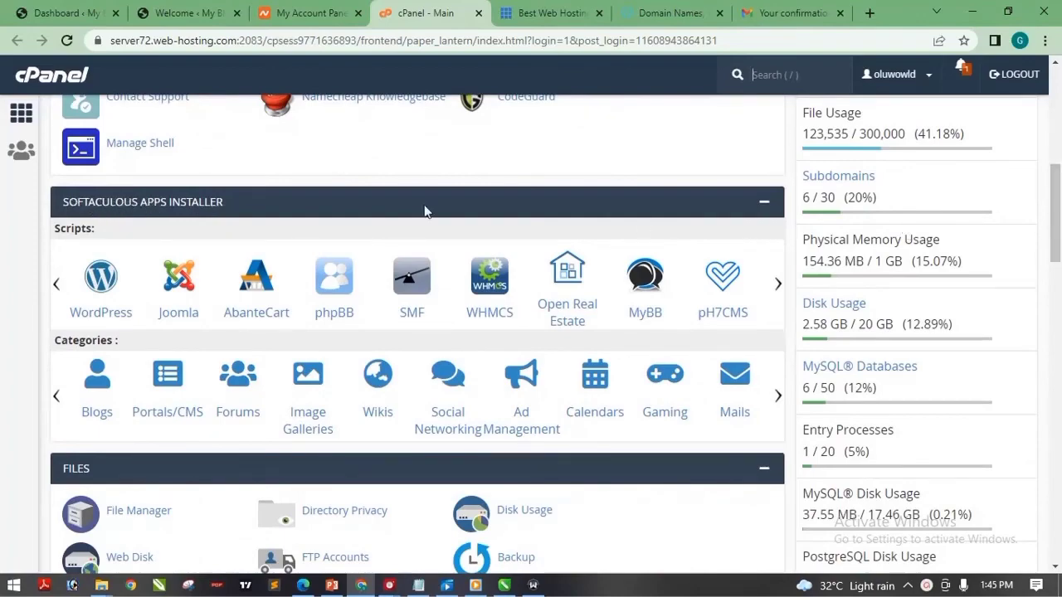
pyautogui.moveTo(1057, 197); pyautogui.dragTo(1057, 506)
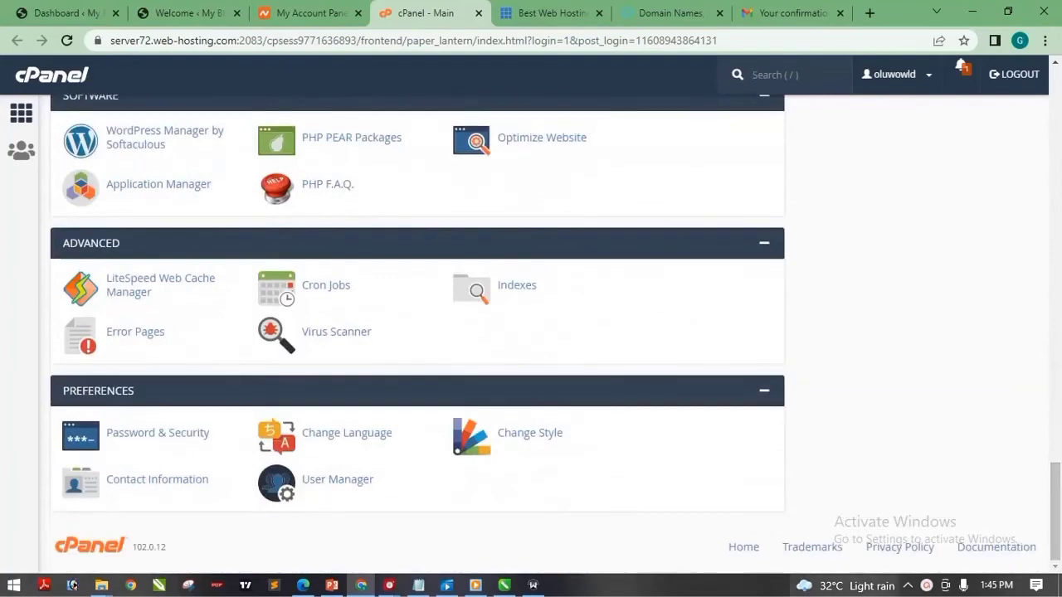
pyautogui.moveTo(1057, 90); pyautogui.dragTo(1057, 197)
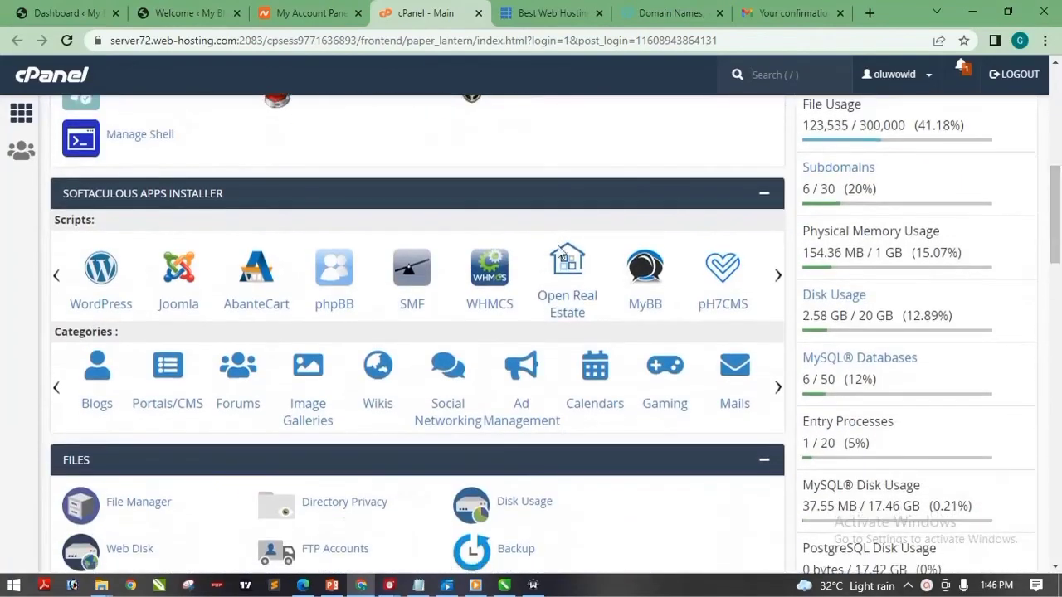
pyautogui.click(1059, 165)
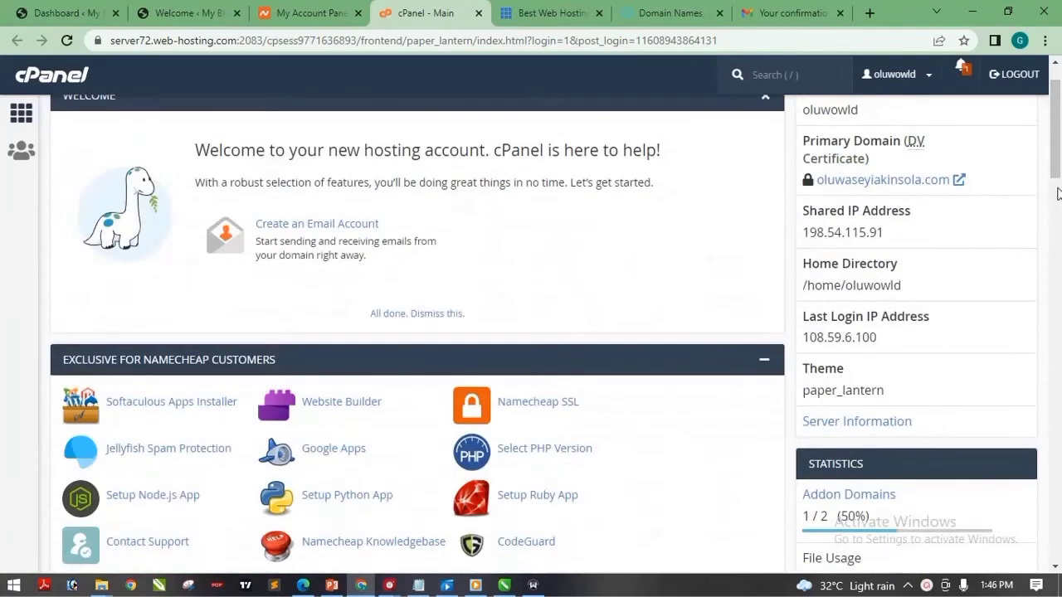
# Open the WordPress script from the Softaculous Apps Installer in a new browser tab and switch to it
pyautogui.moveTo(1059, 146); pyautogui.dragTo(1060, 242)
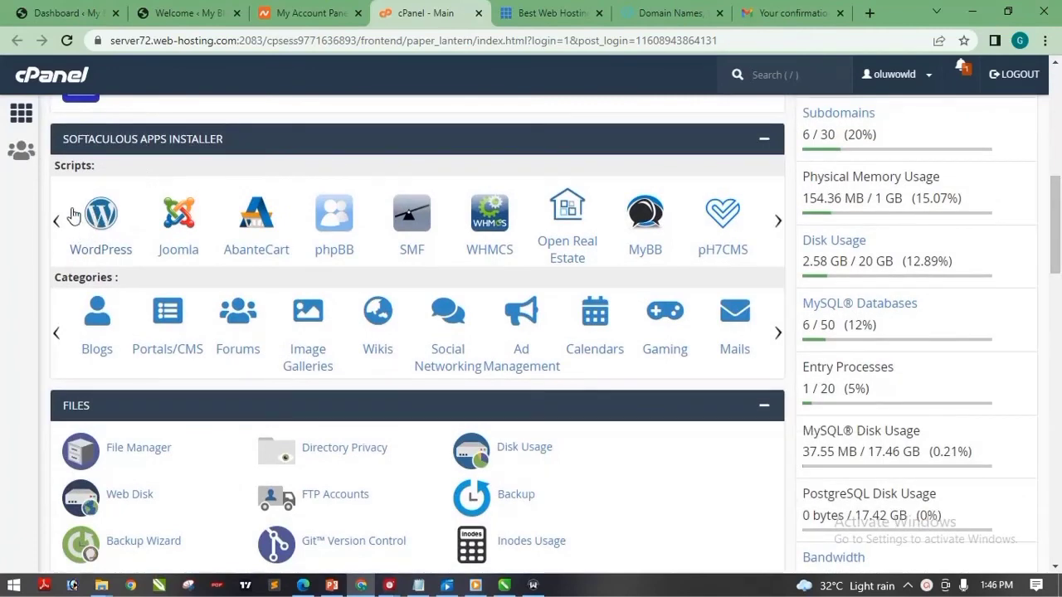
pyautogui.rightClick(113, 222)
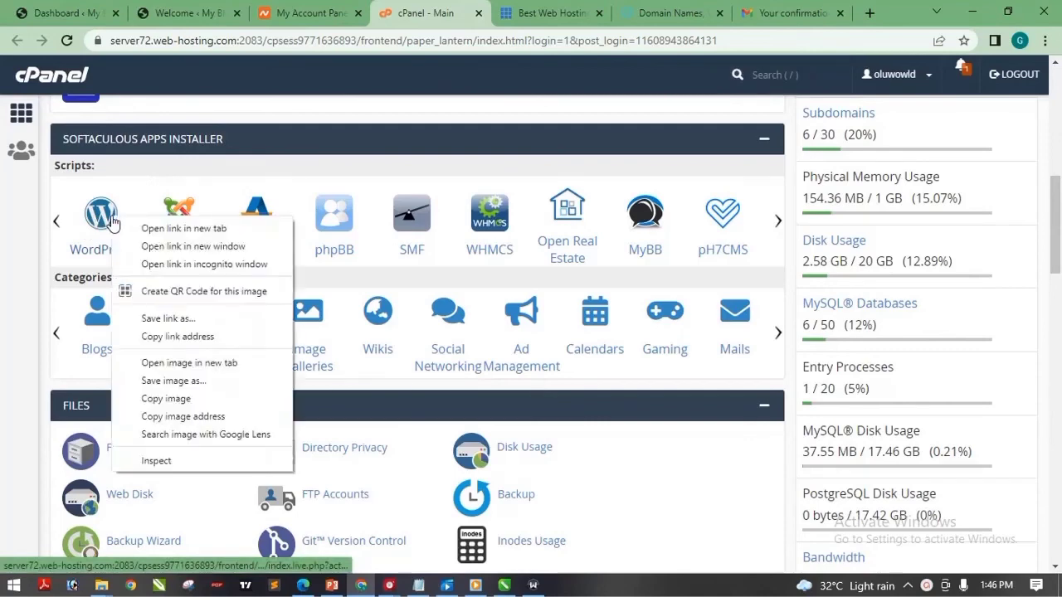
pyautogui.click(166, 228)
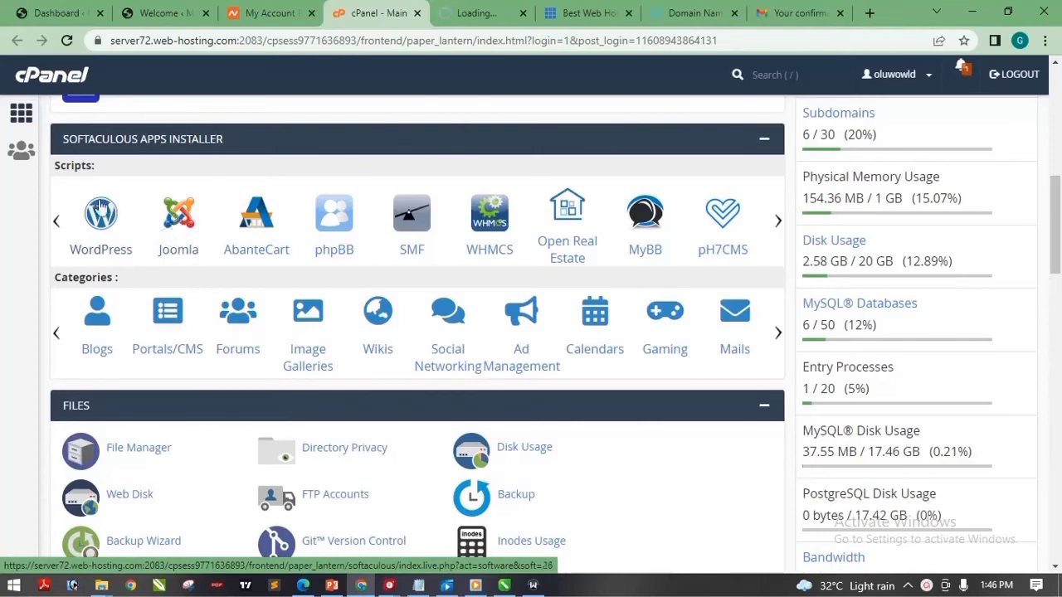
pyautogui.click(464, 12)
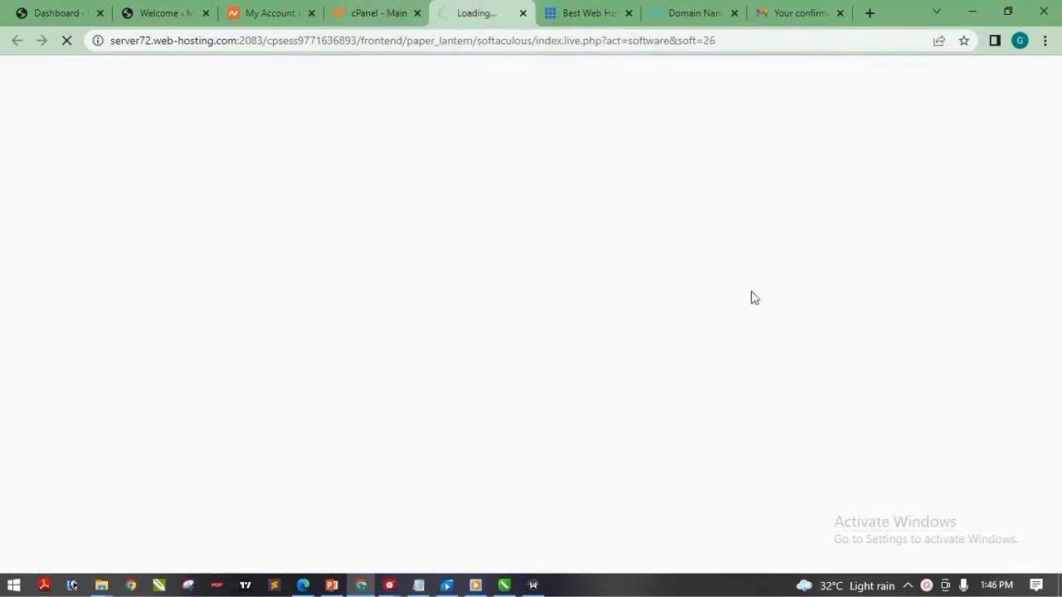
pyautogui.click(926, 585)
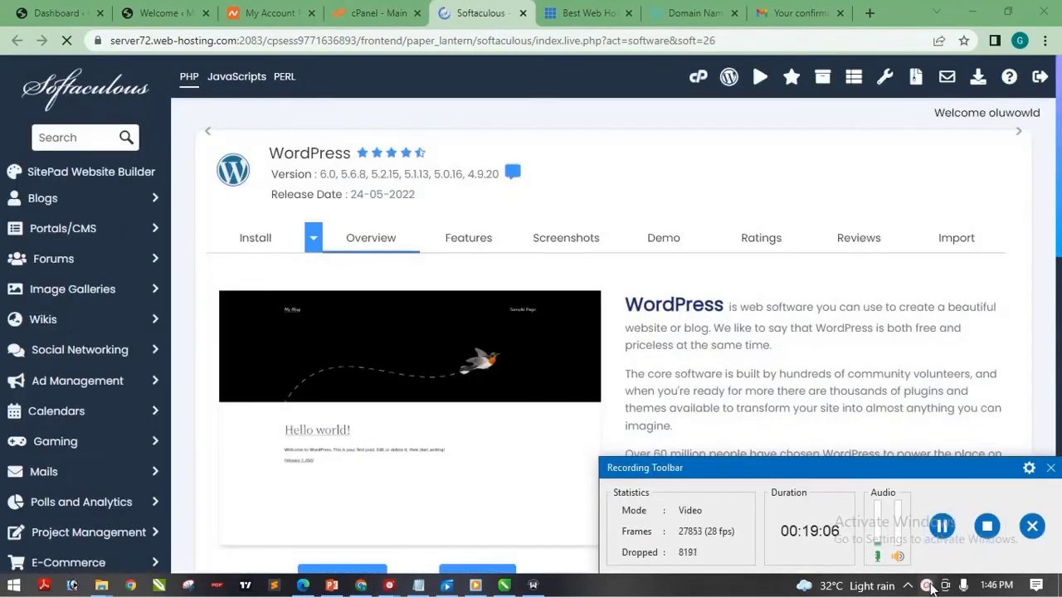
# Open the Quick Install form for the WordPress script in Softaculous
pyautogui.click(927, 584)
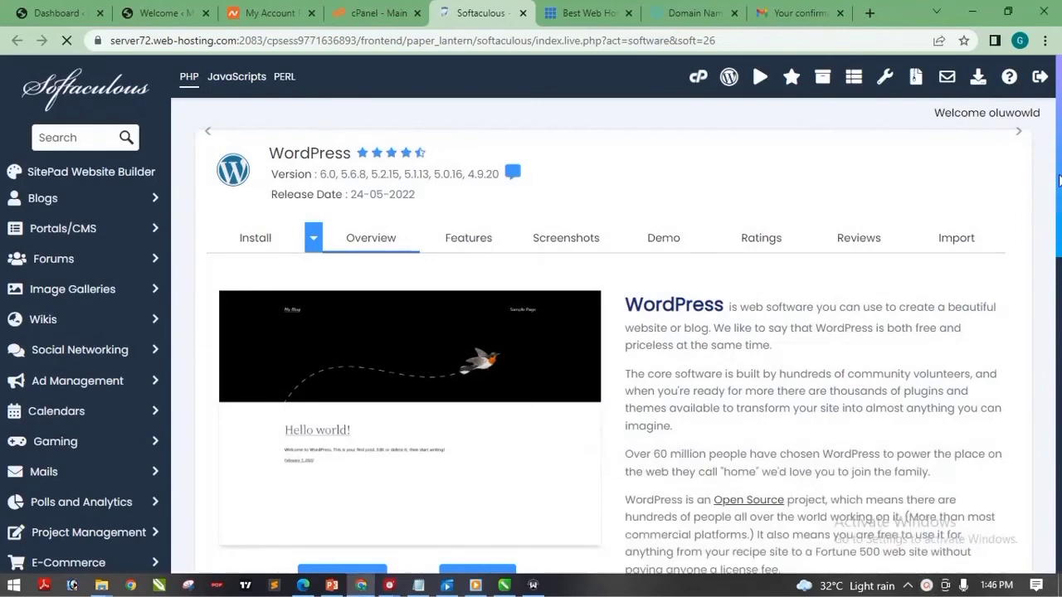
pyautogui.moveTo(1061, 177); pyautogui.dragTo(1055, 433)
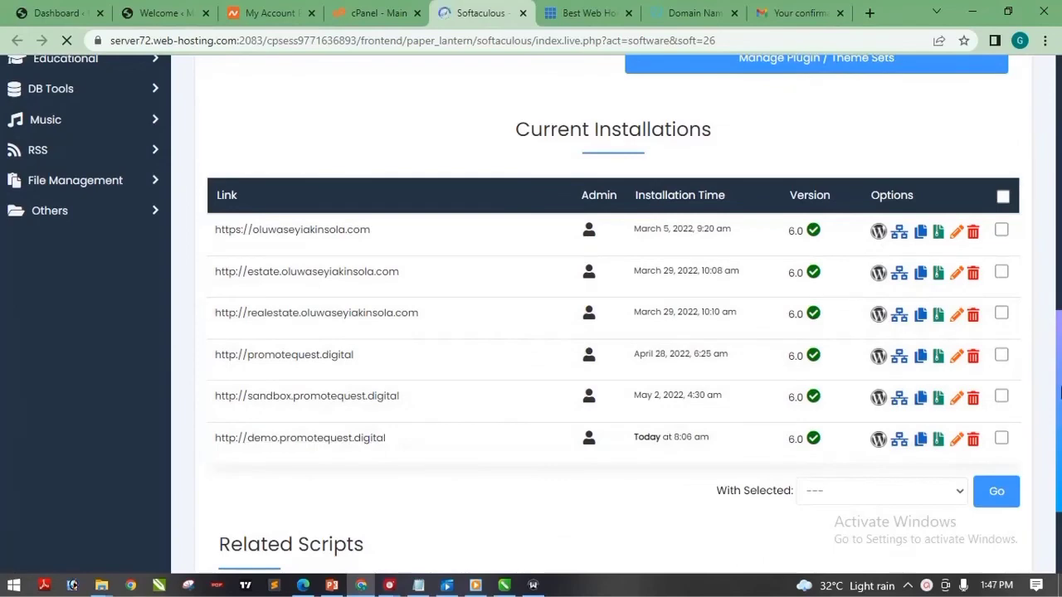
pyautogui.moveTo(1059, 392); pyautogui.dragTo(1060, 151)
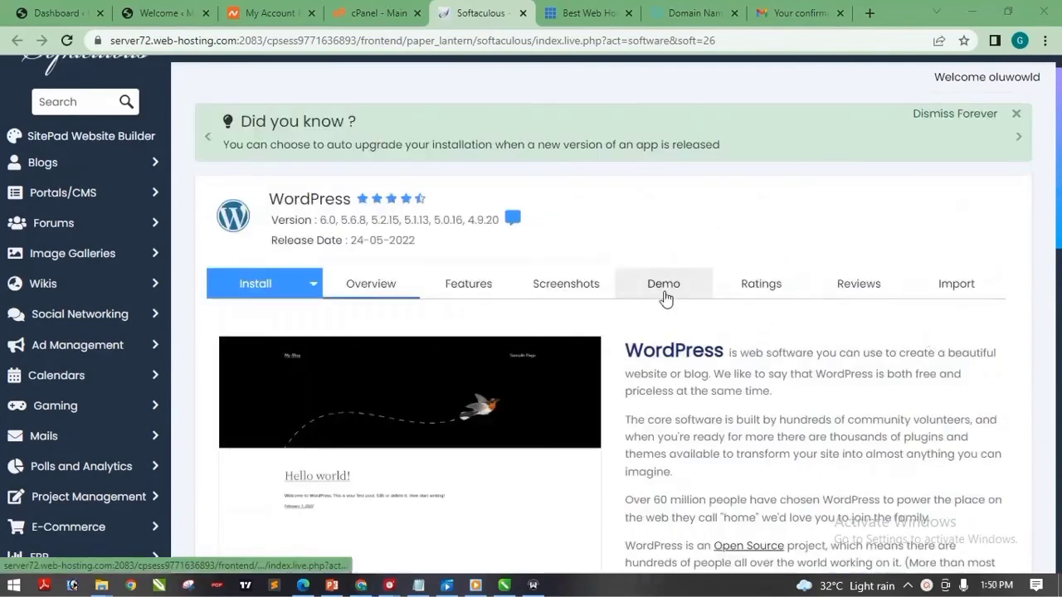
pyautogui.scroll(-1, 996, 230)
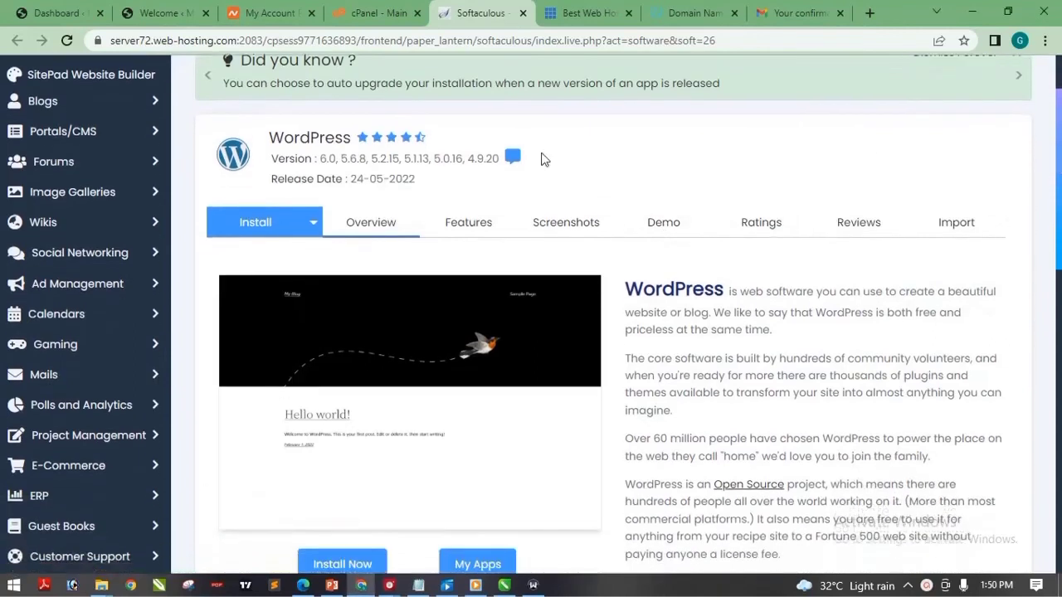
pyautogui.click(313, 226)
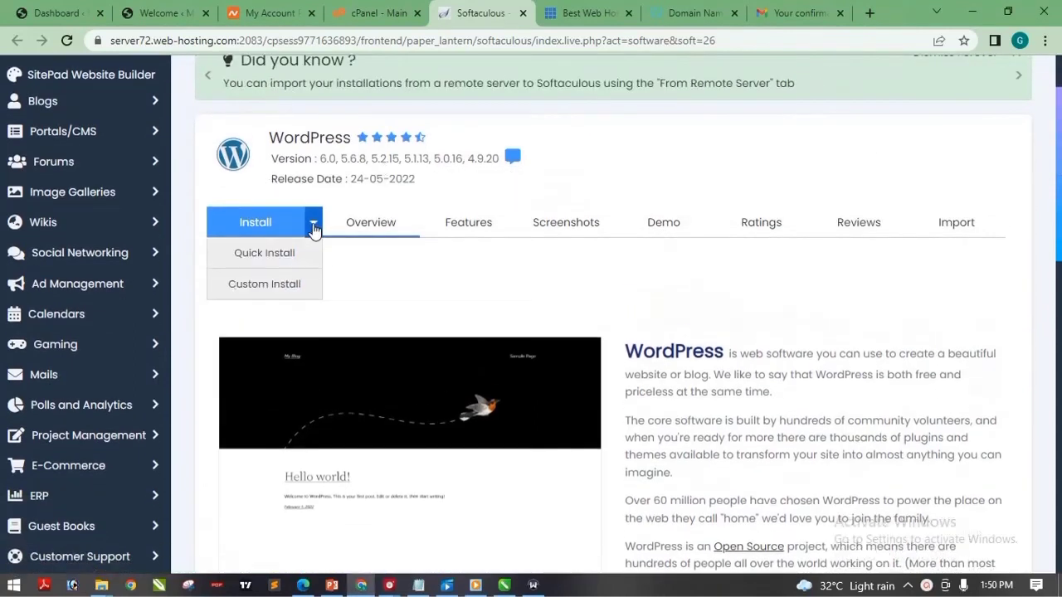
pyautogui.click(264, 256)
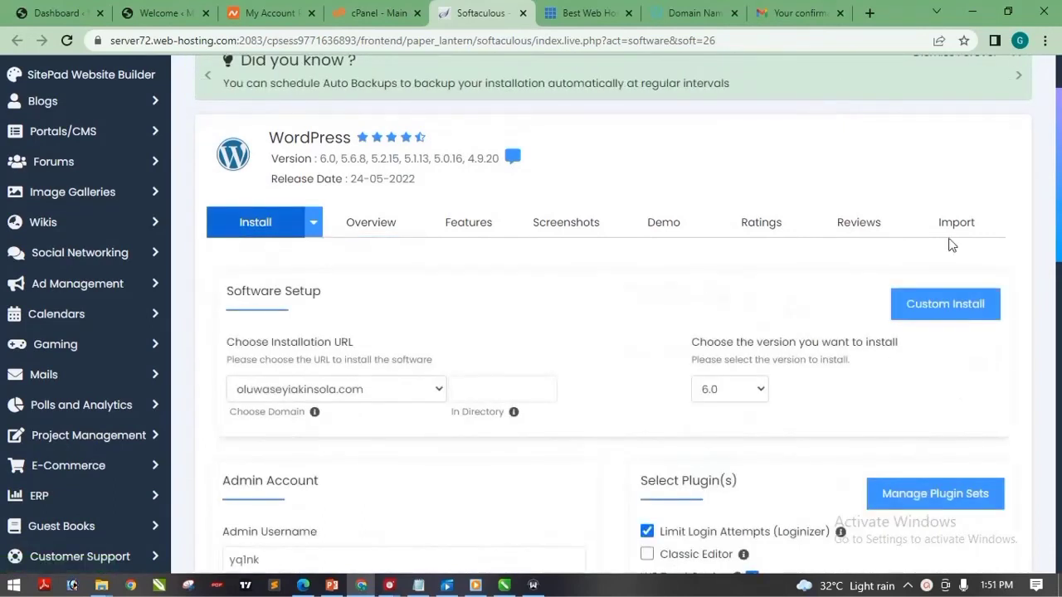
# Choose the estate subdomain as the installation URL in the software setup
pyautogui.scroll(-3, 951, 244)
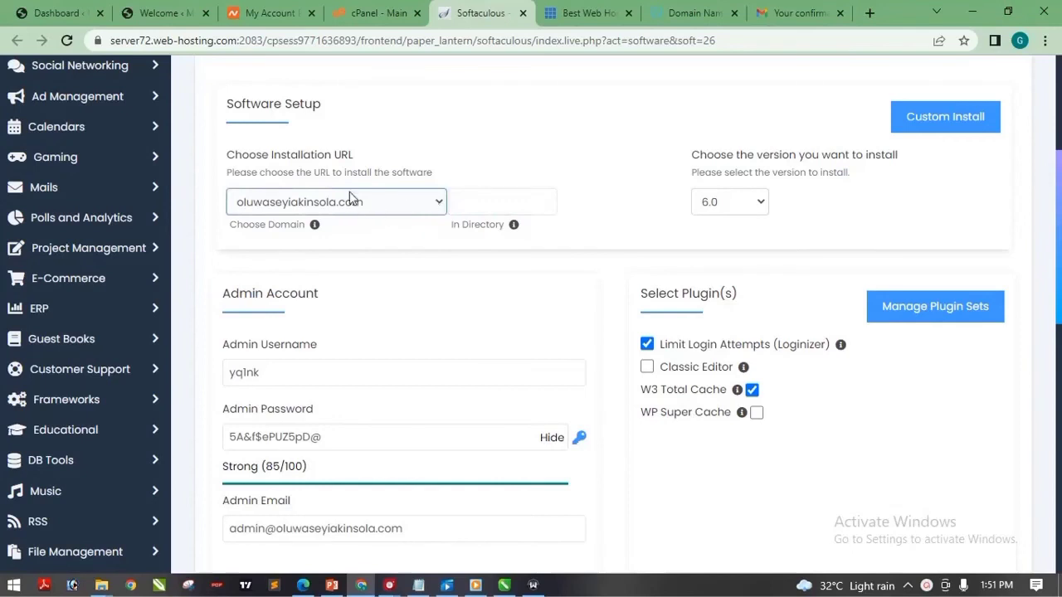
pyautogui.click(435, 209)
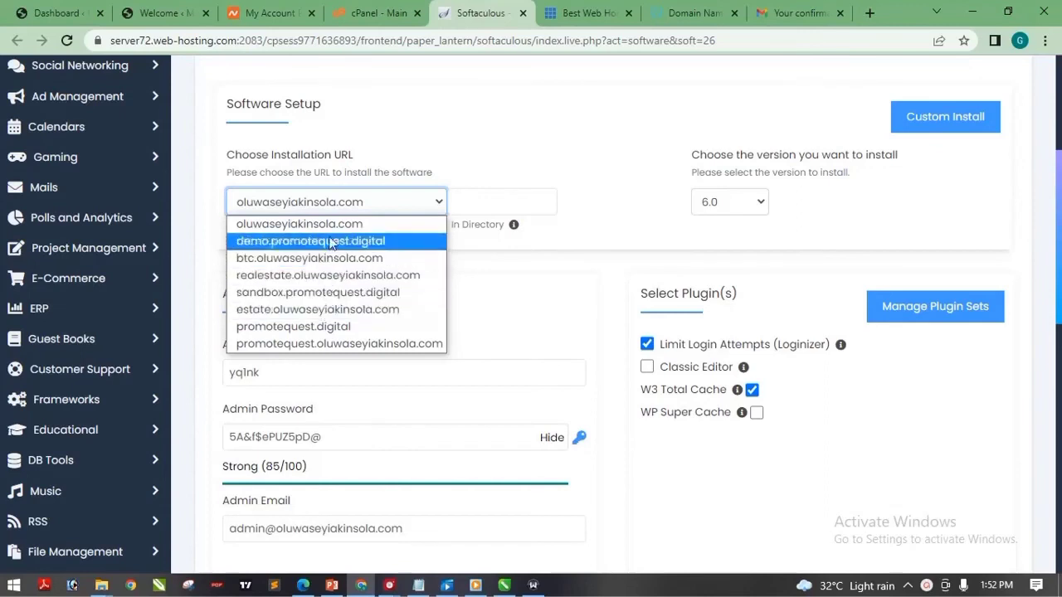
pyautogui.click(329, 311)
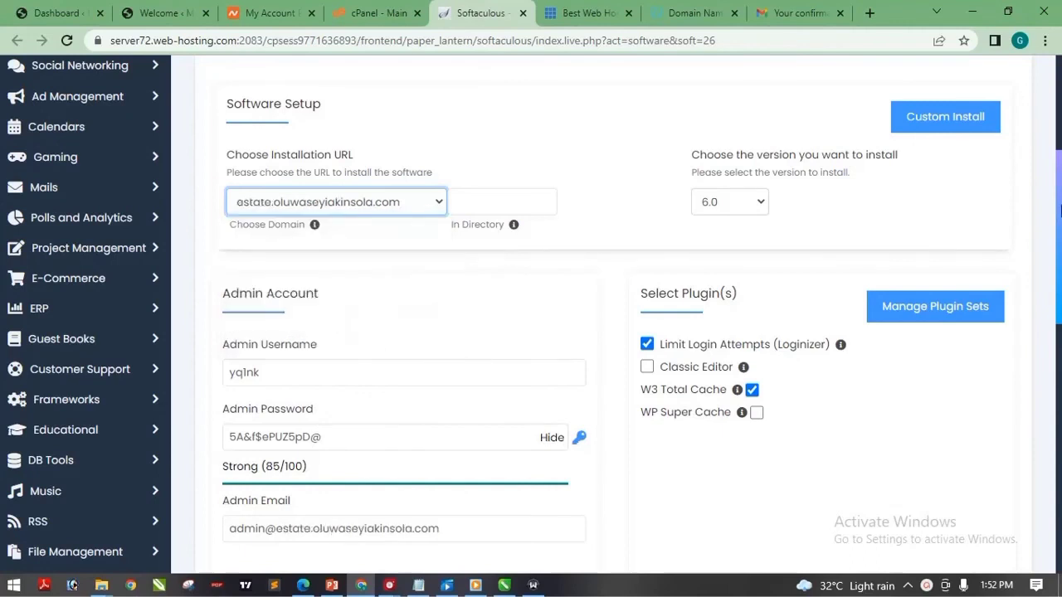
# Set the WordPress admin username to Admin
pyautogui.moveTo(1060, 212); pyautogui.dragTo(1060, 267)
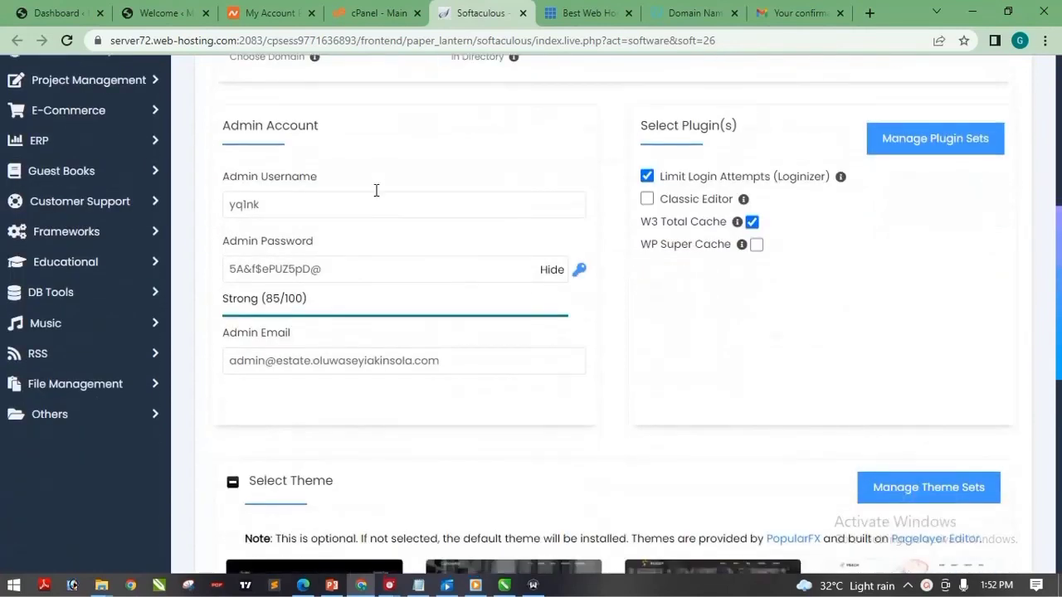
pyautogui.click(282, 202)
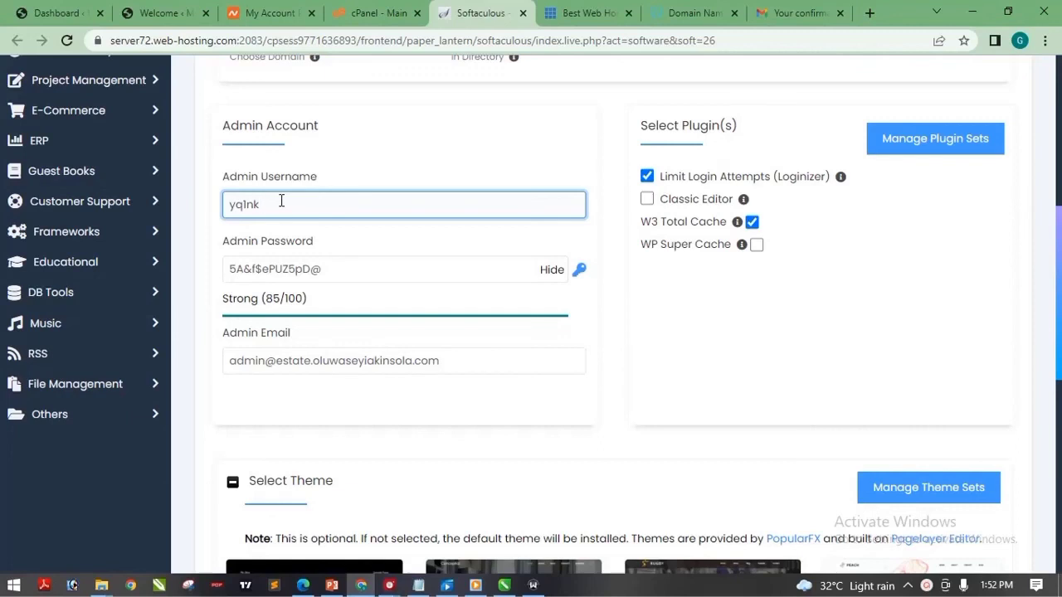
pyautogui.moveTo(272, 201); pyautogui.dragTo(222, 205)
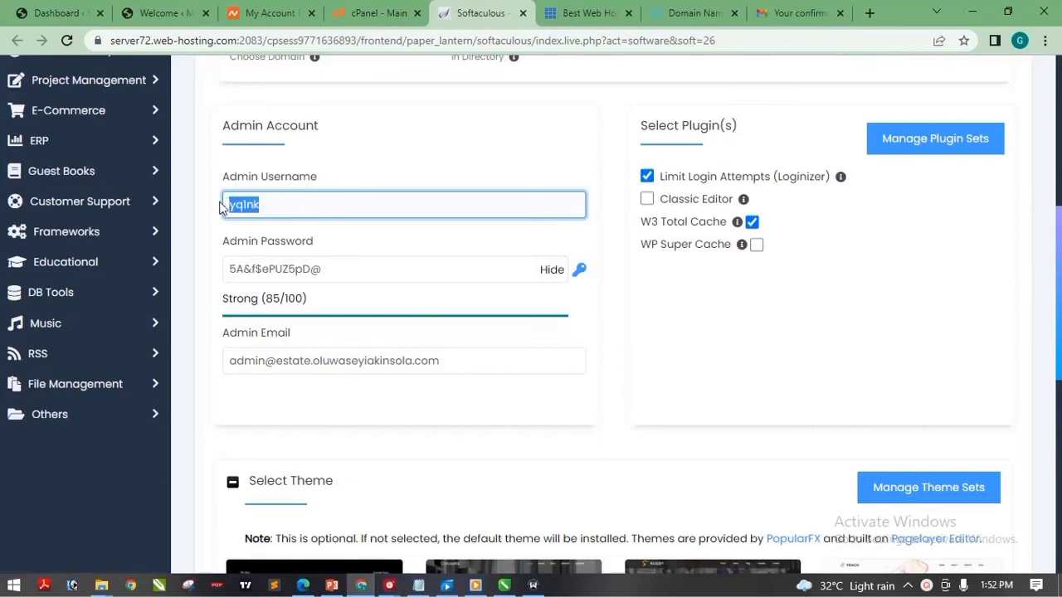
pyautogui.write('Admi')
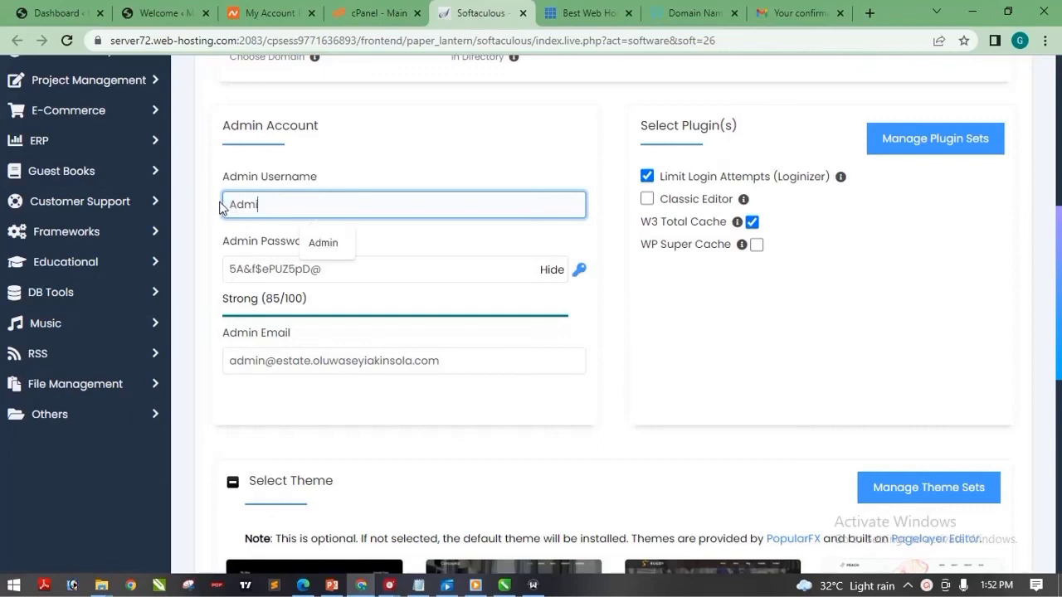
pyautogui.write(' n')
pyautogui.press('BackSpace')
pyautogui.click(339, 247)
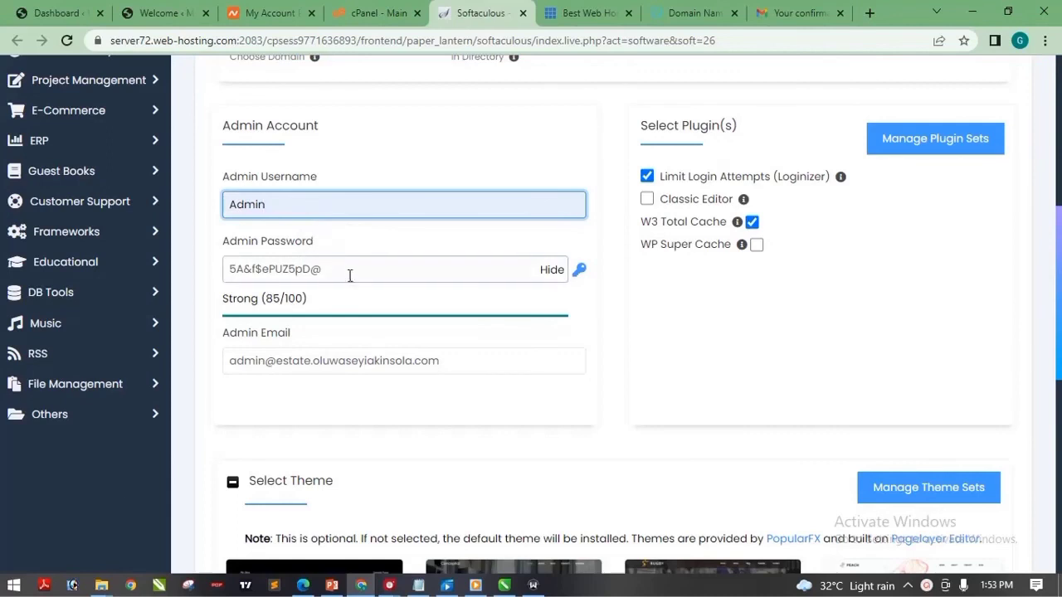
# Hide the admin password text and replace the generated password with a custom admin password
pyautogui.moveTo(351, 275); pyautogui.dragTo(220, 273)
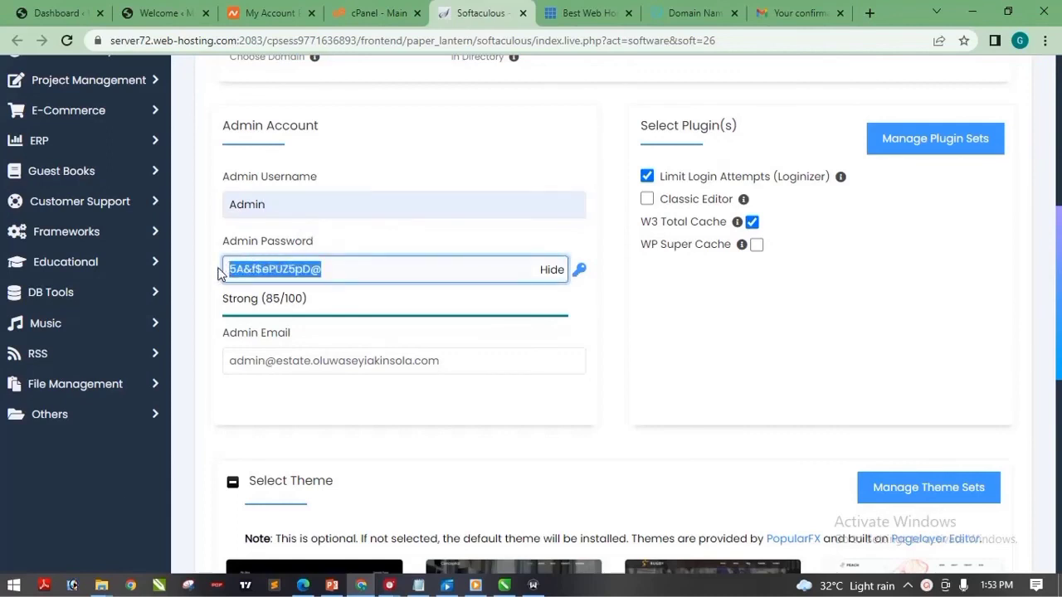
pyautogui.write('M')
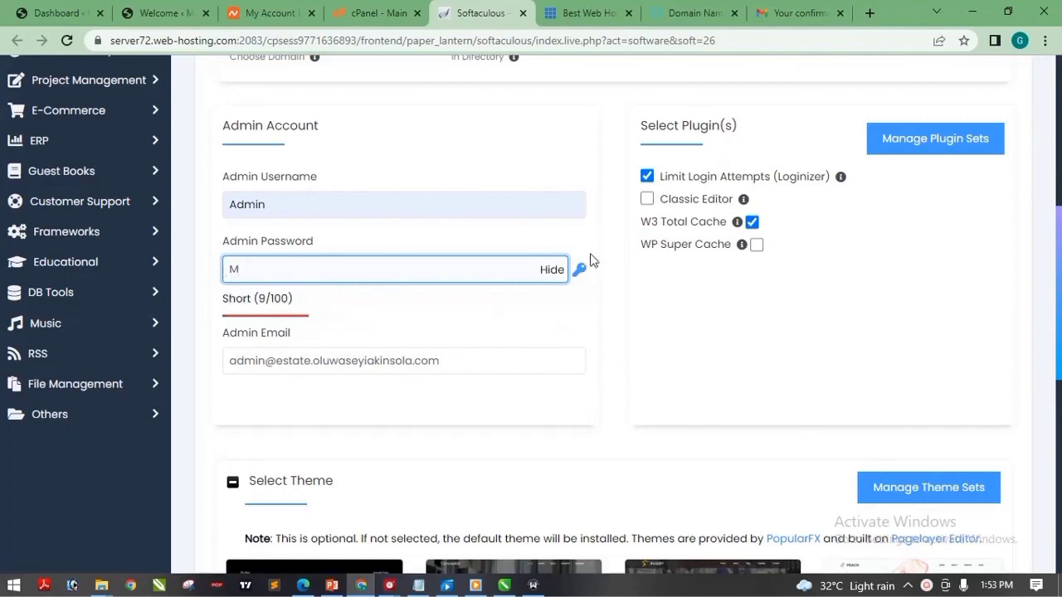
pyautogui.click(579, 269)
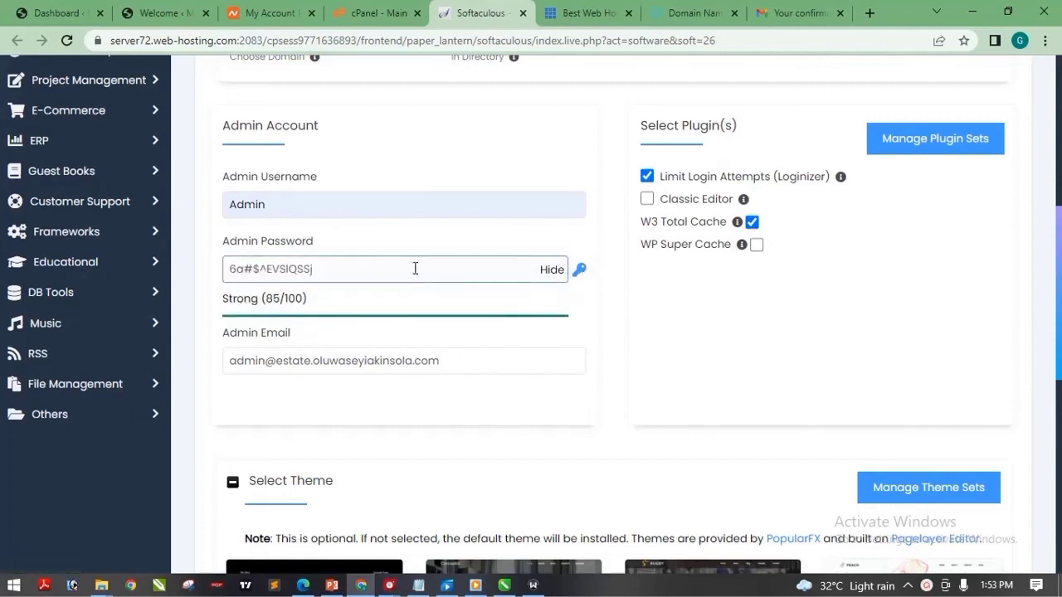
pyautogui.click(551, 269)
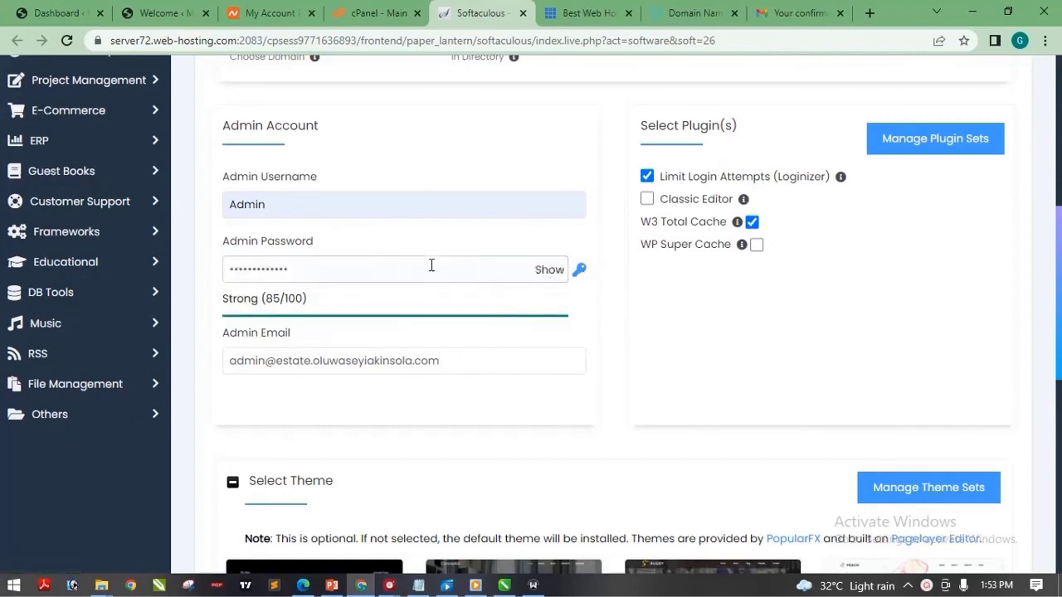
pyautogui.moveTo(391, 270); pyautogui.dragTo(218, 279)
pyautogui.write('M')
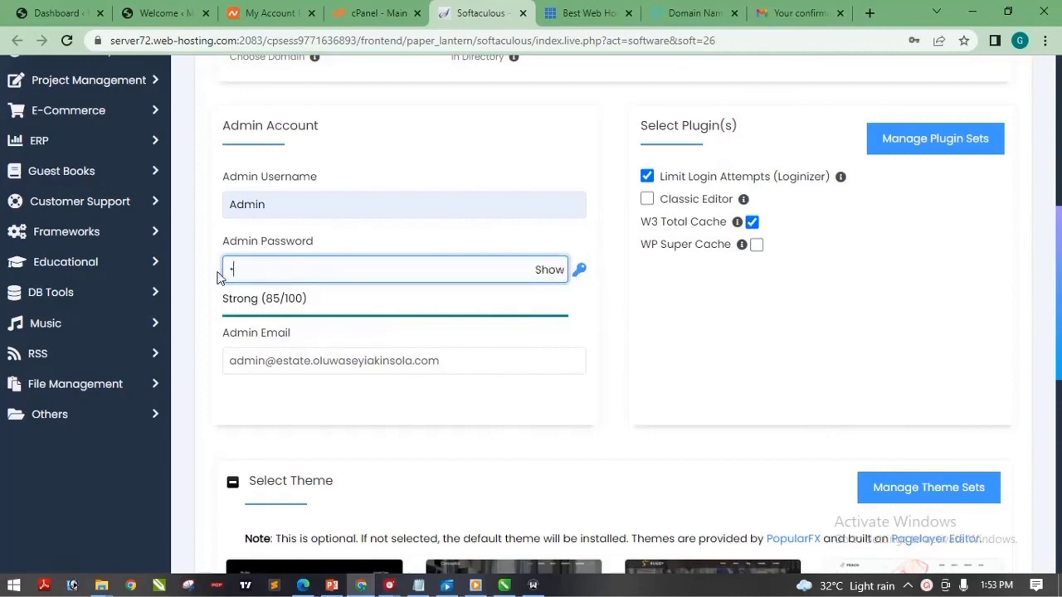
pyautogui.write('y********')
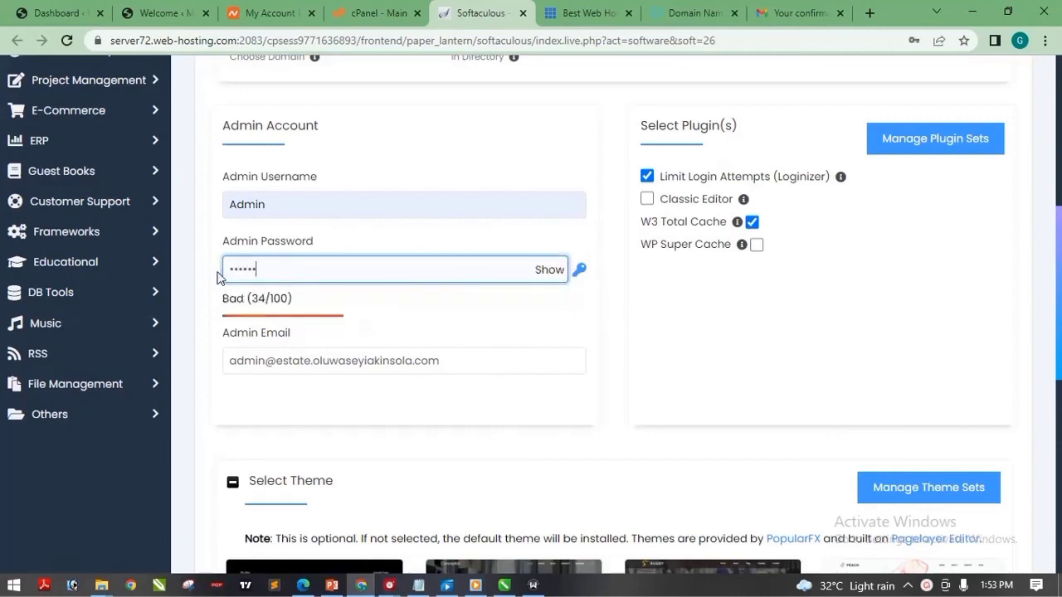
pyautogui.write('*')
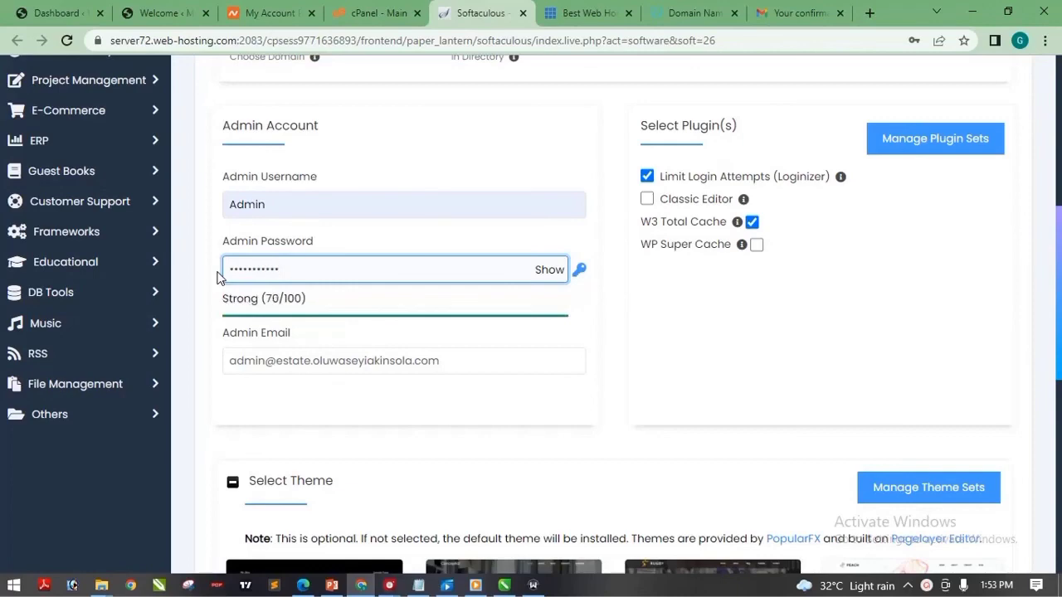
pyautogui.write('**')
# Fill in the e-mail address for the installation details and try to install WordPress on the estate subdomain
pyautogui.moveTo(1061, 228); pyautogui.dragTo(1058, 452)
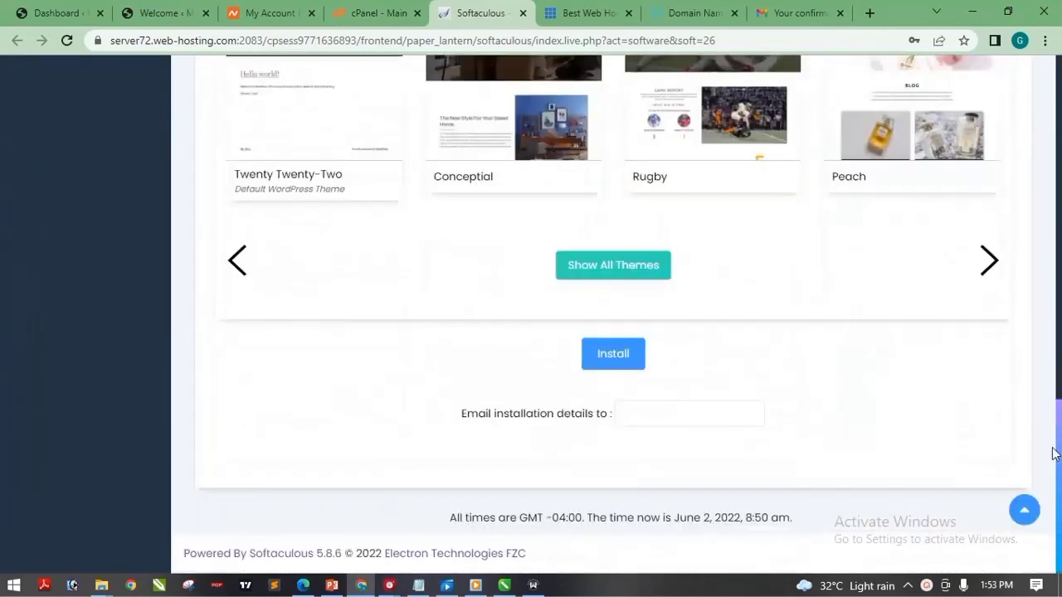
pyautogui.click(635, 408)
pyautogui.click(734, 454)
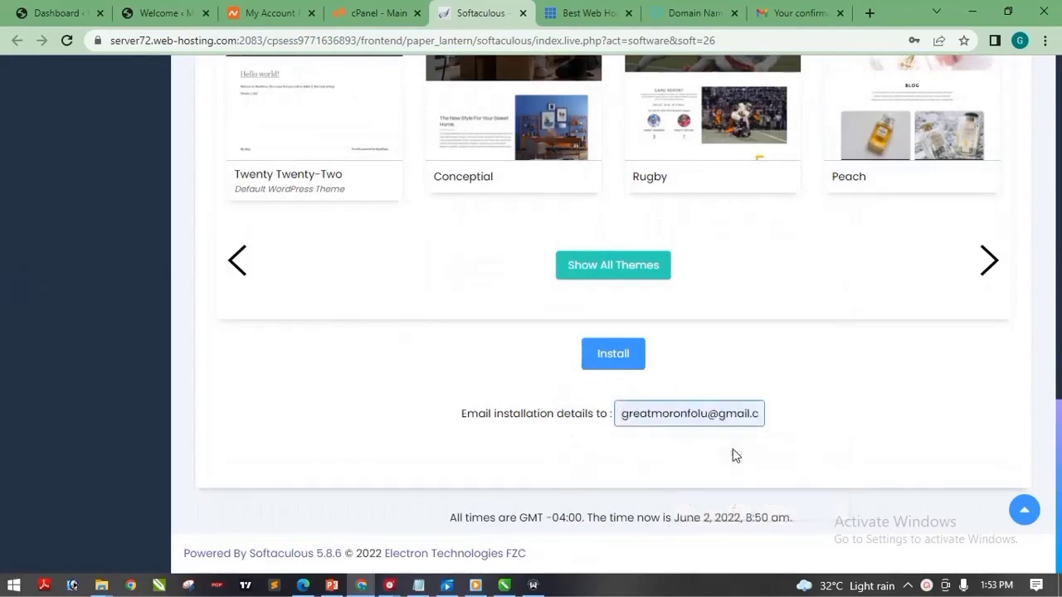
pyautogui.moveTo(1060, 460); pyautogui.dragTo(1060, 495)
pyautogui.moveTo(1060, 462); pyautogui.dragTo(1060, 518)
pyautogui.click(629, 362)
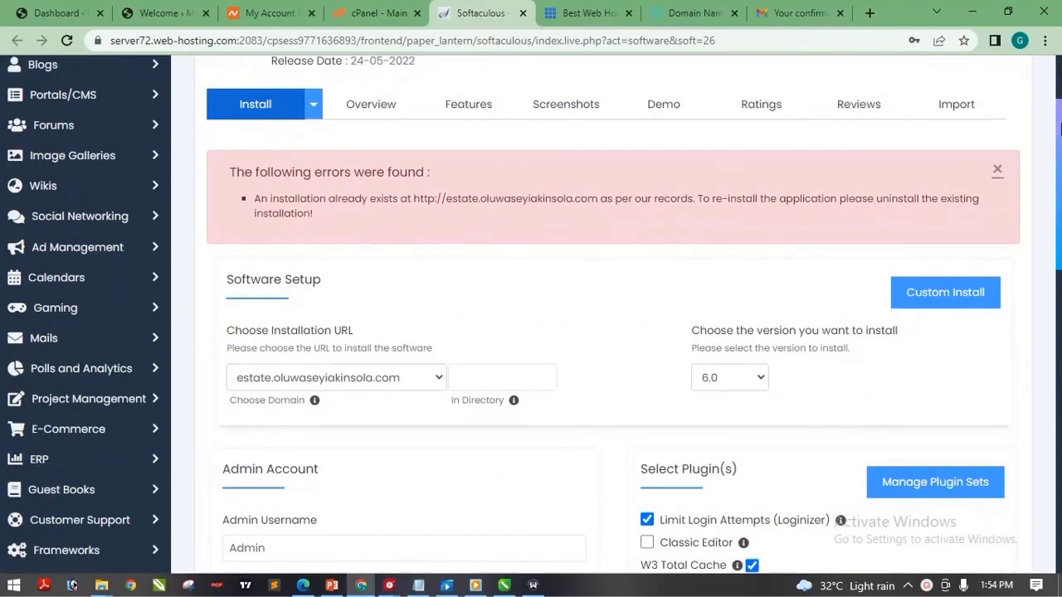
pyautogui.scroll(1, 1060, 126)
pyautogui.scroll(-1, 1060, 128)
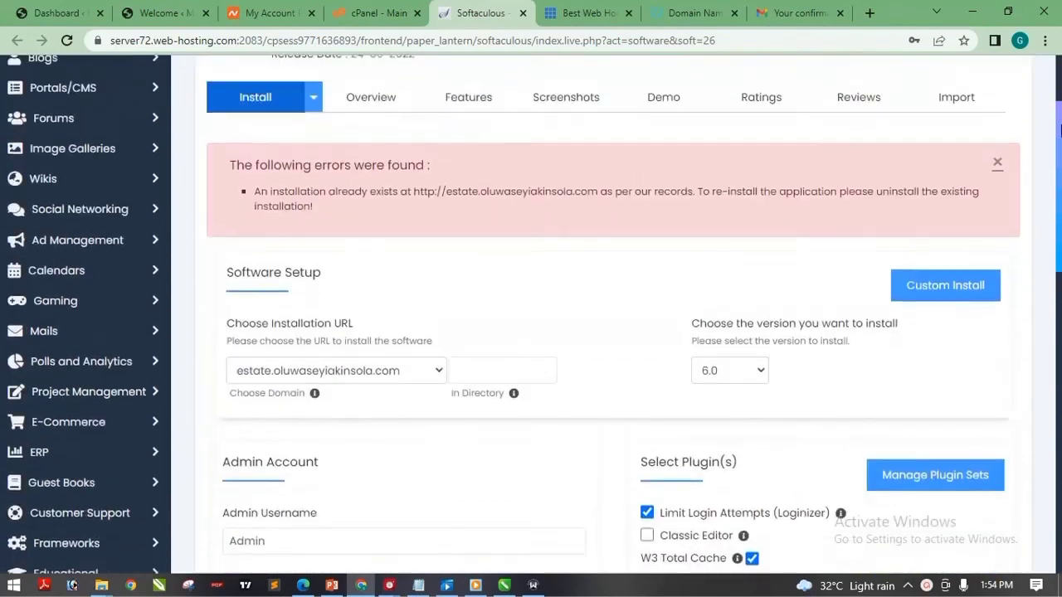
pyautogui.moveTo(1060, 130); pyautogui.dragTo(1060, 109)
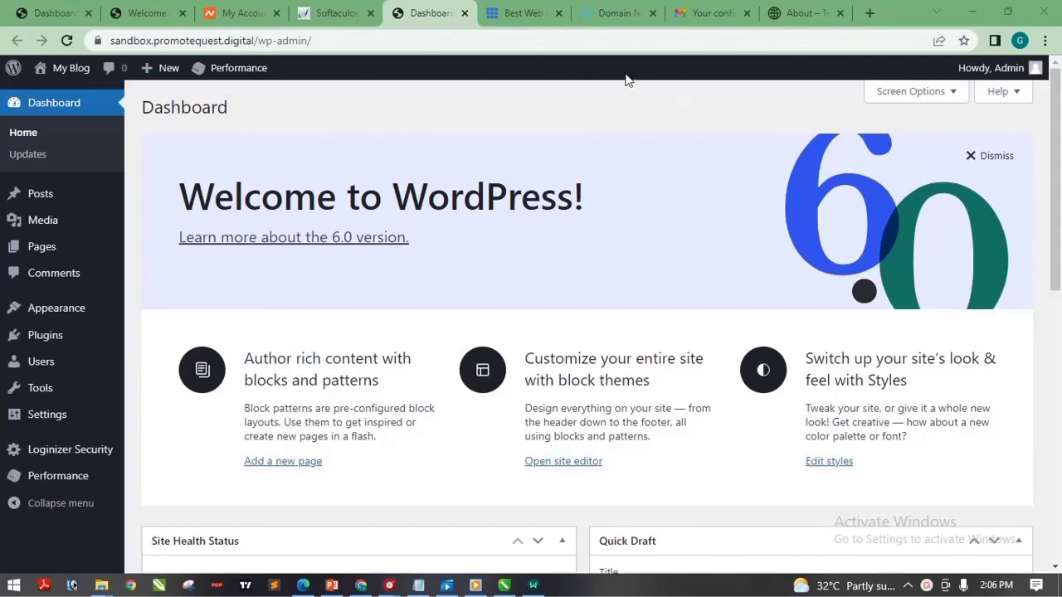
# Check the site and administrative URLs on the Softaculous installation result page and return to the sandbox site's WordPress dashboard
pyautogui.click(348, 9)
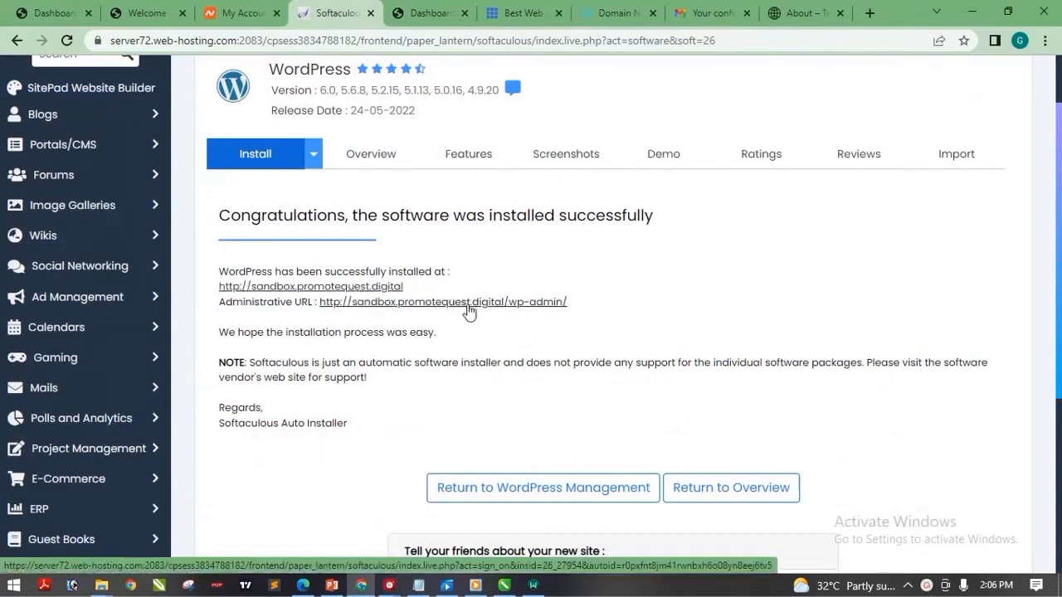
pyautogui.click(419, 12)
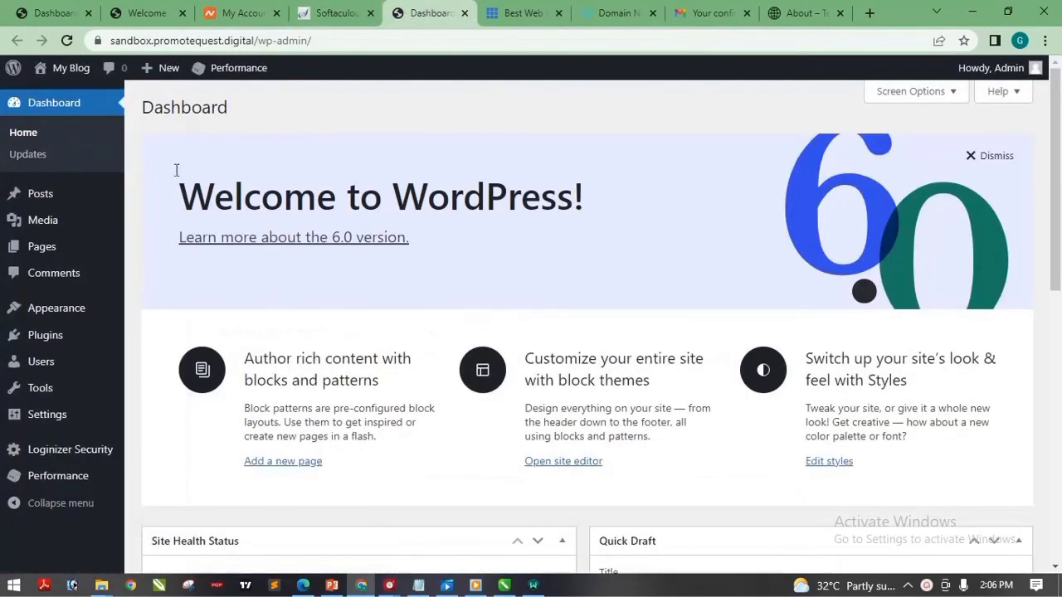